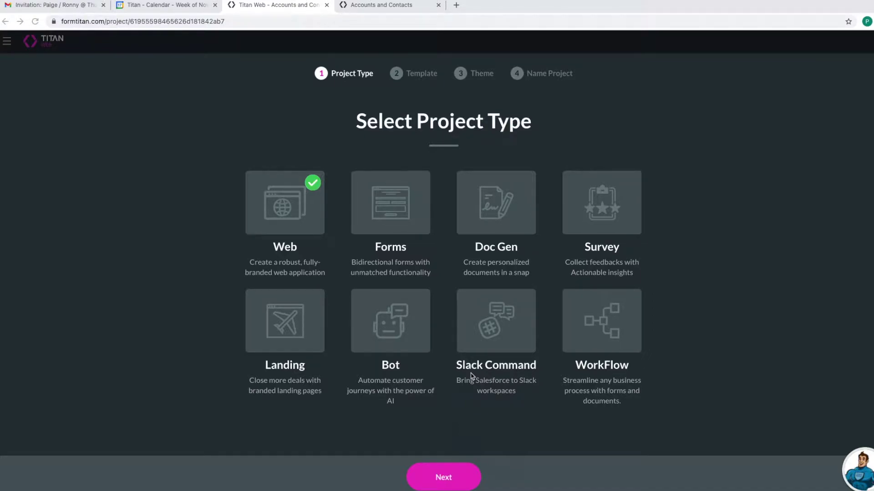
# - Create a Web project with the Blank template and Skyline theme, named 'Accounts and Contacts Web'
pyautogui.click(445, 477)
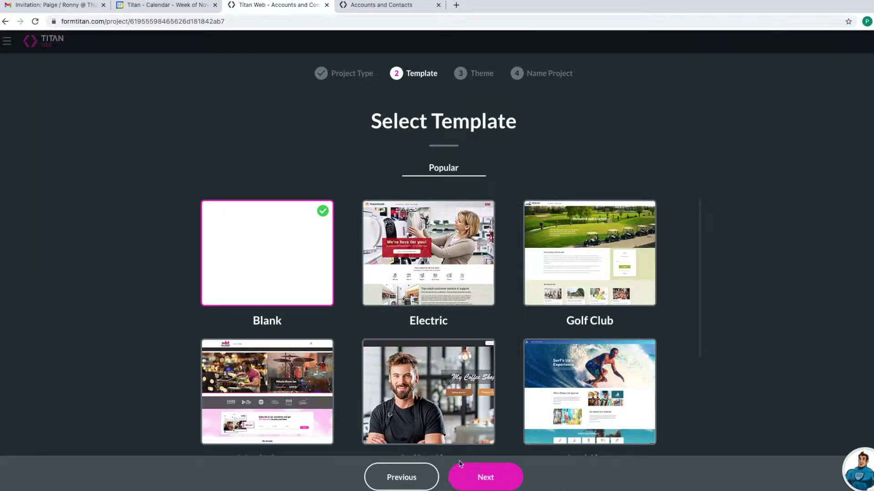
pyautogui.click(483, 476)
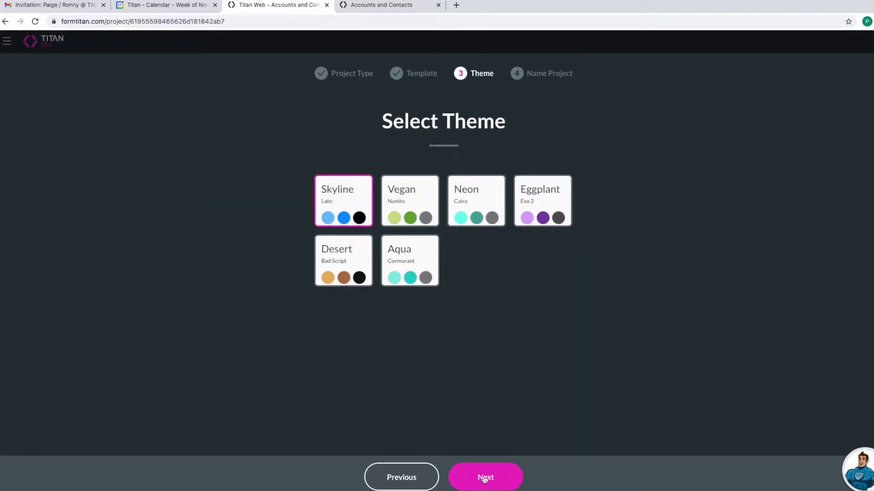
pyautogui.click(484, 478)
pyautogui.click(432, 194)
pyautogui.write('Accounts')
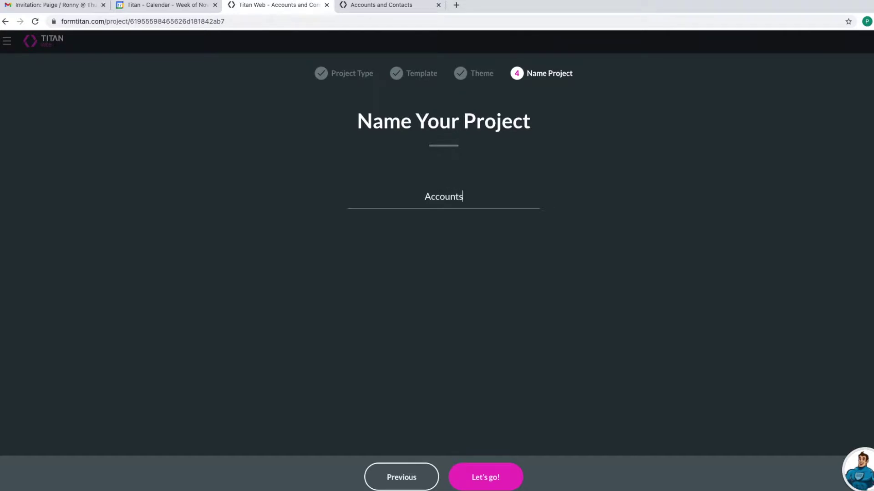
pyautogui.write(' and Contacts Web')
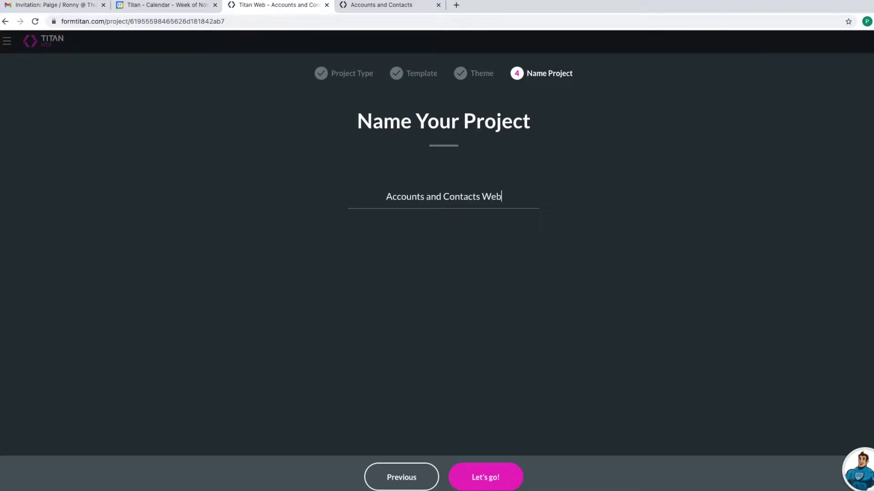
pyautogui.click(491, 472)
# - Stretch the page strip to the page bottom and drop a Tabs container into Col1, widened and heightened
pyautogui.click(425, 326)
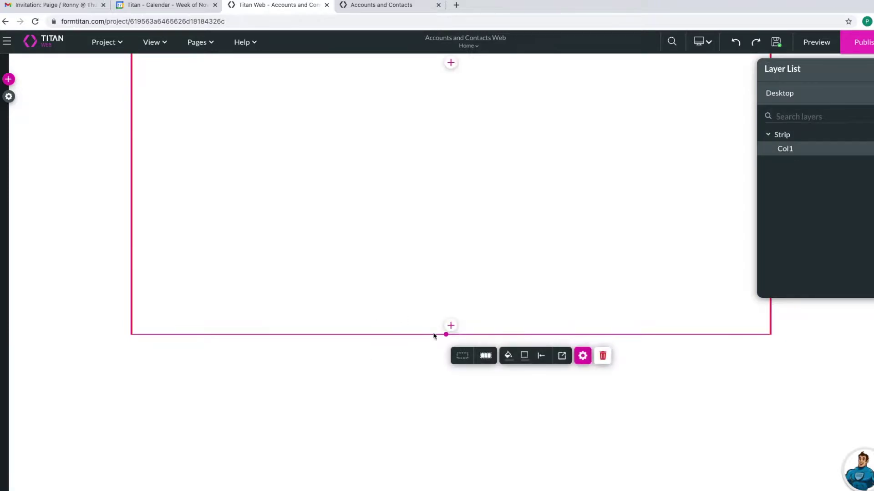
pyautogui.moveTo(445, 335); pyautogui.dragTo(437, 490)
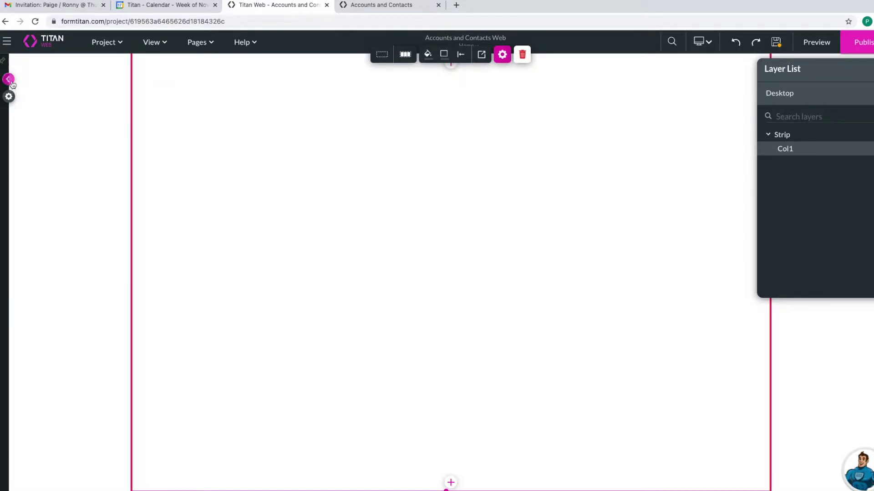
pyautogui.click(9, 80)
pyautogui.click(11, 202)
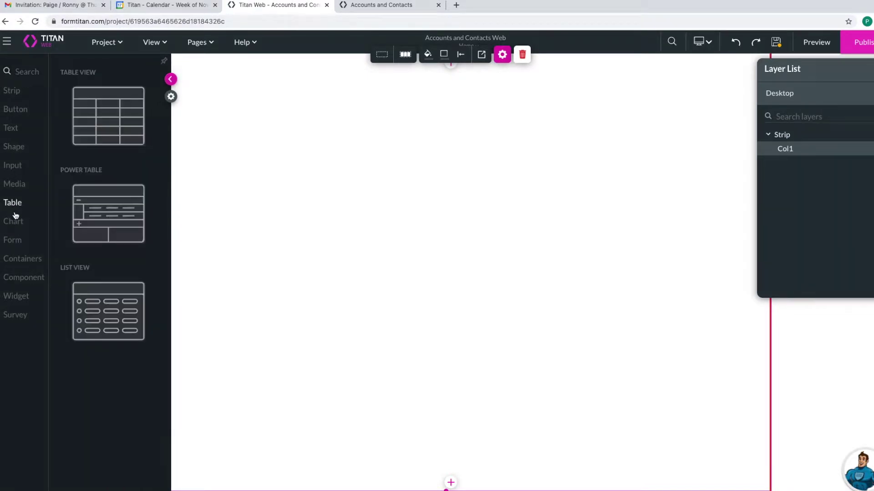
pyautogui.click(20, 246)
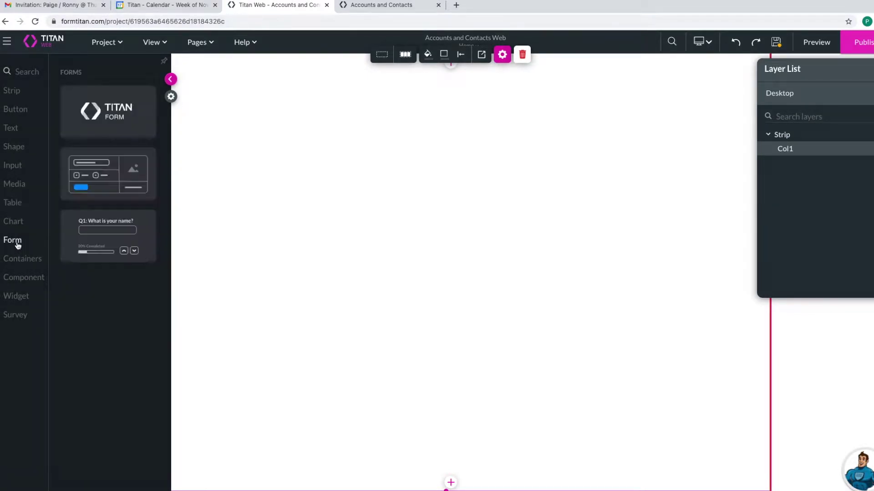
pyautogui.click(21, 260)
pyautogui.moveTo(84, 245); pyautogui.dragTo(196, 120)
pyautogui.moveTo(285, 128); pyautogui.dragTo(738, 174)
pyautogui.moveTo(448, 173); pyautogui.dragTo(449, 331)
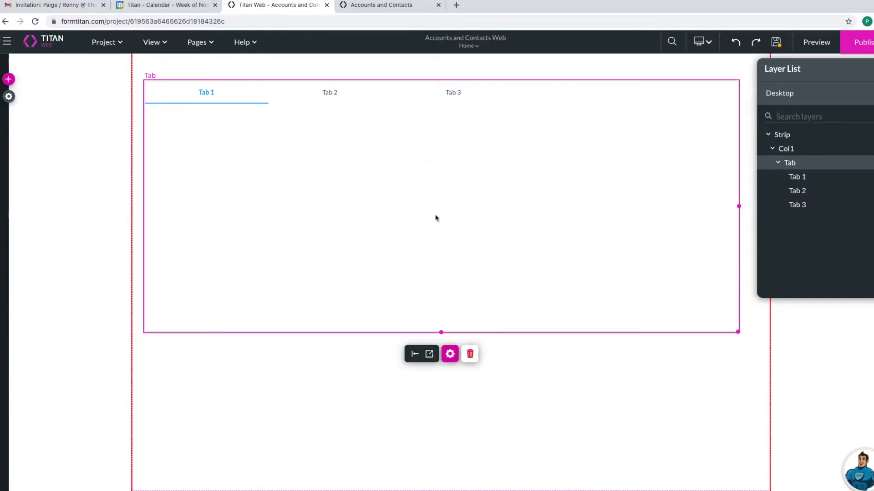
# - Rename Tab 1, Tab 2 and Tab 3 to 'Create Account', 'Create Contacts' and 'Finish' in Tab Settings
pyautogui.click(450, 354)
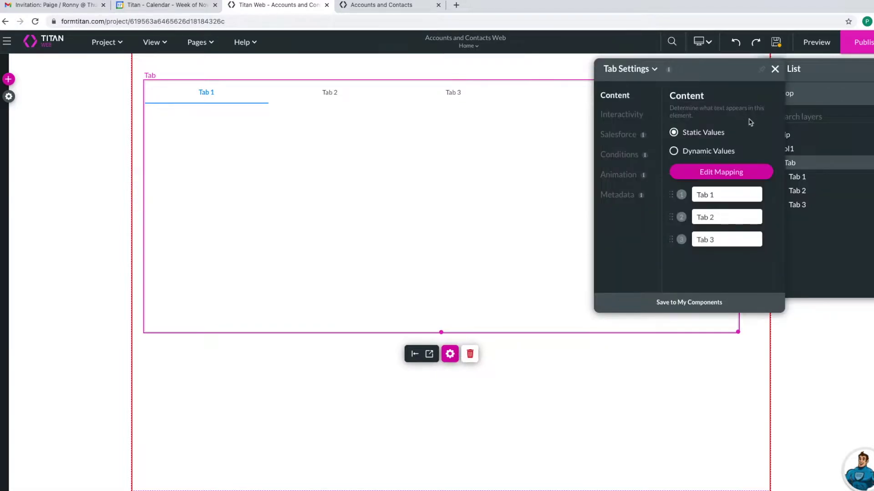
pyautogui.moveTo(715, 195); pyautogui.dragTo(629, 187)
pyautogui.write('Acc')
pyautogui.press('BackSpace')
pyautogui.press('BackSpace')
pyautogui.press('BackSpace')
pyautogui.press('BackSpace')
pyautogui.write('Create Acco')
pyautogui.press('Tab')
pyautogui.write('Create')
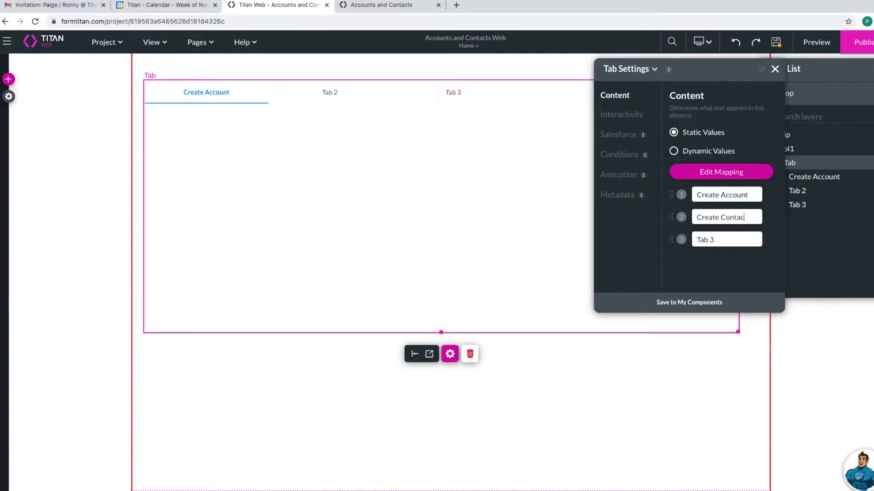
pyautogui.press('Tab')
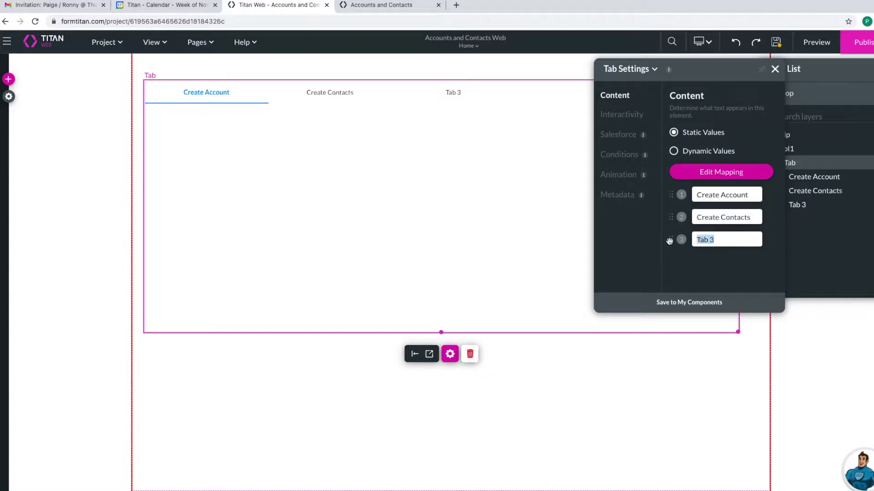
pyautogui.write('Finish')
pyautogui.click(523, 176)
pyautogui.click(774, 69)
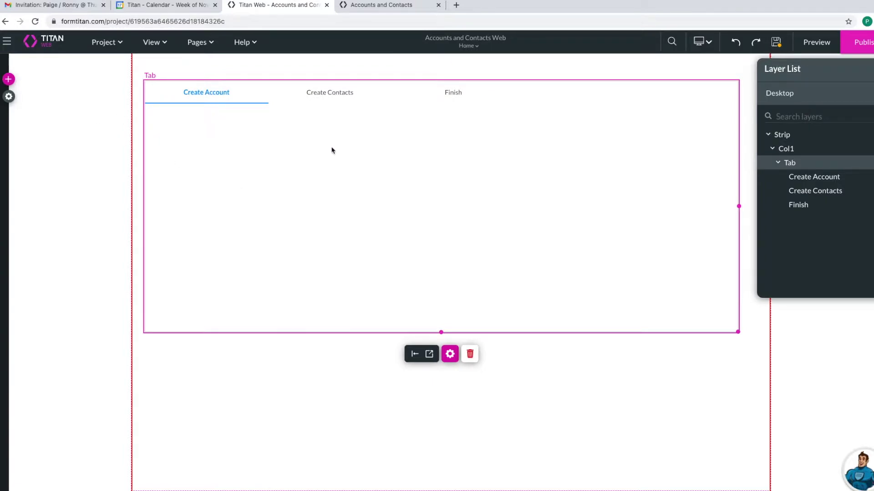
# - Add three stacked text fields to the Create Account tab
pyautogui.click(8, 79)
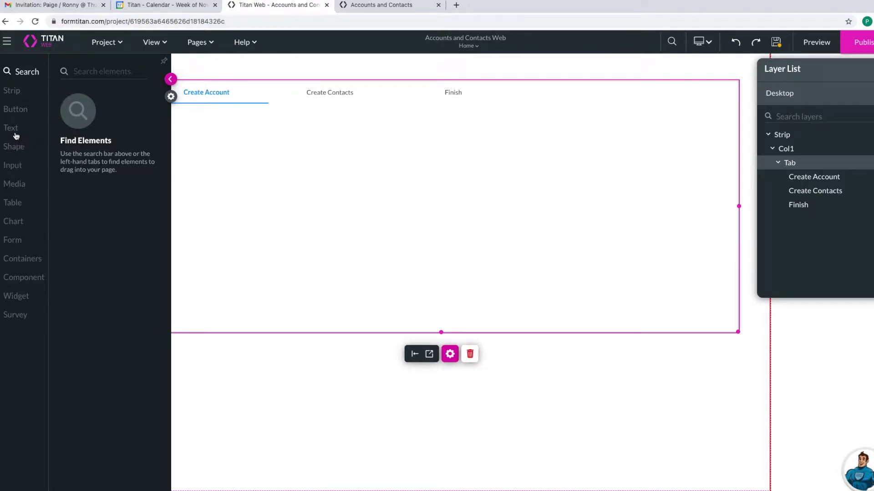
pyautogui.click(38, 165)
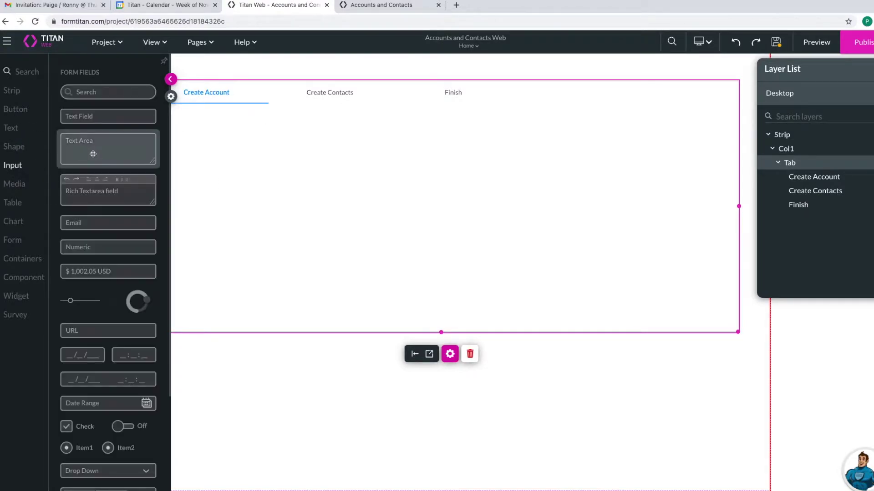
pyautogui.moveTo(102, 119); pyautogui.dragTo(214, 144)
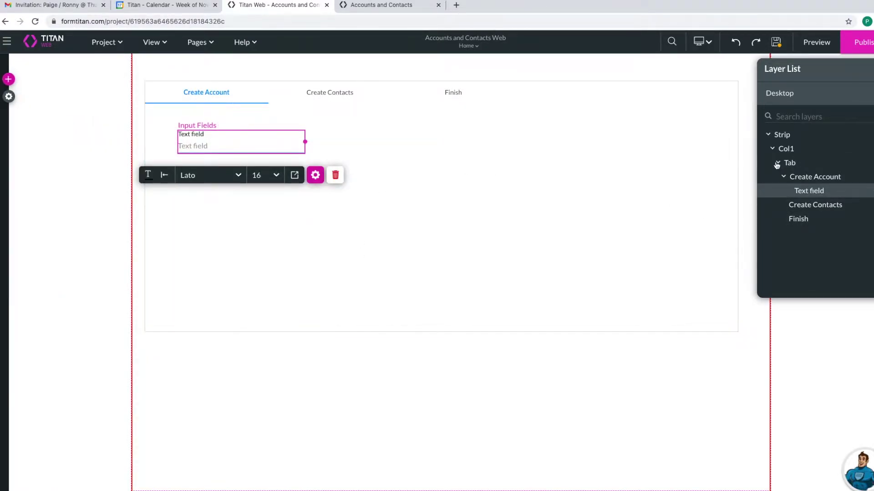
pyautogui.click(316, 175)
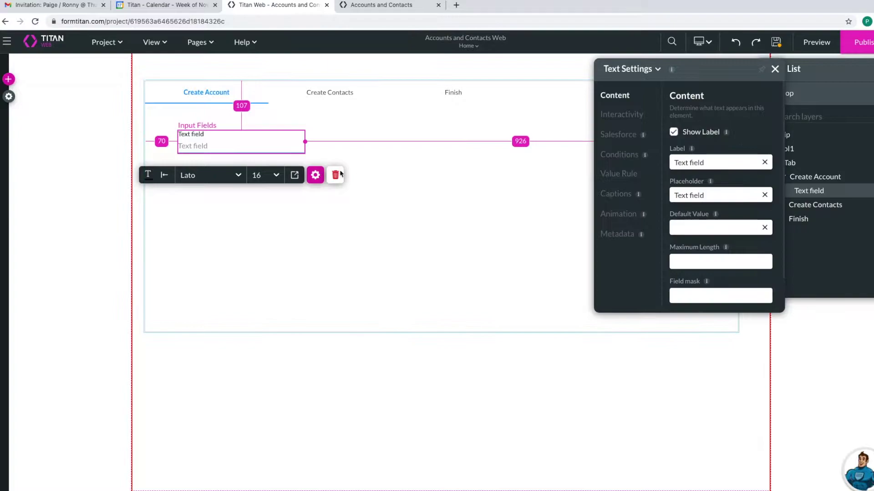
pyautogui.click(403, 208)
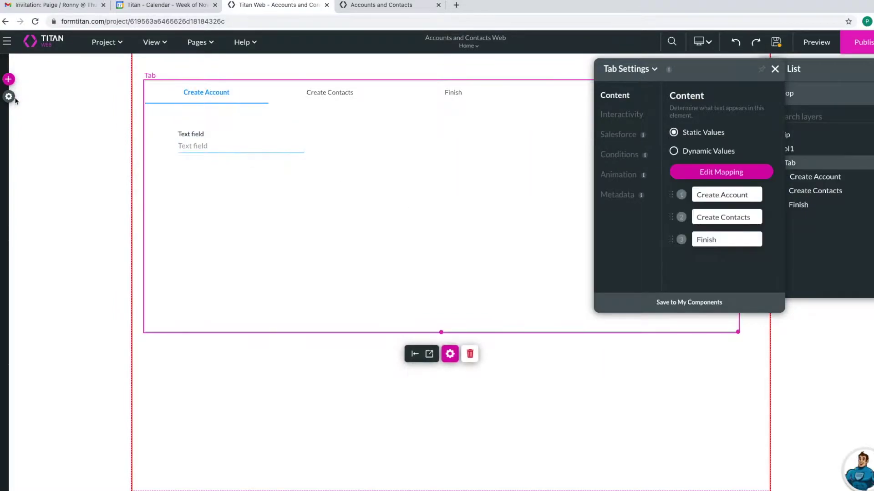
pyautogui.click(9, 96)
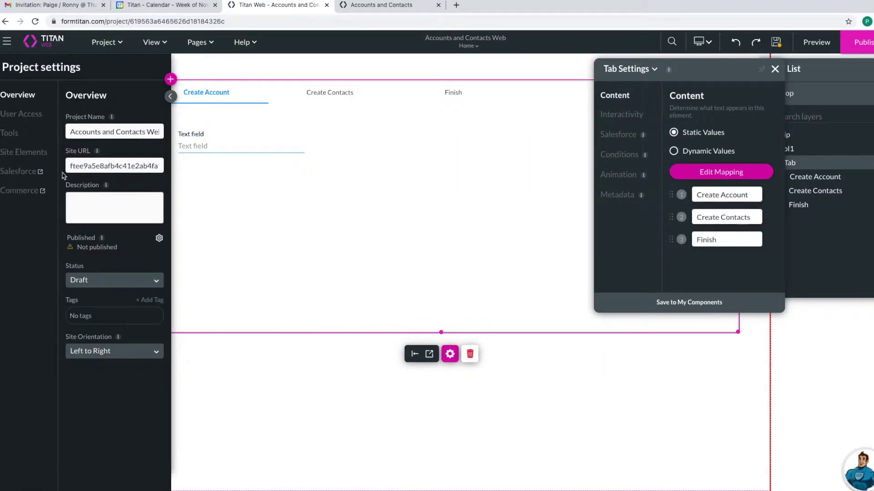
pyautogui.click(170, 79)
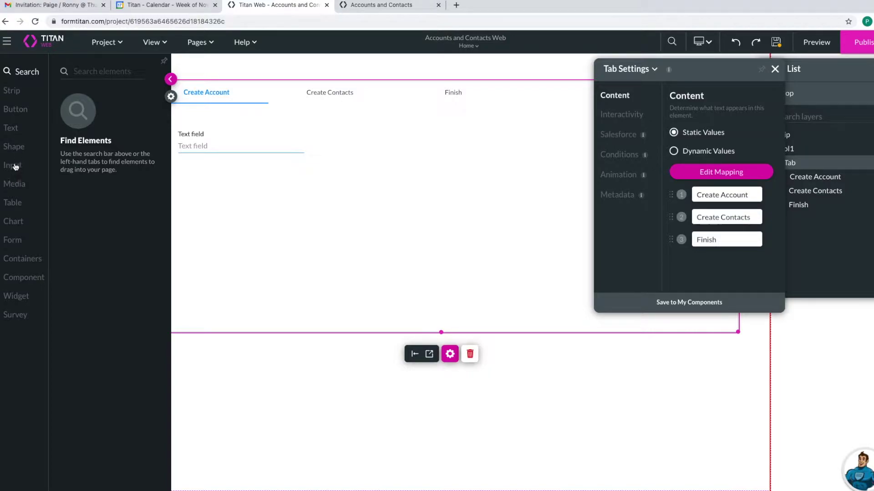
pyautogui.click(14, 166)
pyautogui.moveTo(121, 115); pyautogui.dragTo(234, 187)
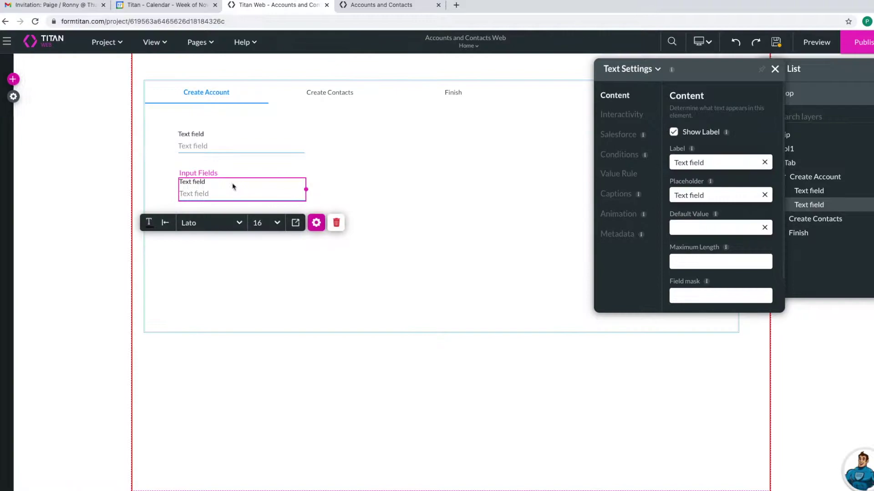
pyautogui.click(9, 81)
pyautogui.click(11, 168)
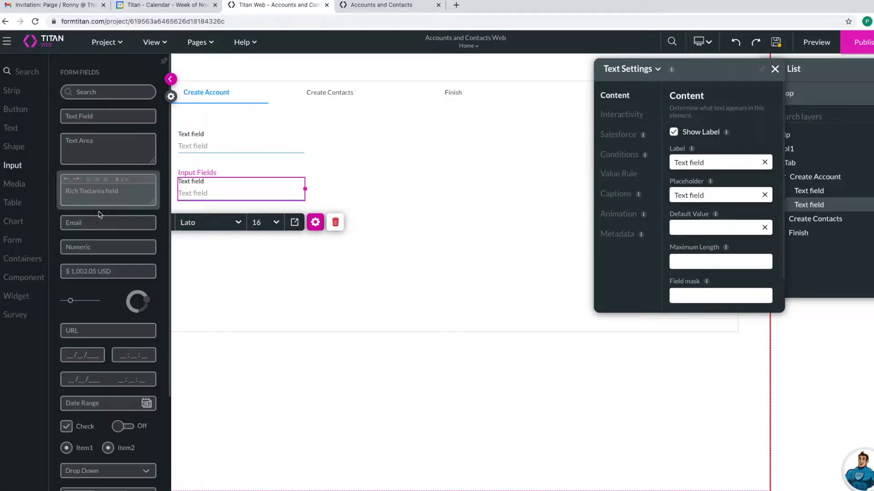
pyautogui.moveTo(123, 120); pyautogui.dragTo(230, 238)
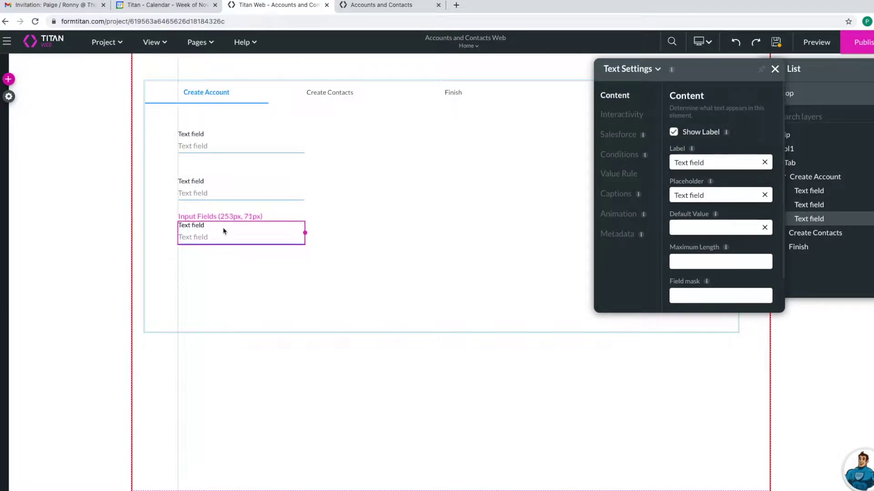
# - Add a dropdown field beside the third text field
pyautogui.click(9, 81)
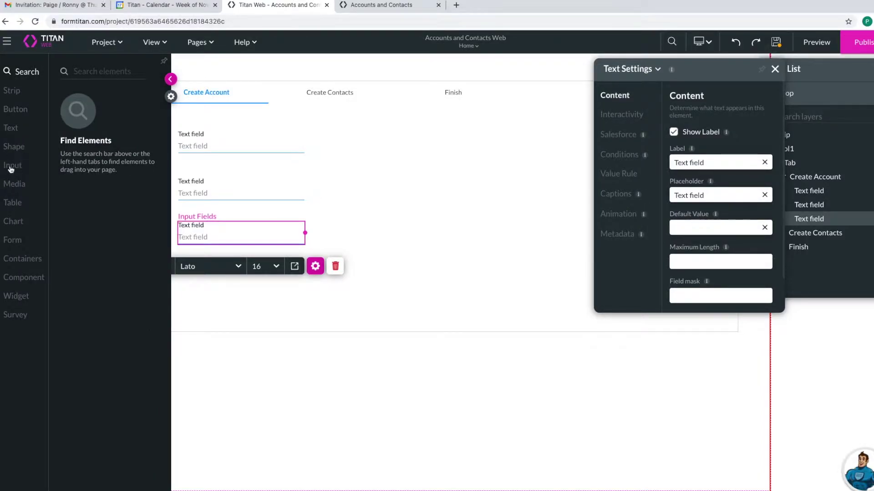
pyautogui.click(18, 170)
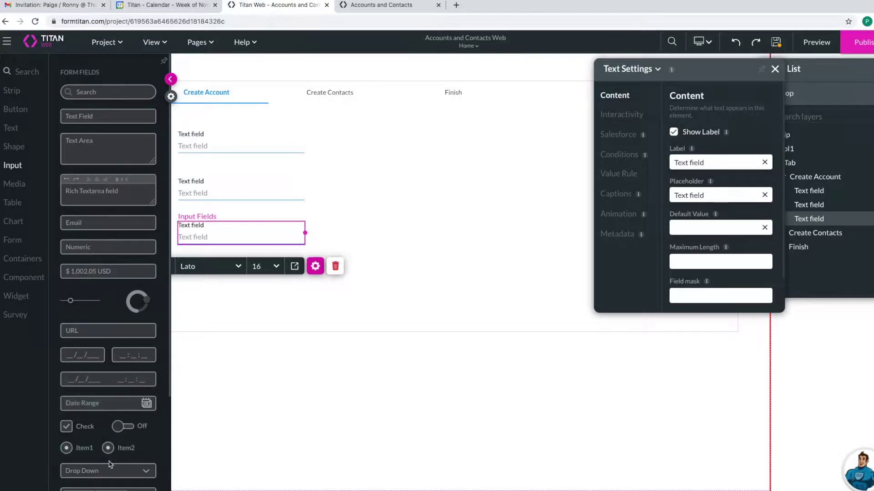
pyautogui.moveTo(108, 471); pyautogui.dragTo(370, 236)
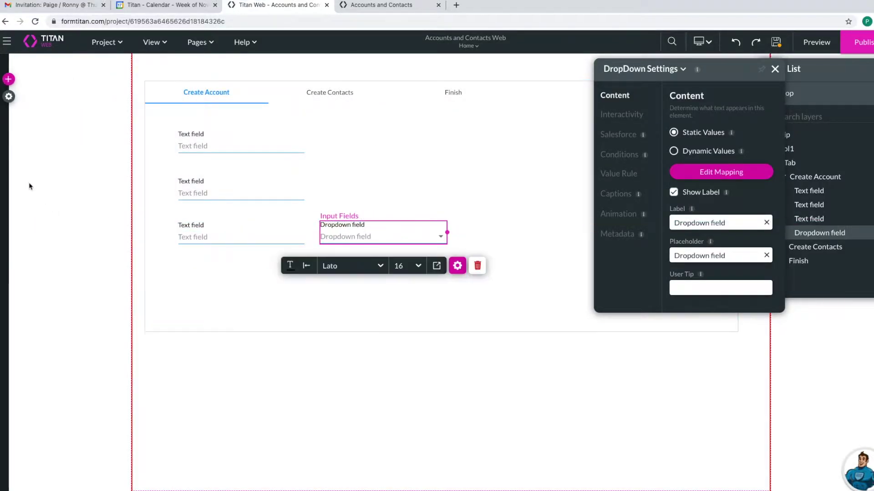
# - Place a numeric input field below the third text field
pyautogui.click(9, 96)
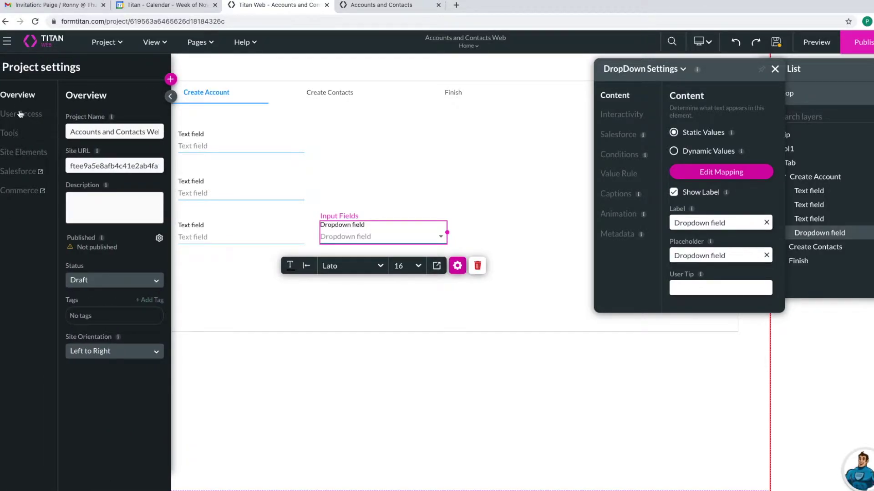
pyautogui.click(172, 80)
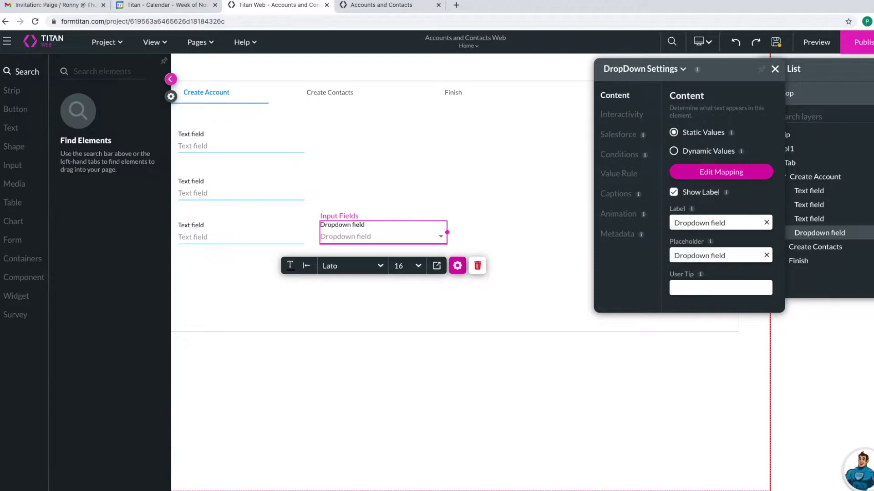
pyautogui.click(18, 176)
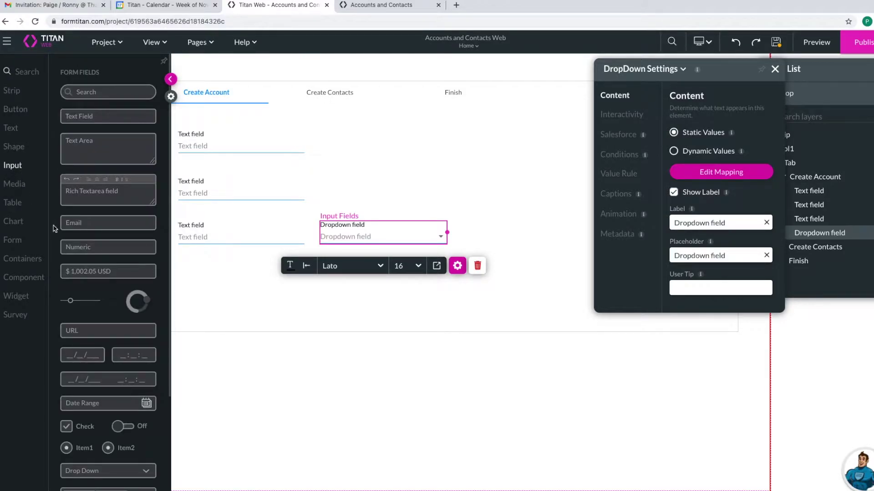
pyautogui.moveTo(86, 246); pyautogui.dragTo(187, 280)
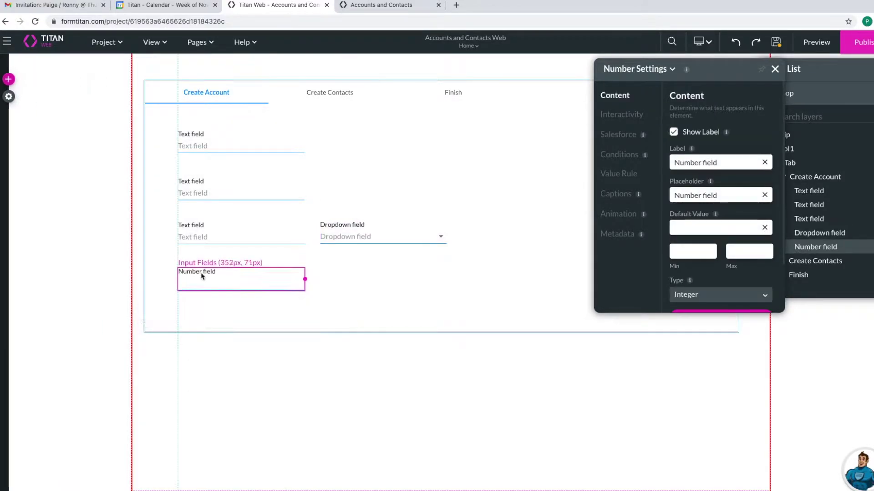
# - Label the first text field 'Account Name' and tag it 'Account Name'
pyautogui.click(273, 138)
pyautogui.click(765, 162)
pyautogui.write('Account Name')
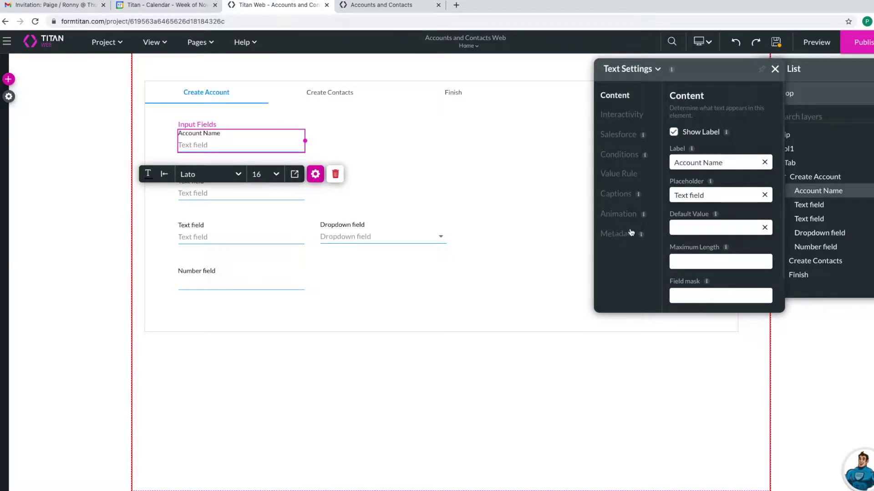
pyautogui.click(617, 234)
pyautogui.click(690, 245)
pyautogui.write('Account Name')
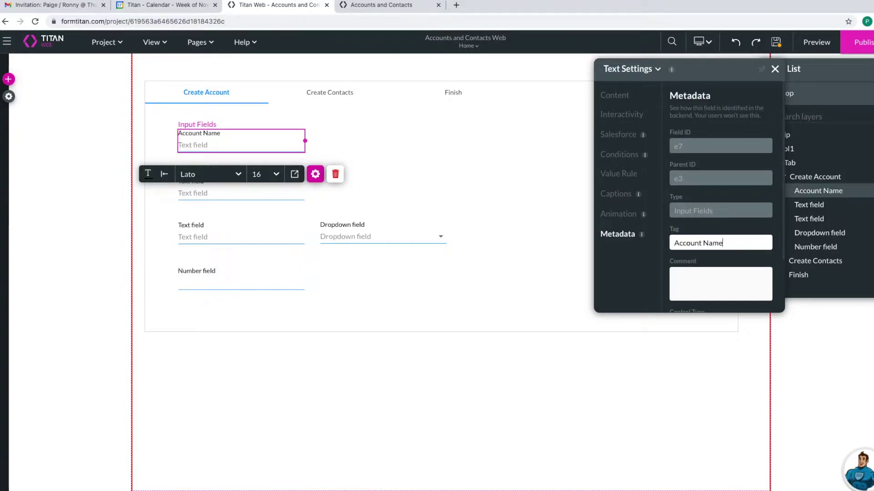
# - Label the second text field 'Street' and tag it 'Account Street'
pyautogui.click(233, 194)
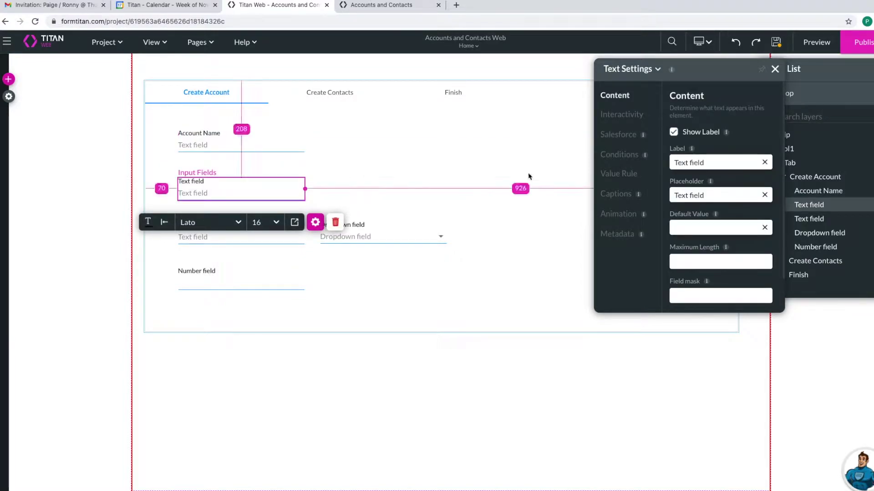
pyautogui.click(764, 162)
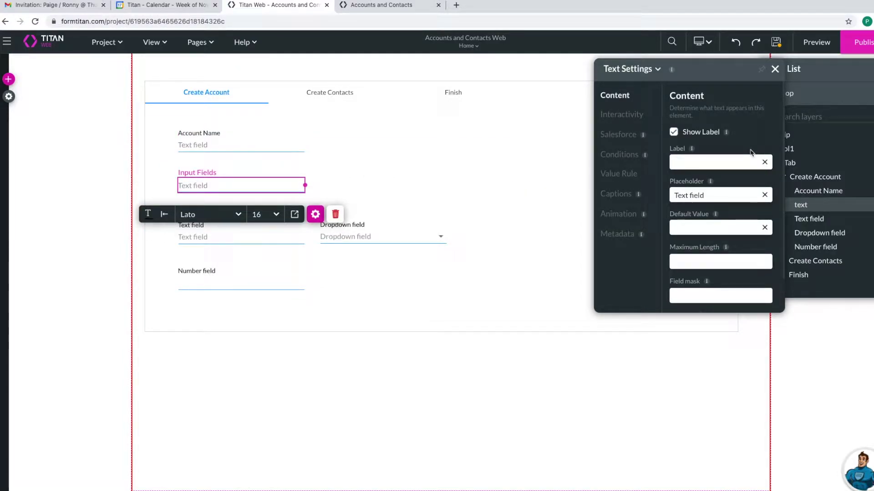
pyautogui.write('Street')
pyautogui.click(610, 219)
pyautogui.click(619, 234)
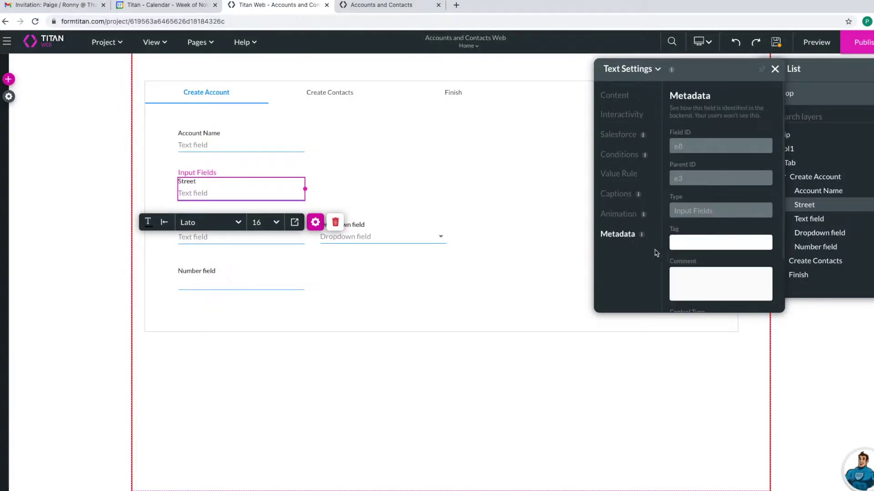
pyautogui.write('Account Street')
# - Label the third text field 'City' and tag it 'Account City'
pyautogui.click(193, 241)
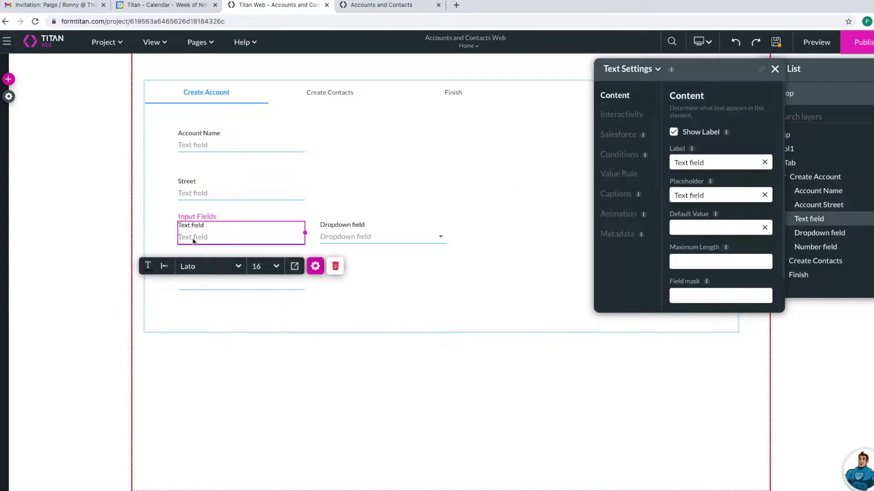
pyautogui.click(764, 162)
pyautogui.write('Account')
pyautogui.press('BackSpace')
pyautogui.press('BackSpace')
pyautogui.press('BackSpace')
pyautogui.press('BackSpace')
pyautogui.press('BackSpace')
pyautogui.press('BackSpace')
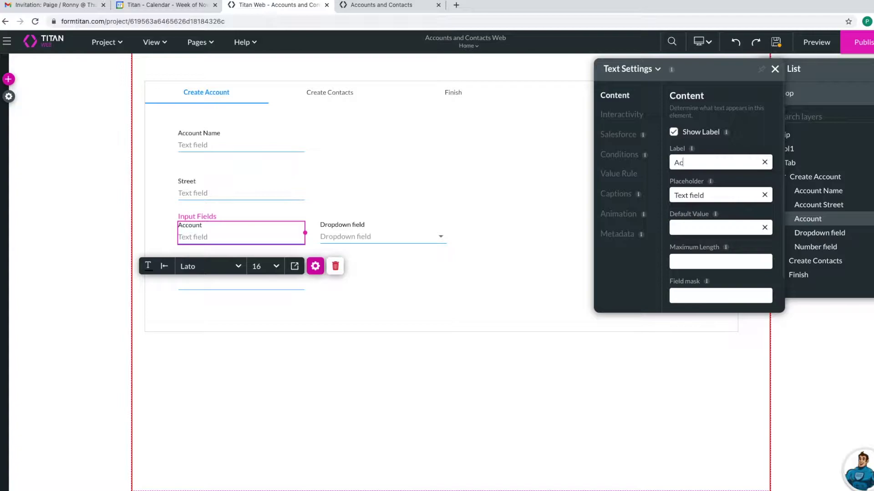
pyautogui.press('BackSpace')
pyautogui.write('City')
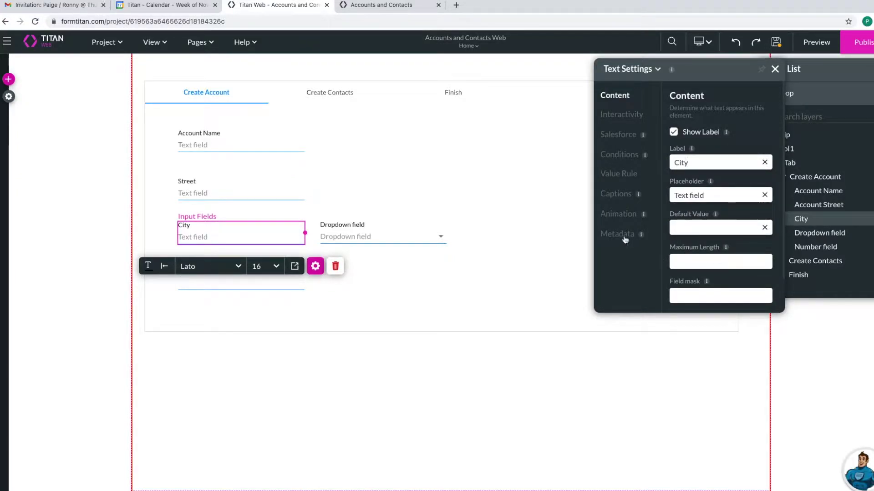
pyautogui.click(623, 235)
pyautogui.click(684, 239)
pyautogui.write('Account City')
pyautogui.press('BackSpace')
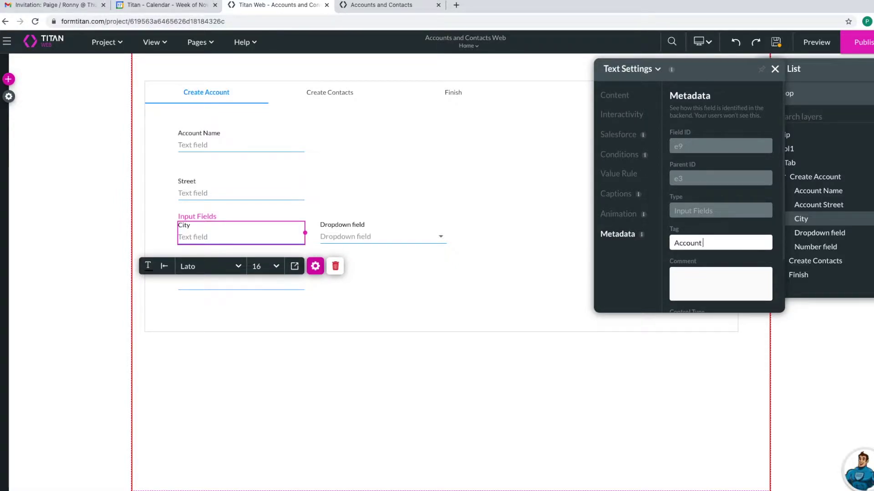
pyautogui.write('City')
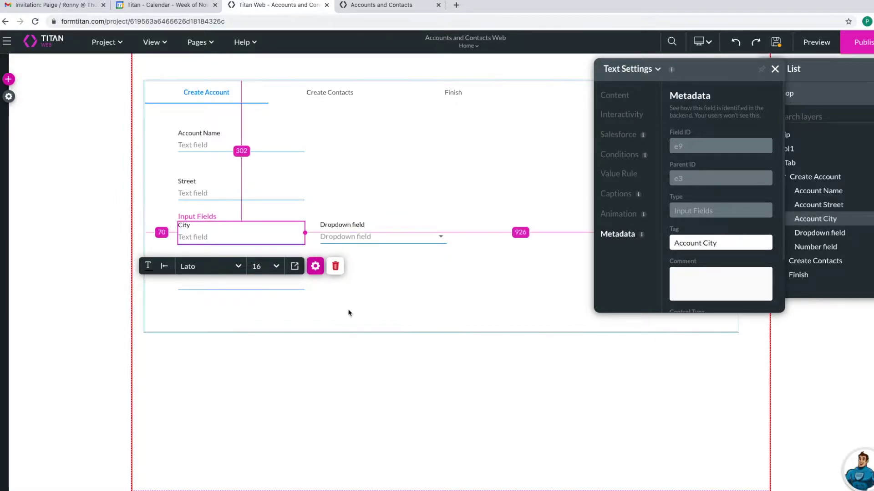
# - Relabel the dropdown 'State' and open its Configure Items list via Edit Mapping
pyautogui.click(357, 240)
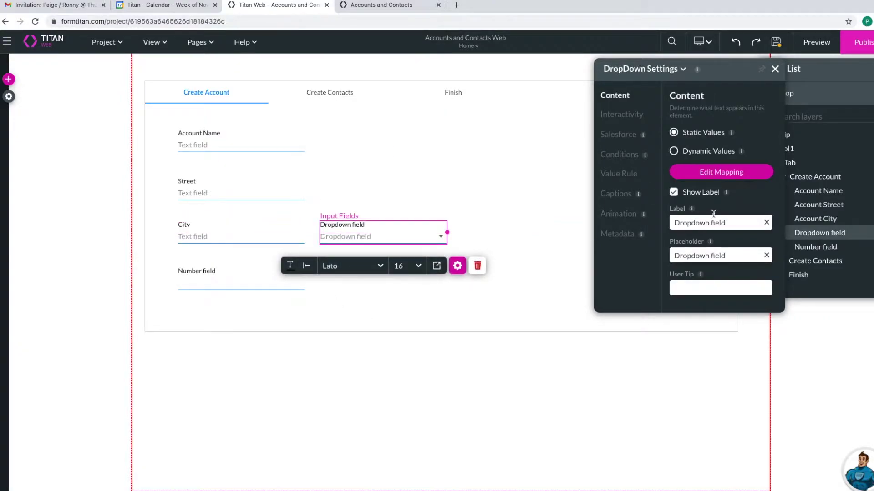
pyautogui.click(767, 223)
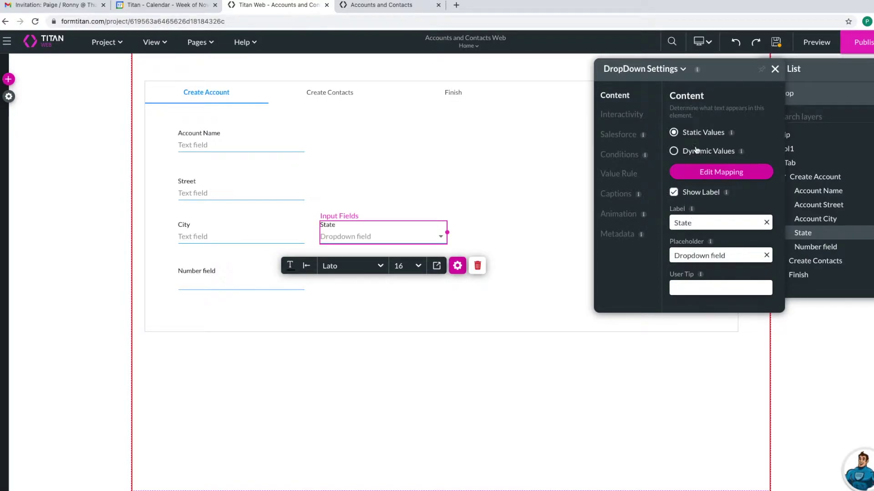
pyautogui.click(729, 172)
pyautogui.tripleClick(392, 161)
pyautogui.click(377, 159)
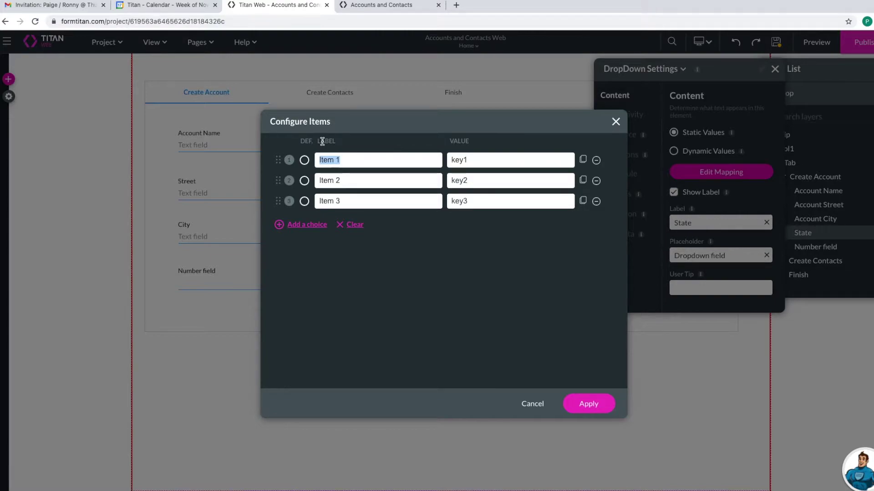
# - Replace the items with NY/NY and CA/CA, delete the third item, and apply
pyautogui.write('NY')
pyautogui.doubleClick(457, 158)
pyautogui.write('NY')
pyautogui.click(347, 179)
pyautogui.moveTo(347, 179); pyautogui.dragTo(271, 174)
pyautogui.write('CA')
pyautogui.doubleClick(495, 182)
pyautogui.write('CA')
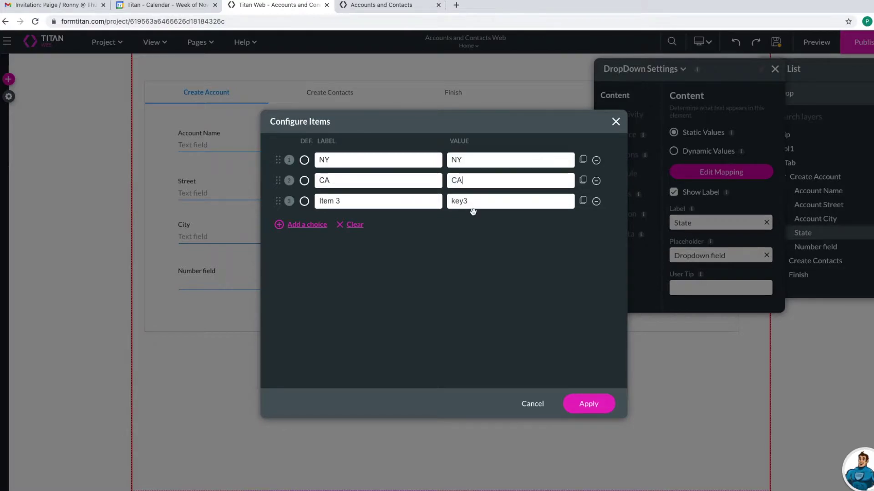
pyautogui.click(596, 202)
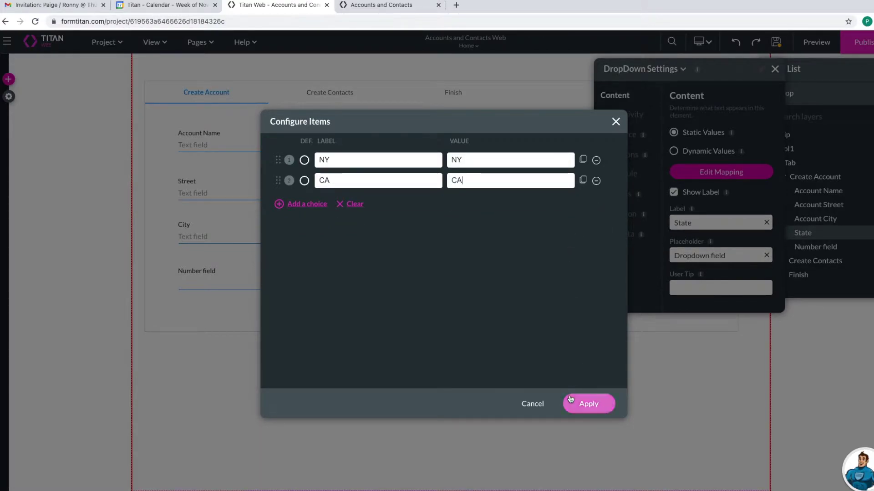
pyautogui.click(590, 404)
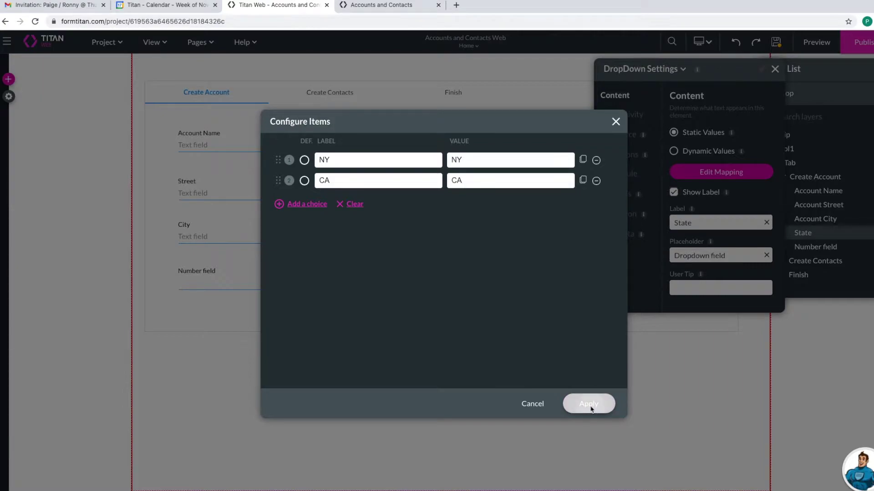
# - Tag the dropdown 'Account State' and delete the Thousand separator from Zip's number format
pyautogui.click(632, 236)
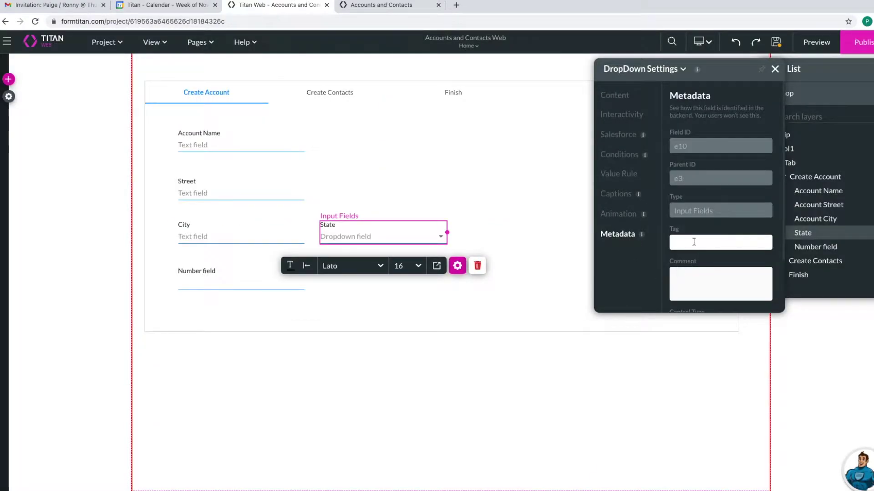
pyautogui.write('Account State')
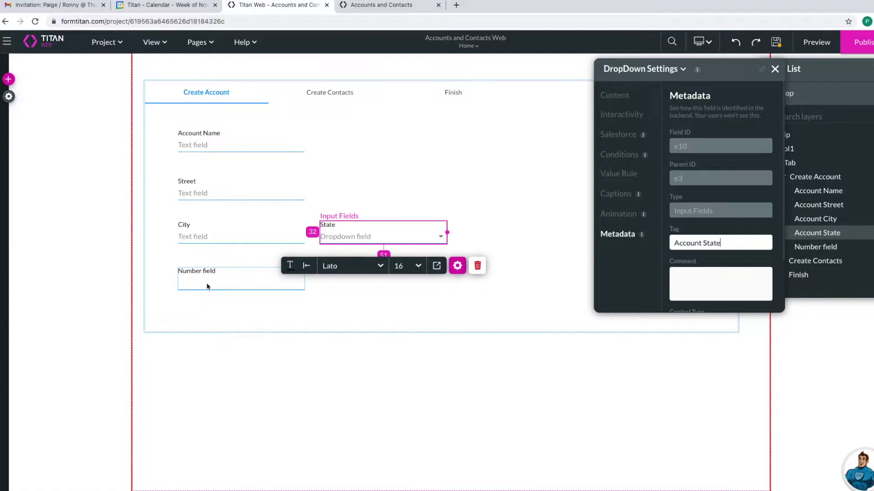
pyautogui.scroll(-2, 719, 236)
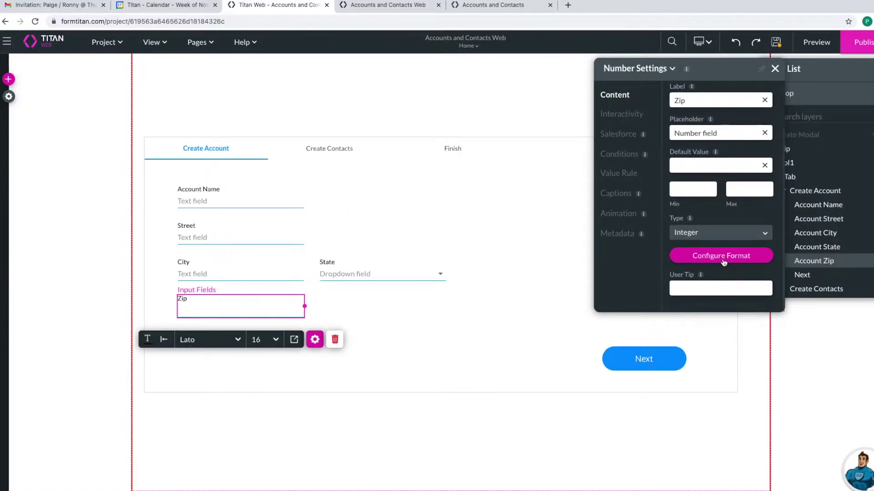
pyautogui.click(722, 256)
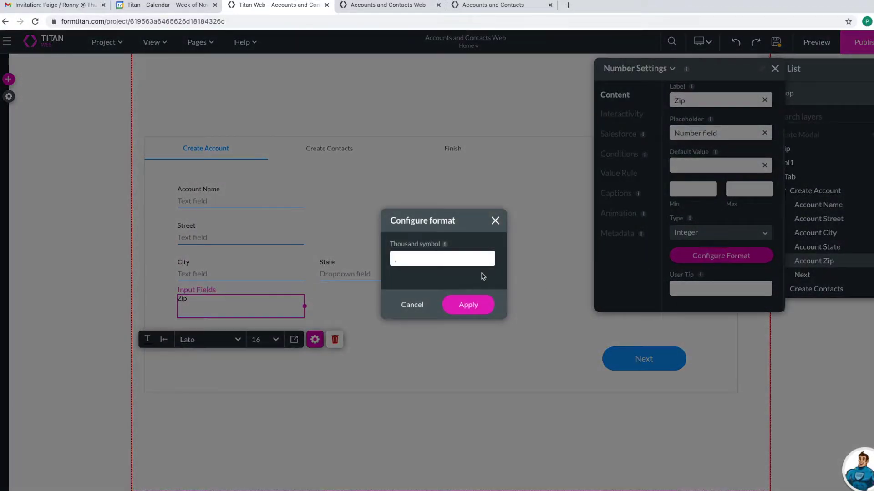
pyautogui.press('BackSpace')
pyautogui.click(466, 307)
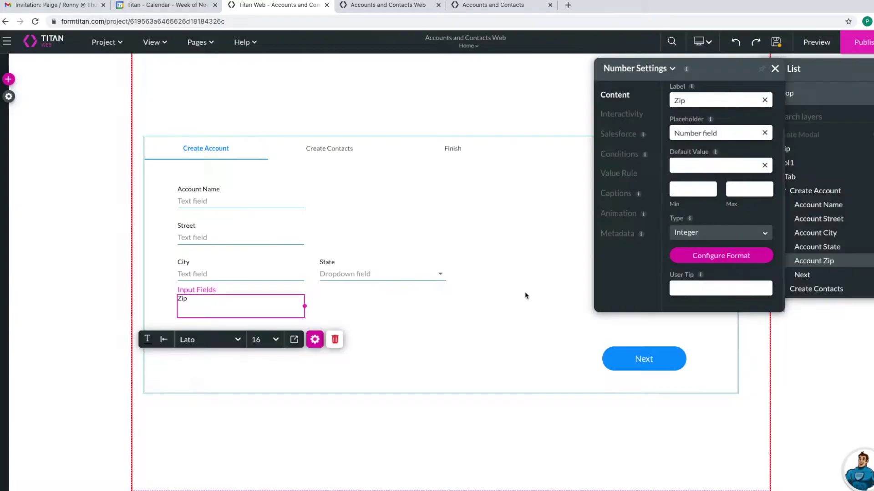
# - Give the number field the label 'Zip' and the tag 'Account Zip'
pyautogui.click(765, 162)
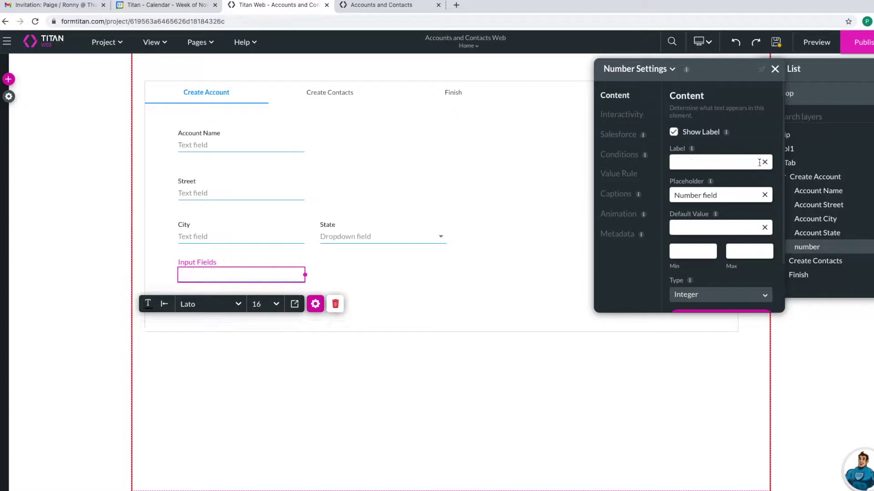
pyautogui.write('Zip')
pyautogui.click(609, 233)
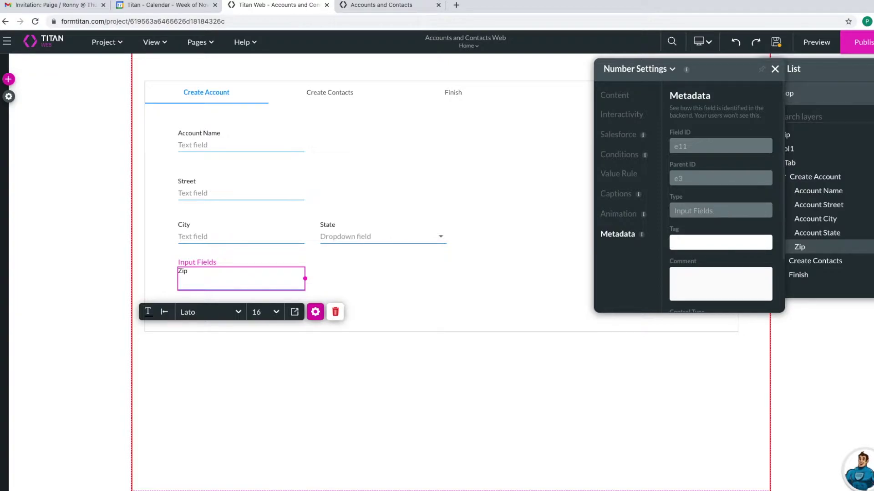
pyautogui.write('Account Zip')
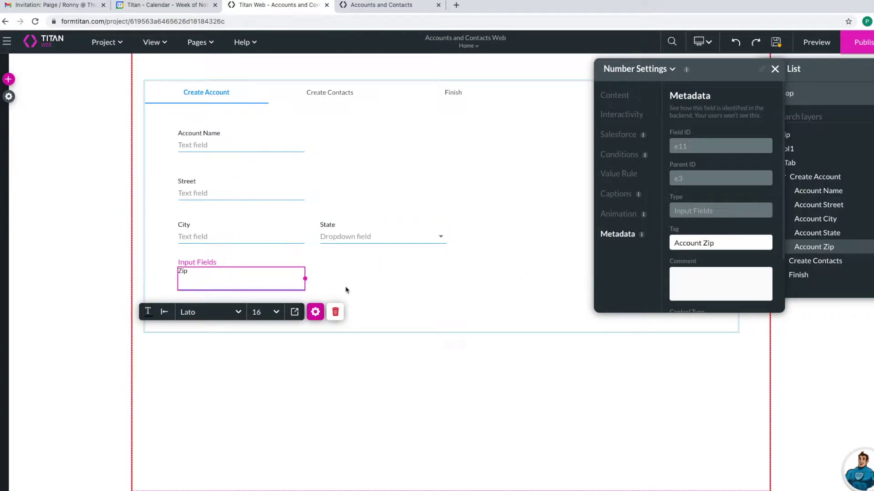
pyautogui.click(284, 273)
pyautogui.click(268, 279)
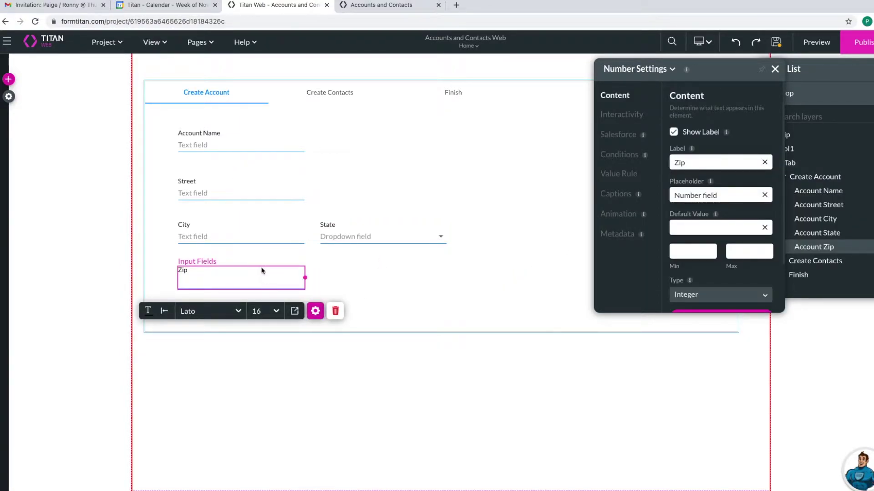
# - Space the Account Name, Street and City fields 30 apart vertically
pyautogui.keyDown('shift'); pyautogui.click(267, 244); pyautogui.keyUp('shift')
pyautogui.keyDown('shift'); pyautogui.click(285, 190); pyautogui.keyUp('shift')
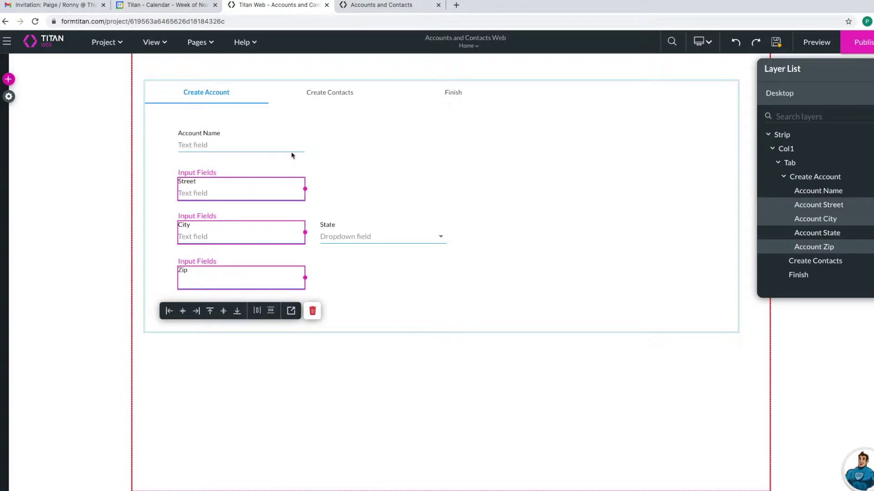
pyautogui.keyDown('shift'); pyautogui.click(286, 139); pyautogui.keyUp('shift')
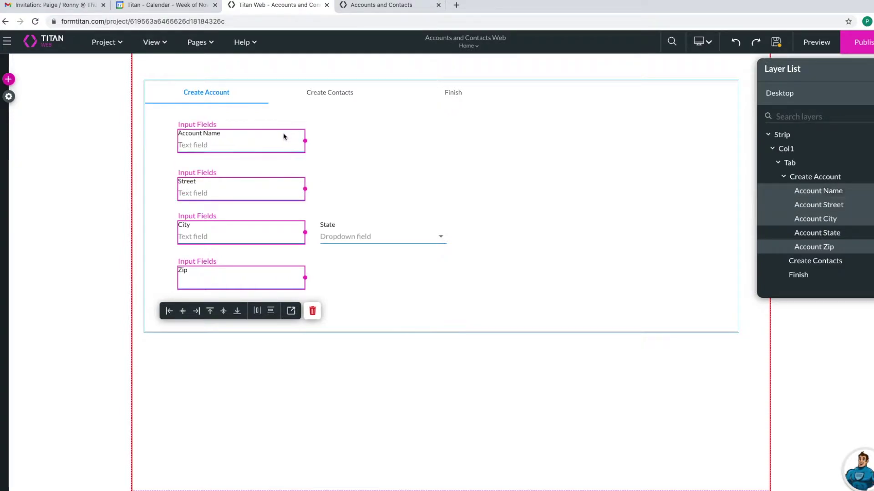
pyautogui.click(271, 313)
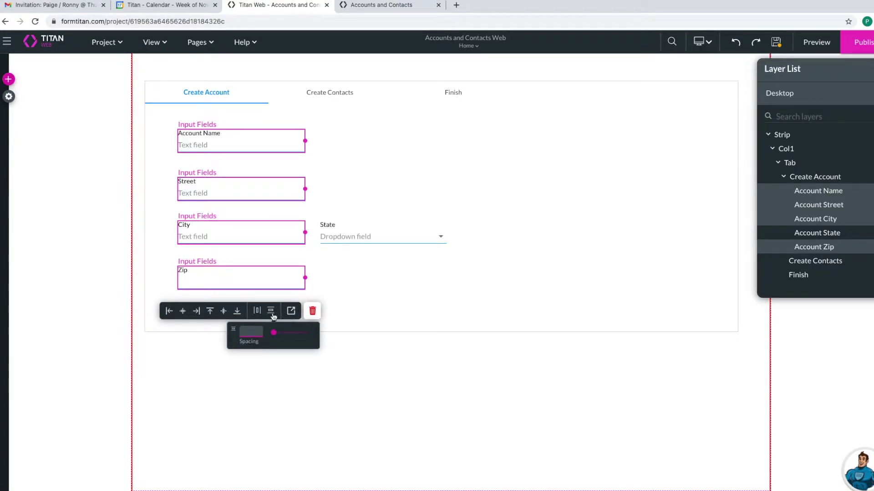
pyautogui.write('30')
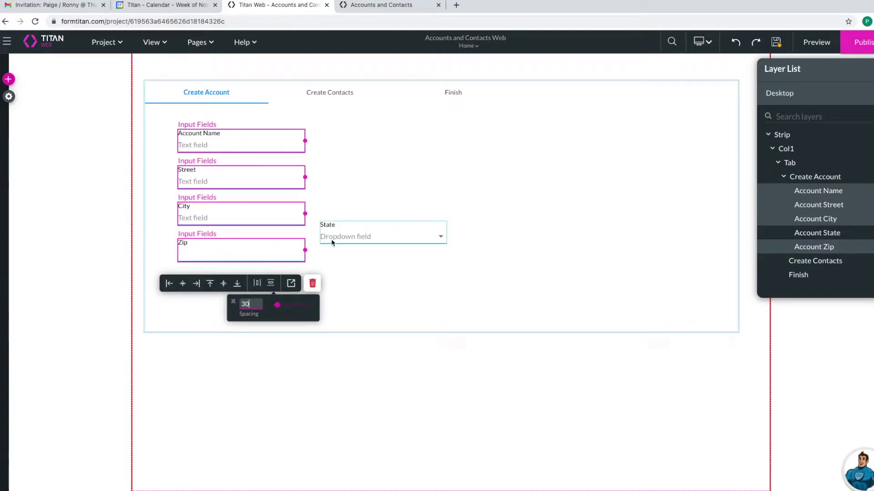
pyautogui.click(336, 272)
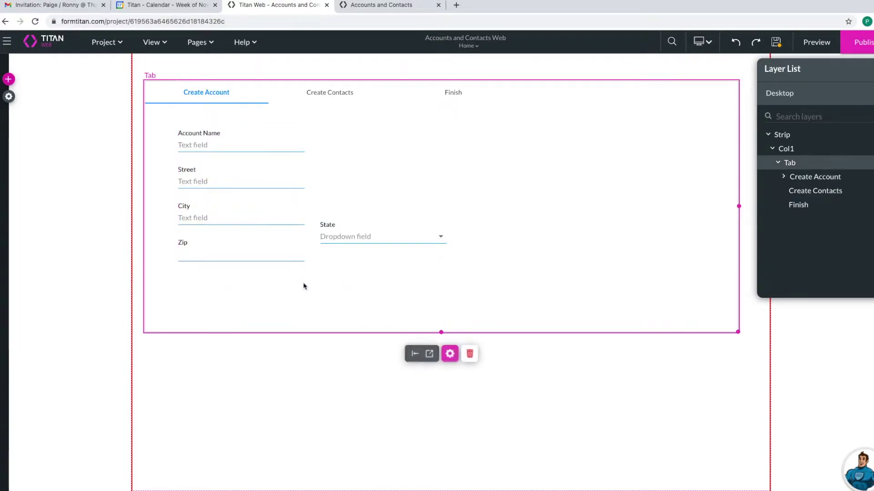
# - Set 30 spacing between Street and the State dropdown so State sits level with City
pyautogui.click(343, 245)
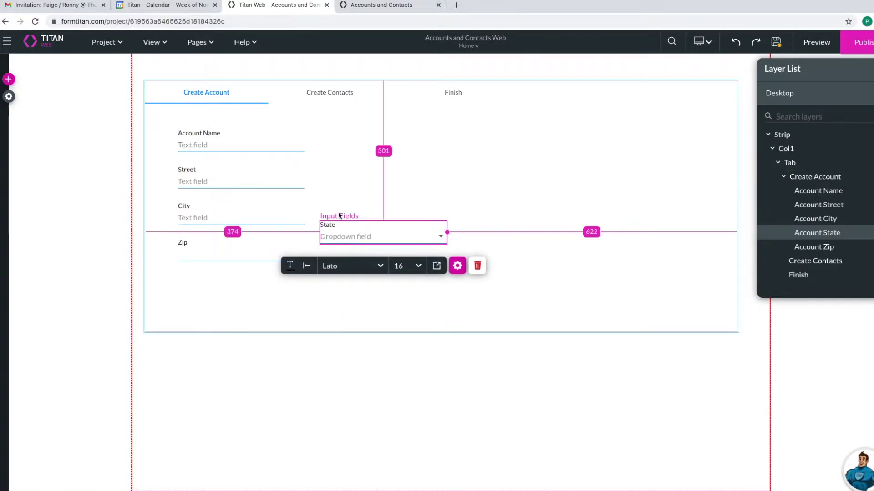
pyautogui.keyDown('shift'); pyautogui.click(277, 185); pyautogui.keyUp('shift')
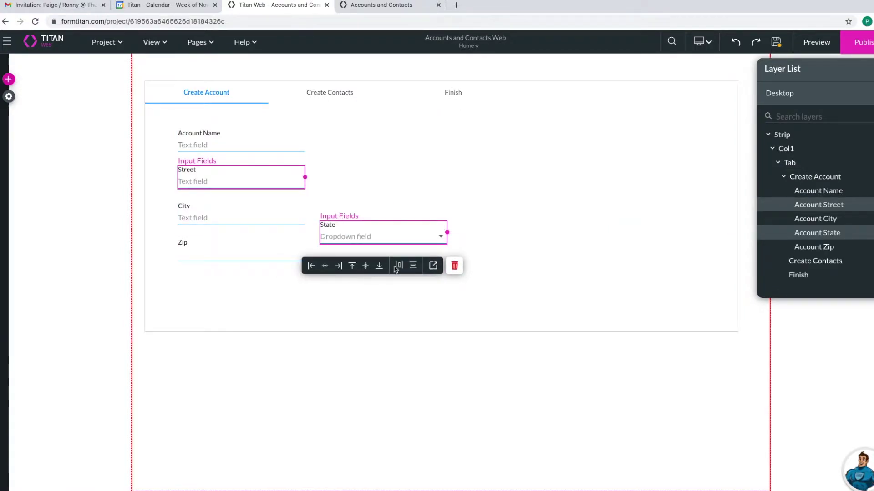
pyautogui.click(409, 268)
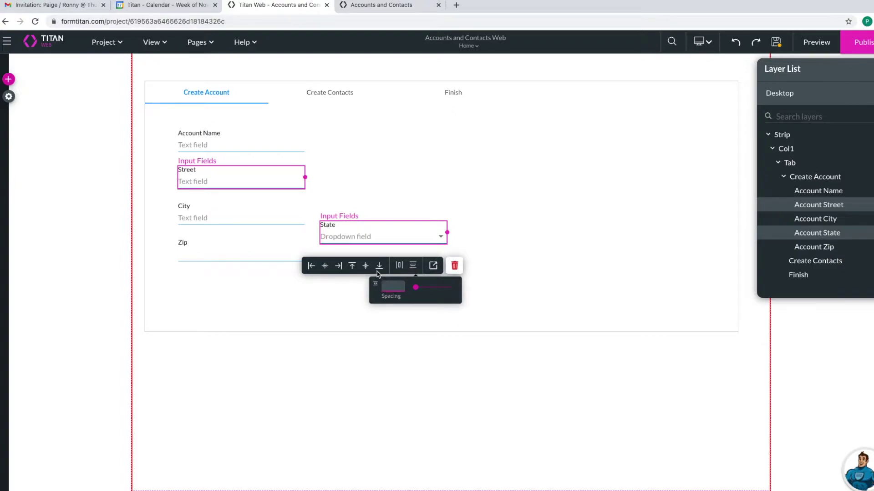
pyautogui.write('30')
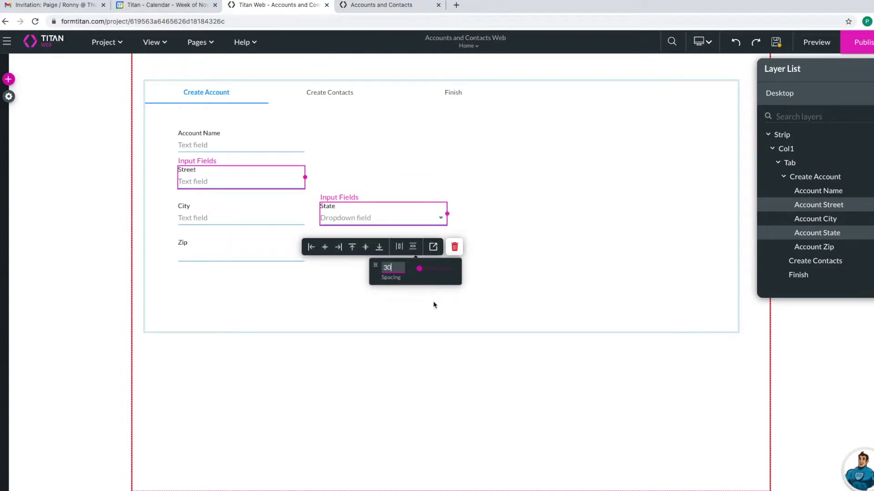
pyautogui.click(456, 290)
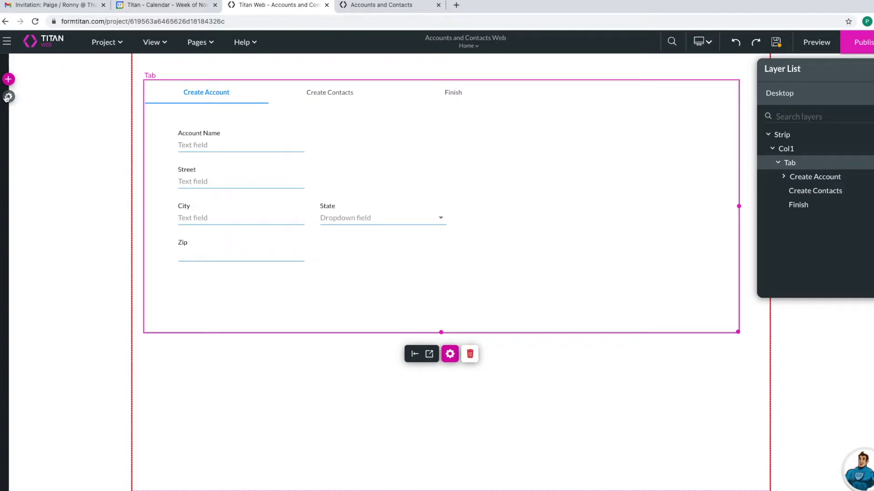
# - Place a Primary button on the Create Account tab and relabel it Next
pyautogui.click(8, 79)
pyautogui.click(15, 105)
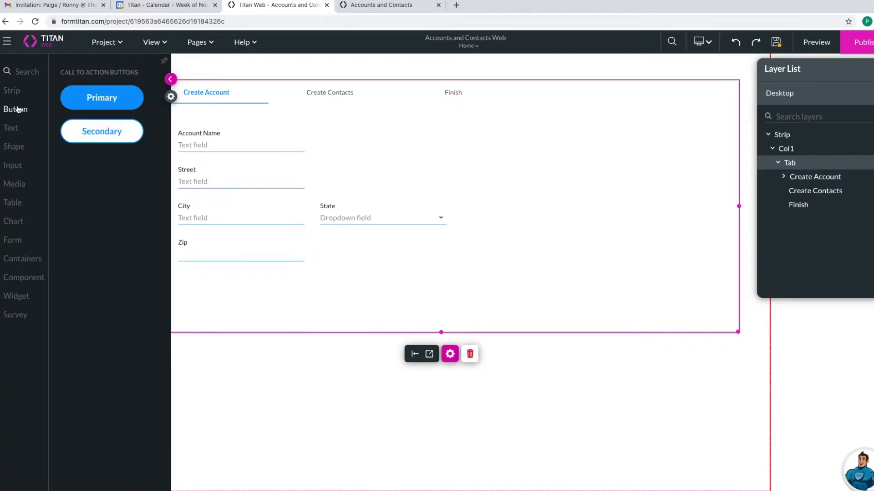
pyautogui.moveTo(100, 97); pyautogui.dragTo(634, 308)
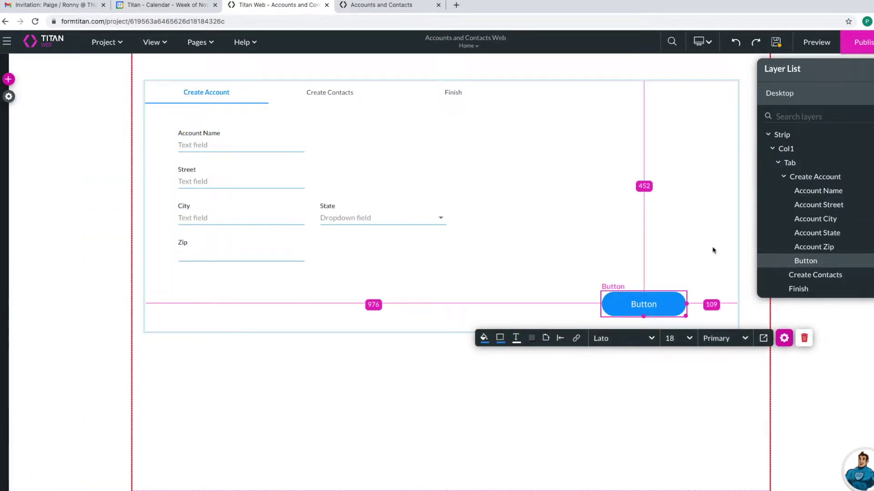
pyautogui.click(782, 337)
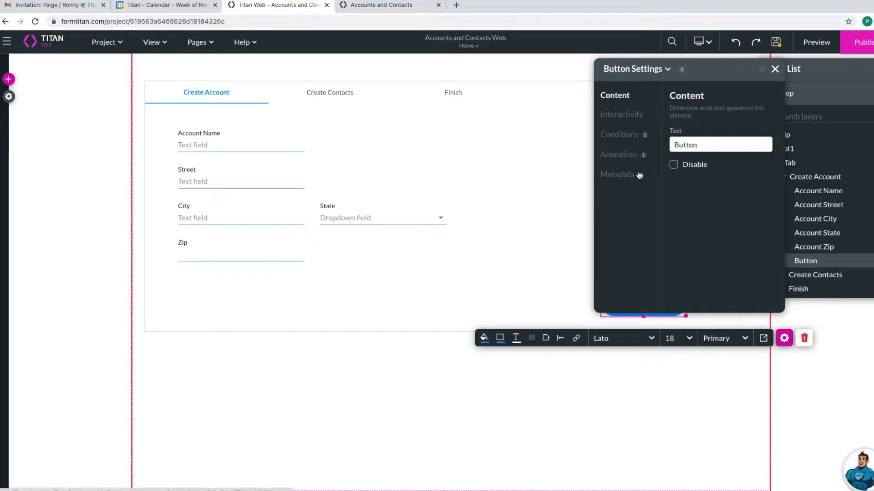
pyautogui.click(706, 142)
pyautogui.moveTo(714, 144); pyautogui.dragTo(664, 145)
pyautogui.write('Next')
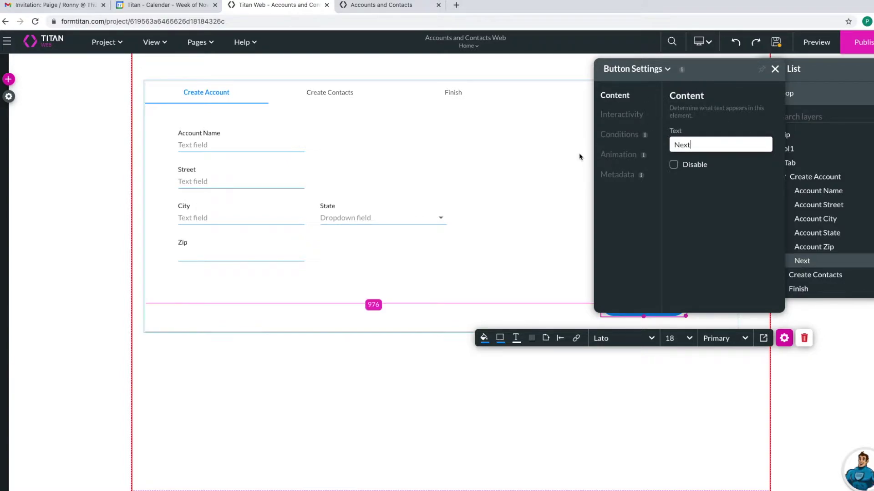
# - Bring up the Next button's On Click Action rules from its Interactivity settings
pyautogui.click(625, 175)
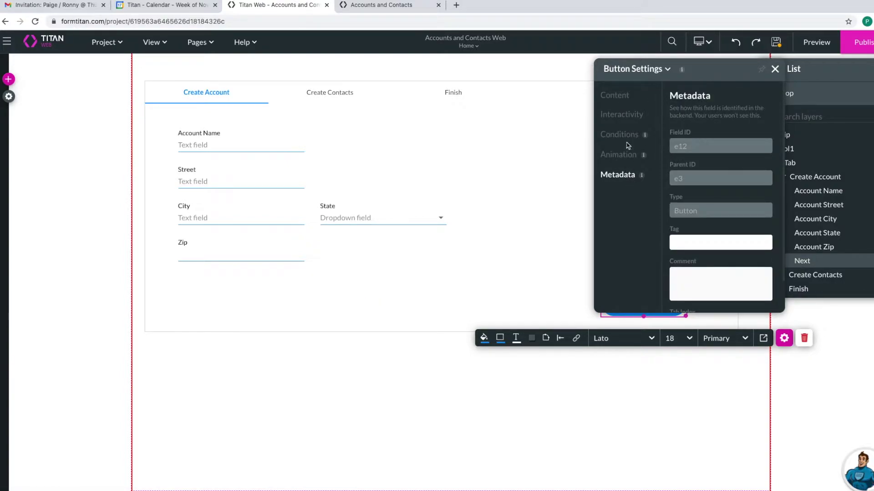
pyautogui.click(621, 116)
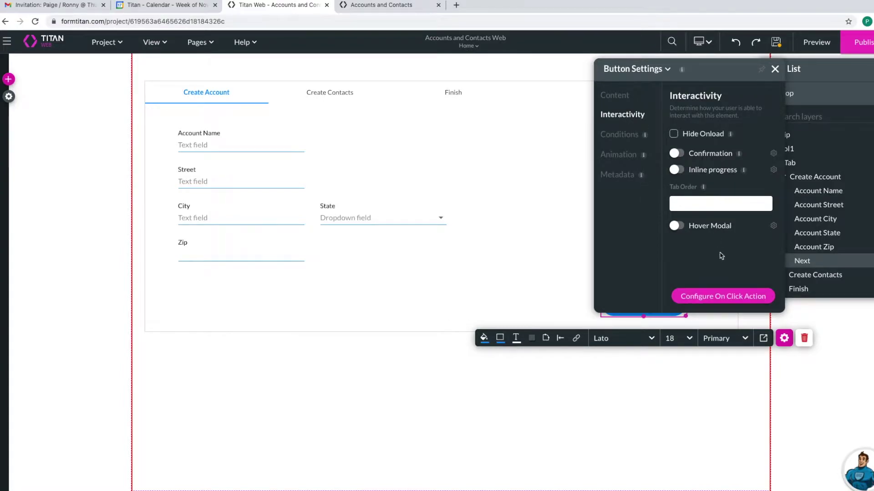
pyautogui.click(720, 298)
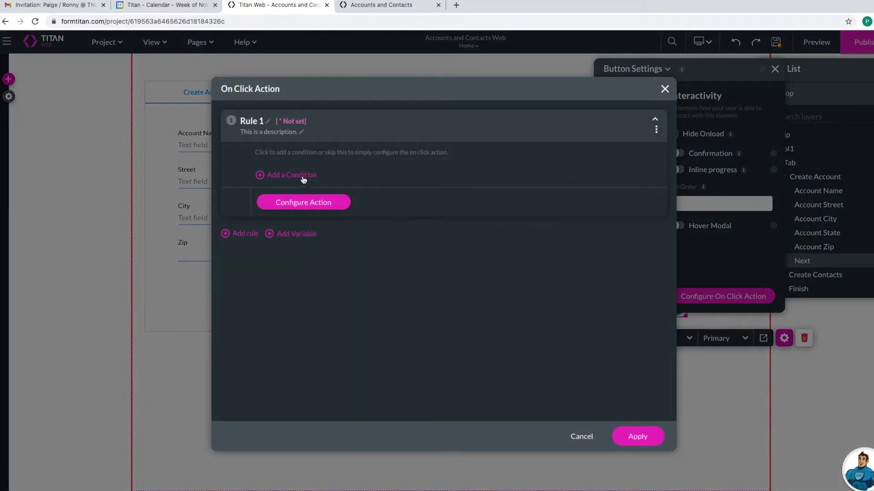
# - Start a new Salesforce push integration as Rule 1's action
pyautogui.click(312, 208)
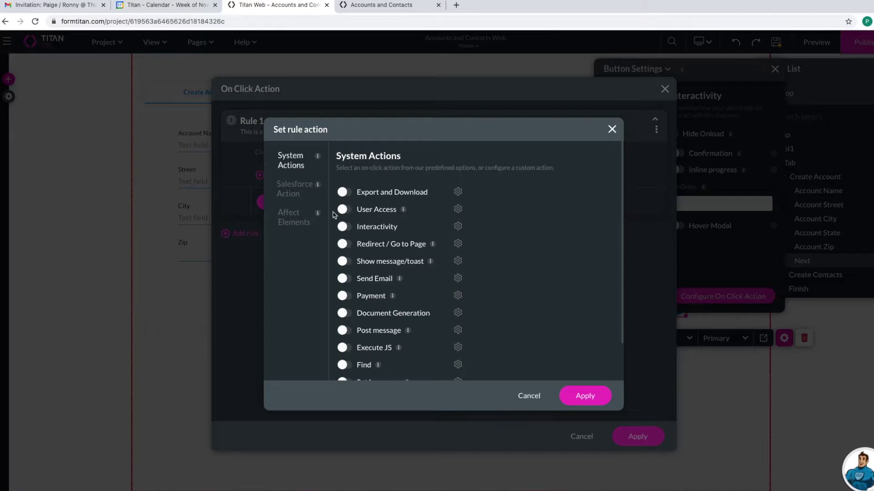
pyautogui.click(312, 190)
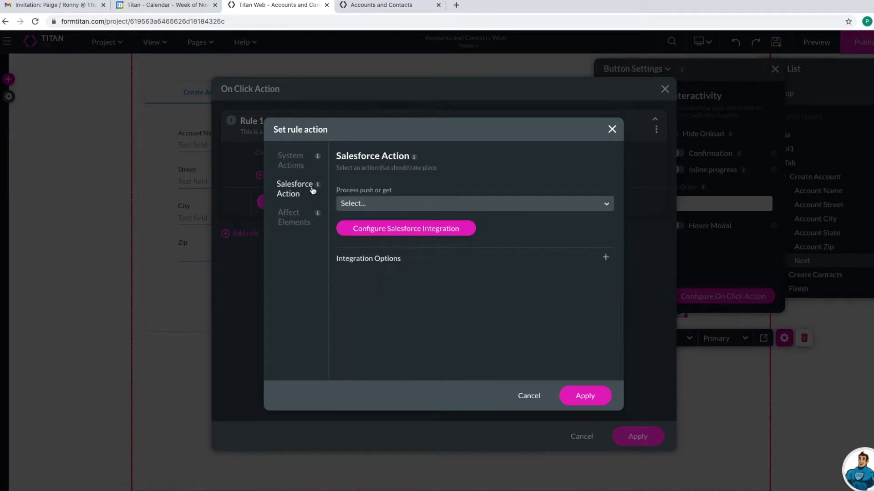
pyautogui.click(379, 230)
pyautogui.click(244, 230)
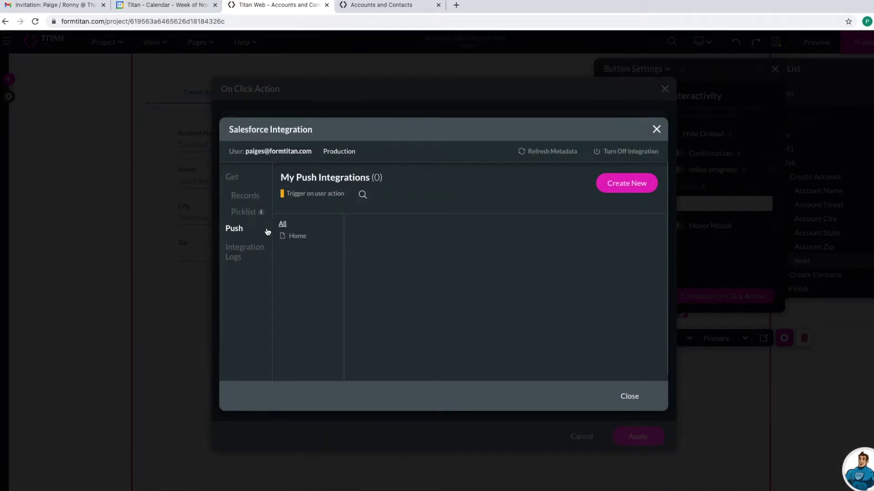
pyautogui.click(615, 185)
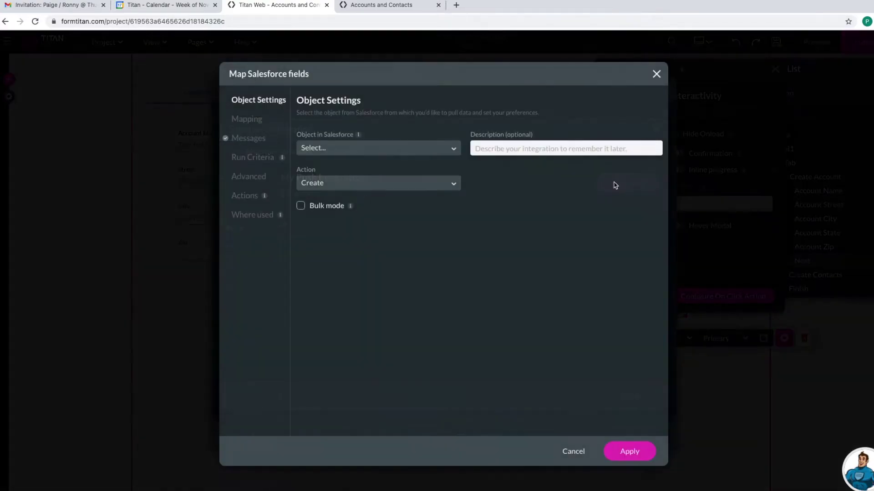
# - Set the push object to Account with the description 'Create Account'
pyautogui.click(390, 153)
pyautogui.write('accout')
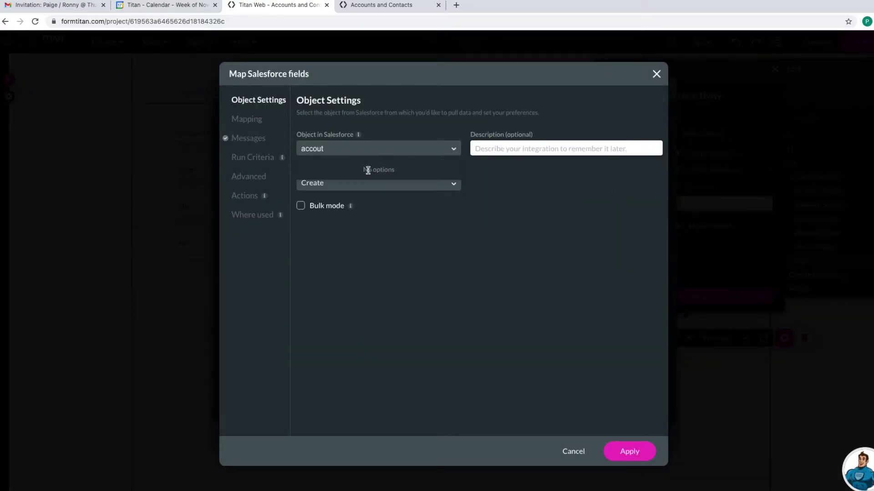
pyautogui.press('BackSpace')
pyautogui.write('nt')
pyautogui.click(325, 173)
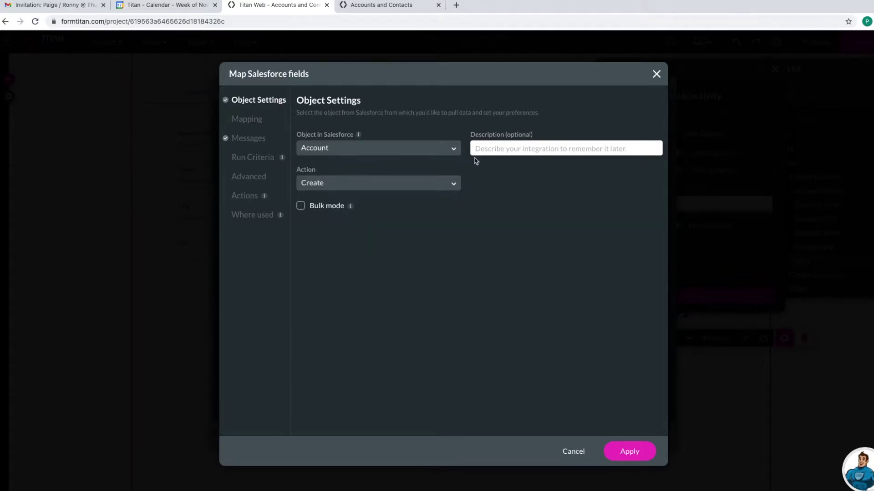
pyautogui.click(497, 145)
pyautogui.write('Create Account')
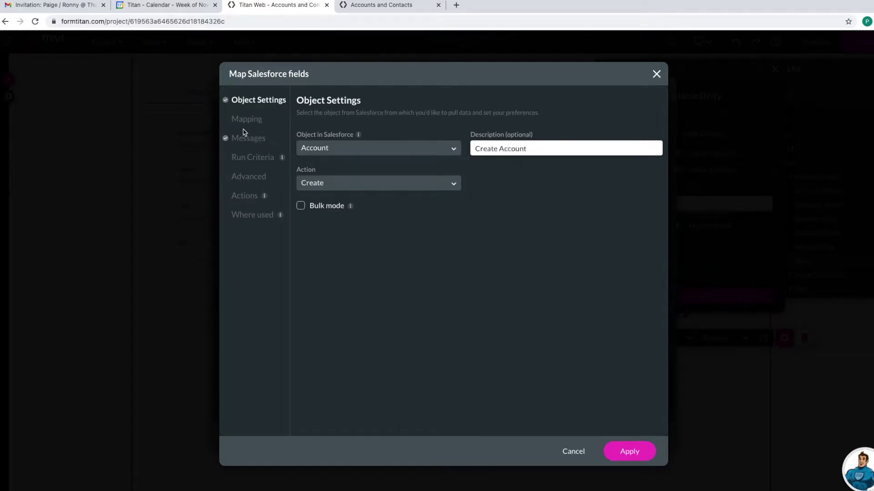
# - Map Account Name, Billing Street and Billing City to the Account Name, Street and City elements
pyautogui.click(257, 122)
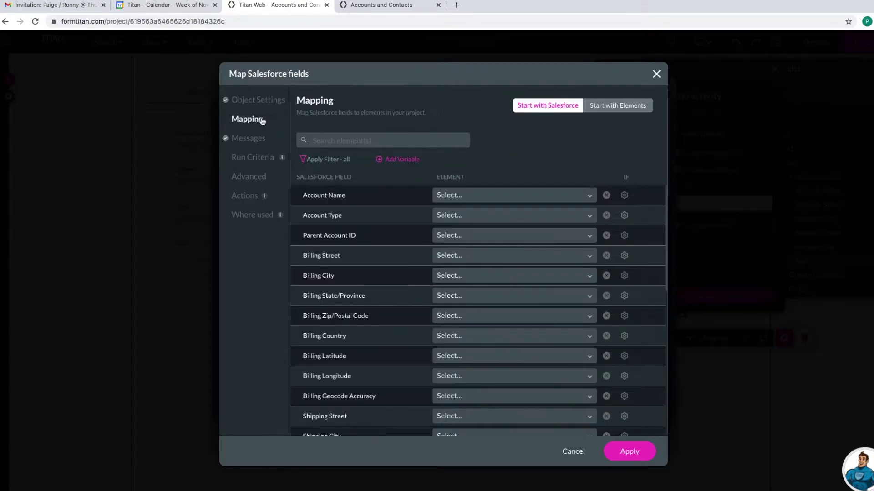
pyautogui.click(443, 195)
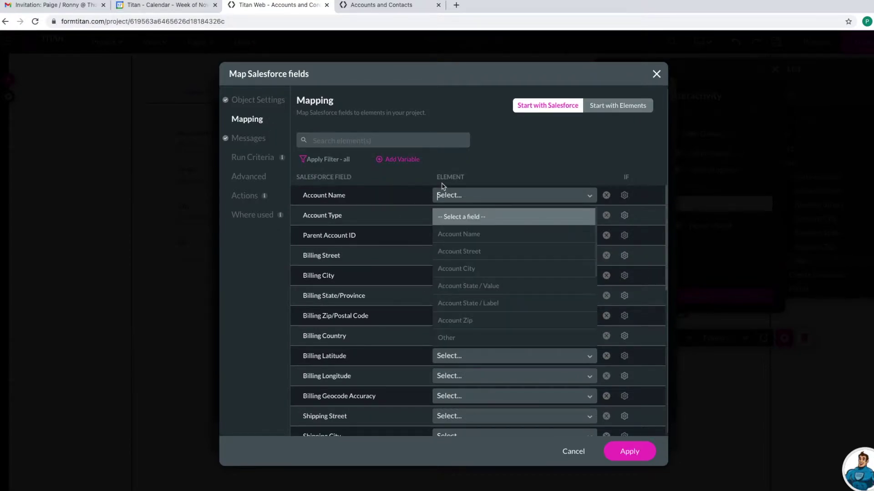
pyautogui.click(481, 235)
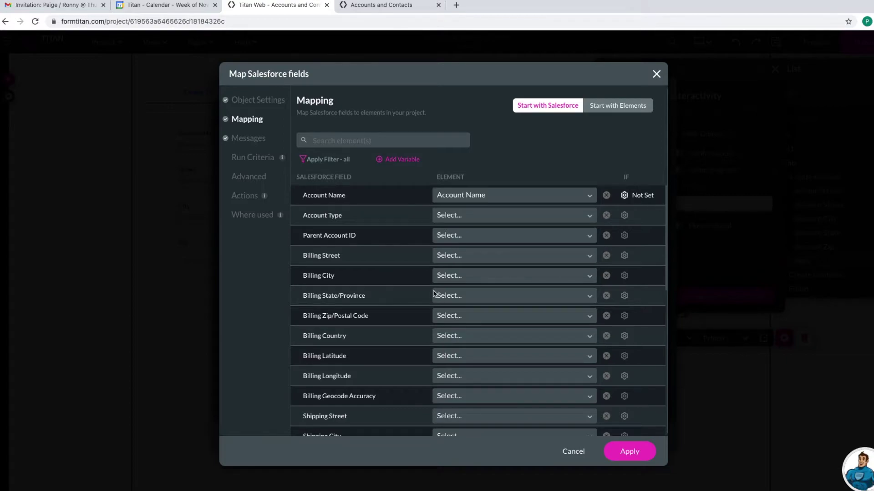
pyautogui.click(449, 258)
pyautogui.write('st')
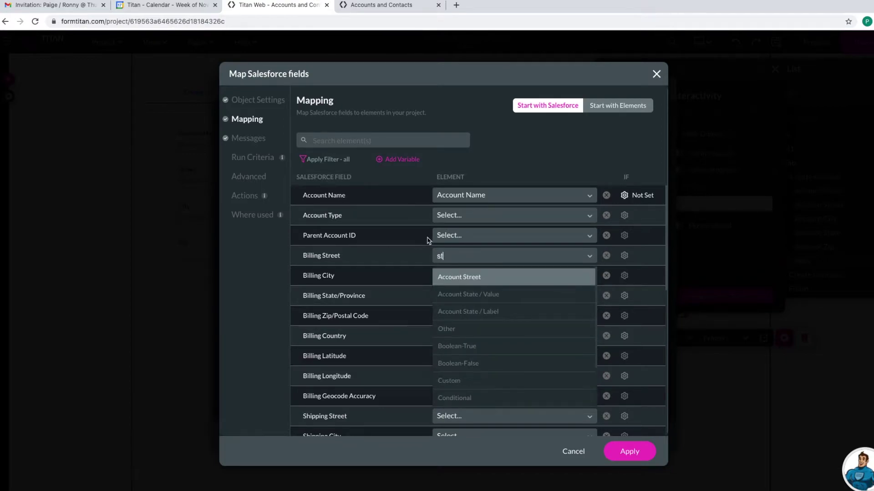
pyautogui.click(458, 279)
pyautogui.click(446, 278)
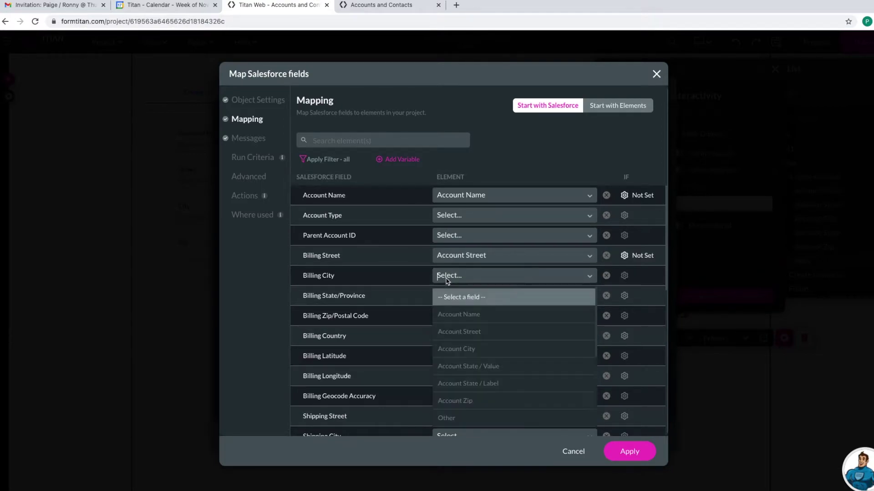
pyautogui.write('city')
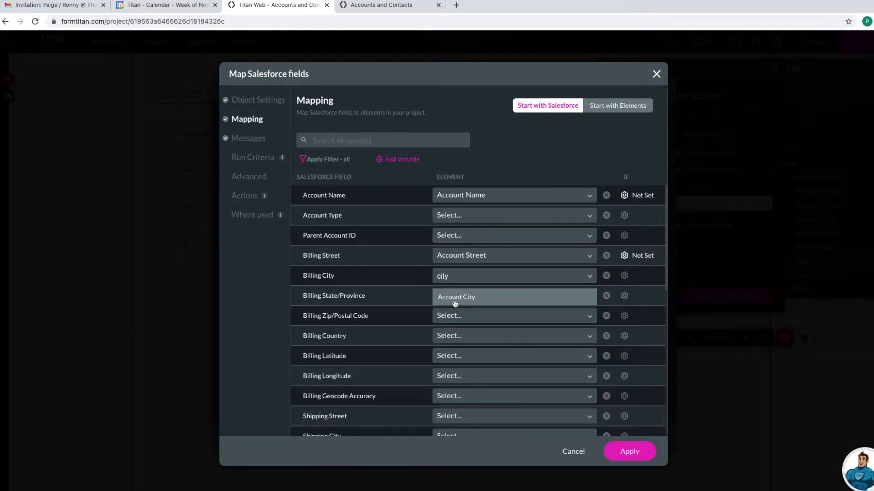
pyautogui.click(467, 298)
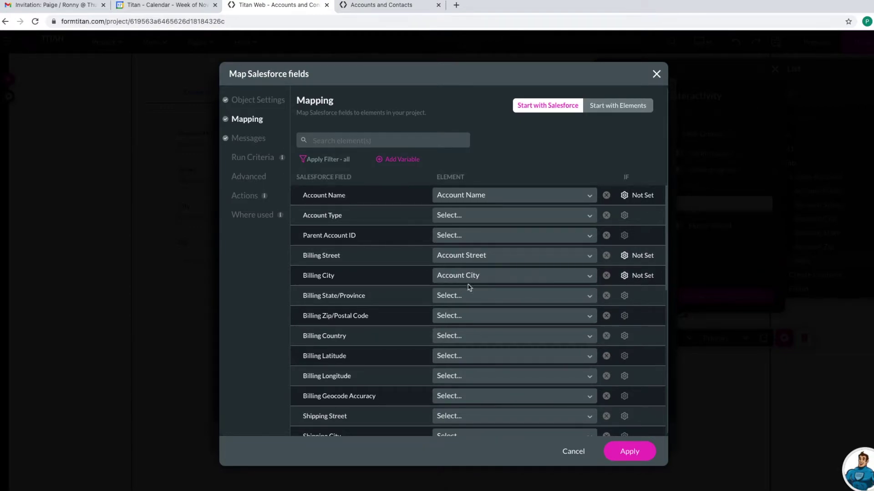
# - Map Billing State/Province to Account State / Value and Billing Zip to Account Zip
pyautogui.click(448, 300)
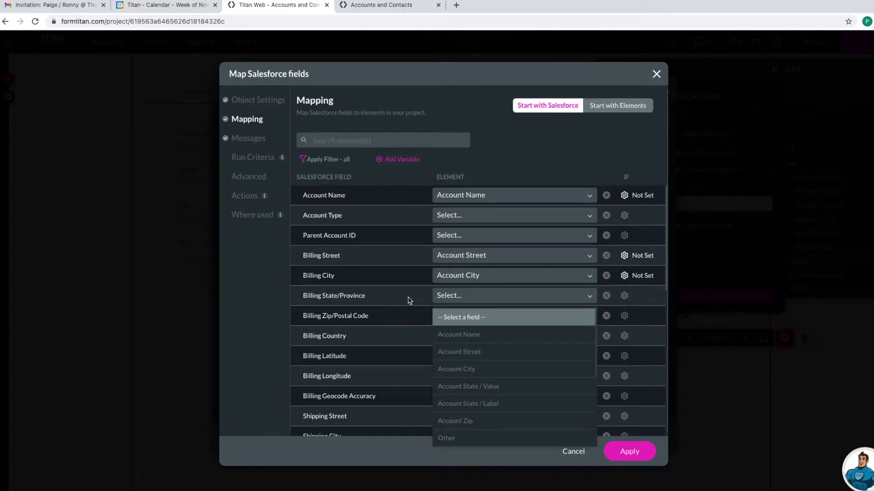
pyautogui.write('stat')
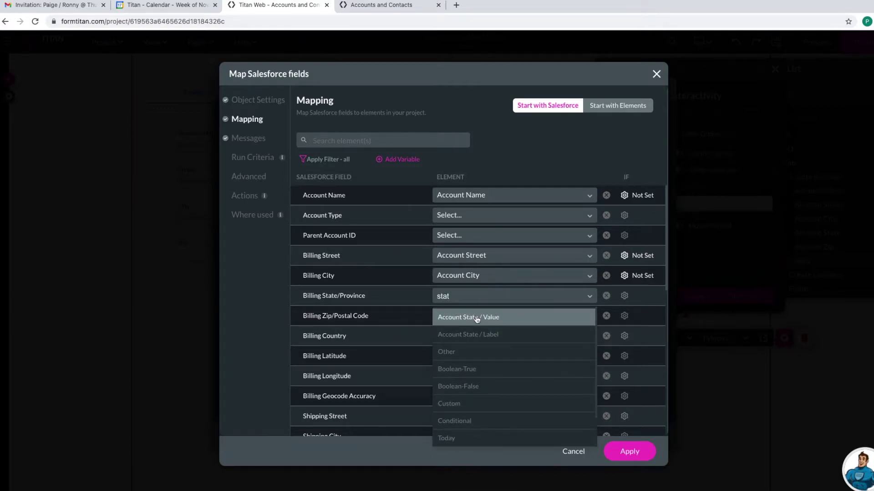
pyautogui.click(476, 318)
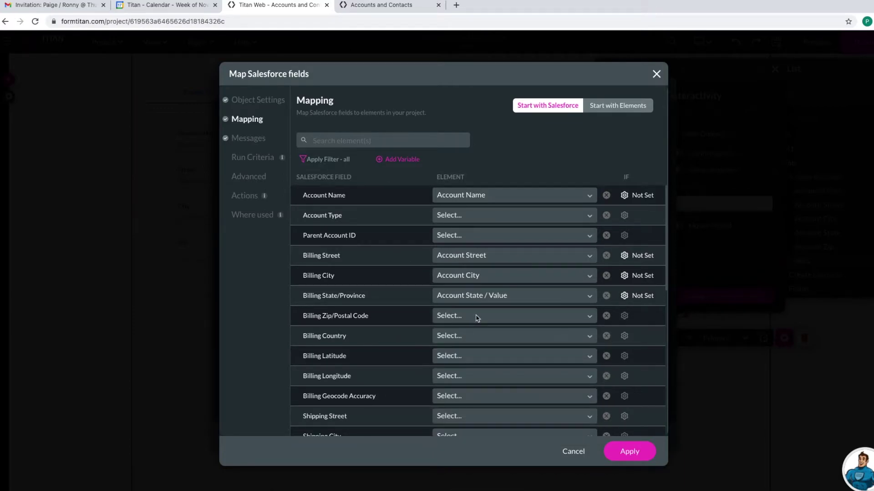
pyautogui.click(462, 318)
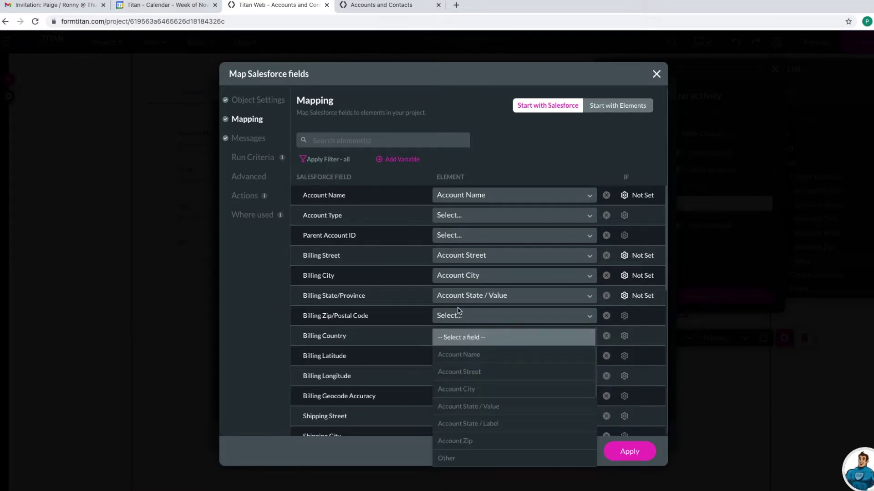
pyautogui.write('zip')
pyautogui.click(467, 337)
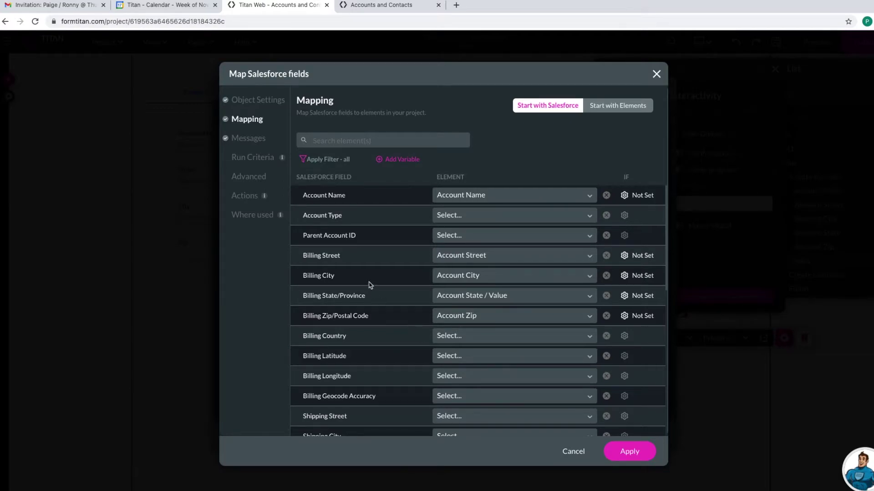
pyautogui.click(262, 101)
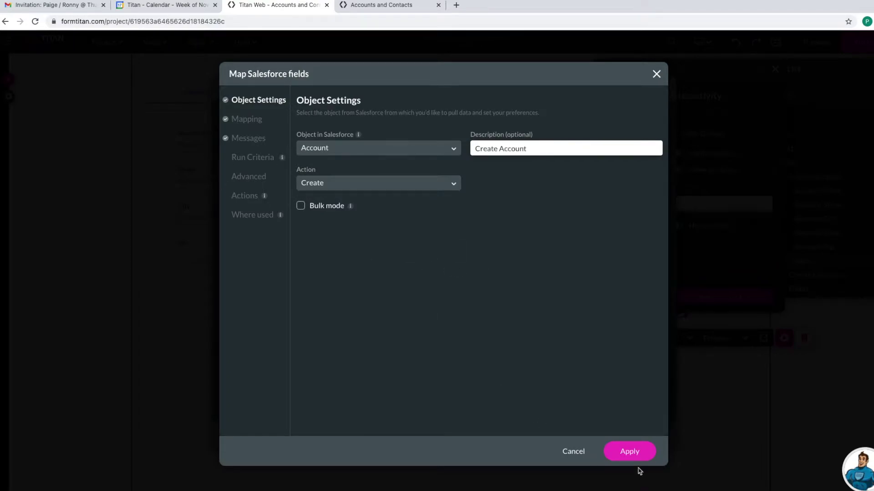
# - Apply the mapping and set '#1 Account (create) - Create Account' as the rule's Salesforce action
pyautogui.click(630, 452)
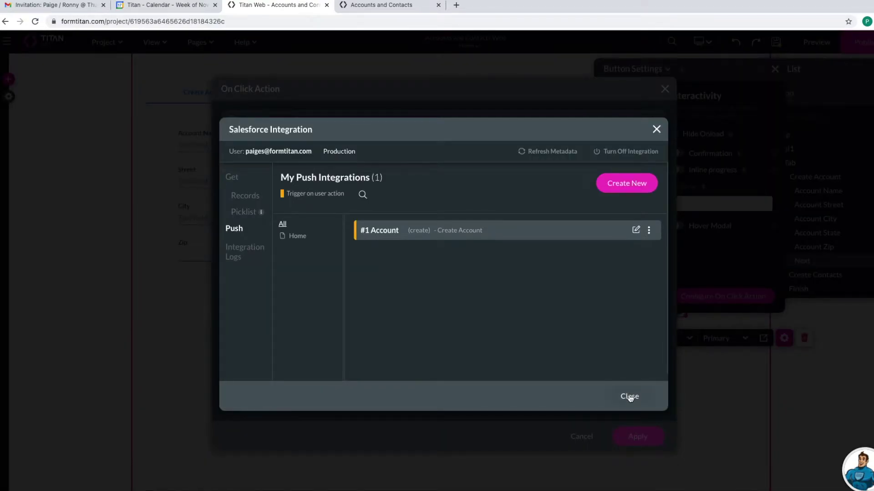
pyautogui.click(630, 397)
pyautogui.click(394, 203)
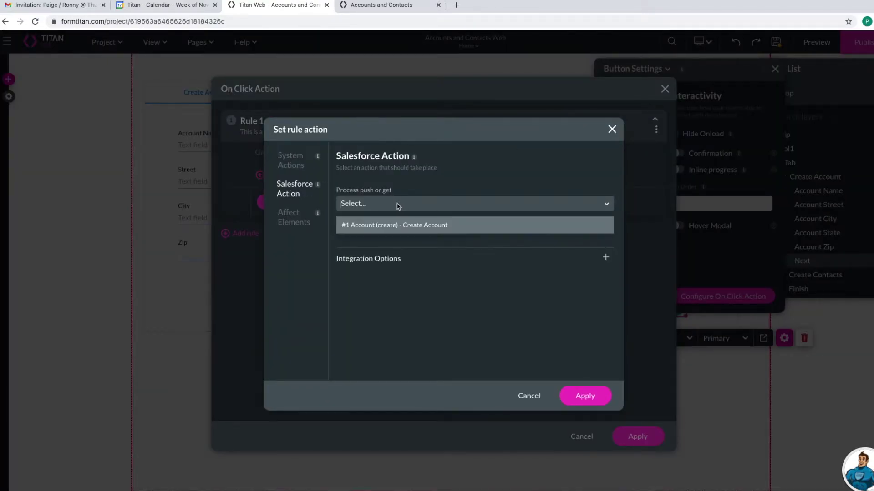
pyautogui.click(392, 228)
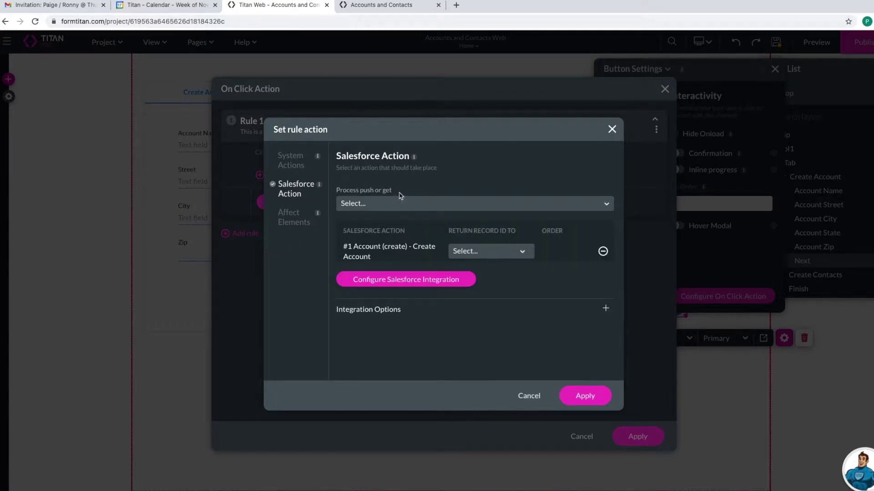
pyautogui.click(481, 255)
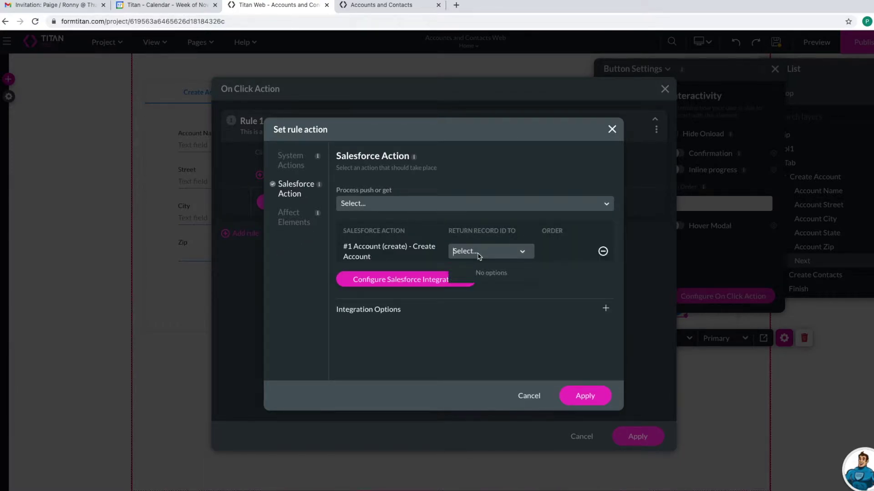
pyautogui.click(509, 325)
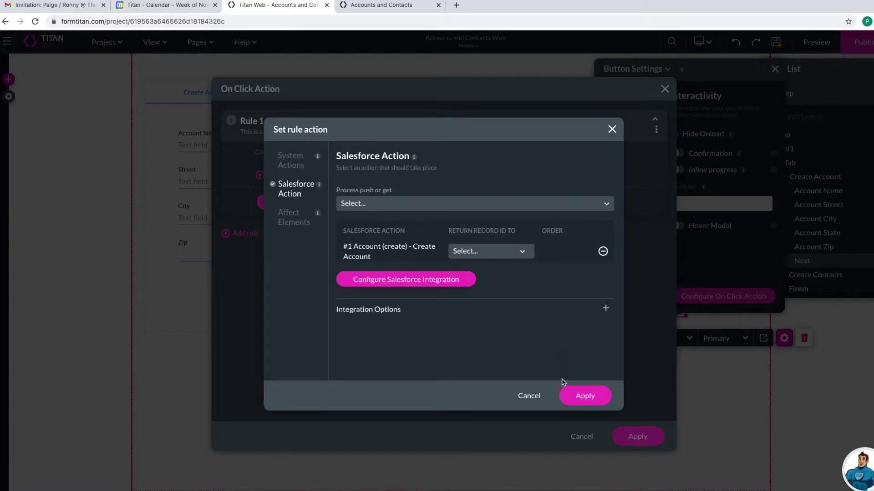
# - Reopen the #1 Account push integration's field mapping page
pyautogui.click(416, 278)
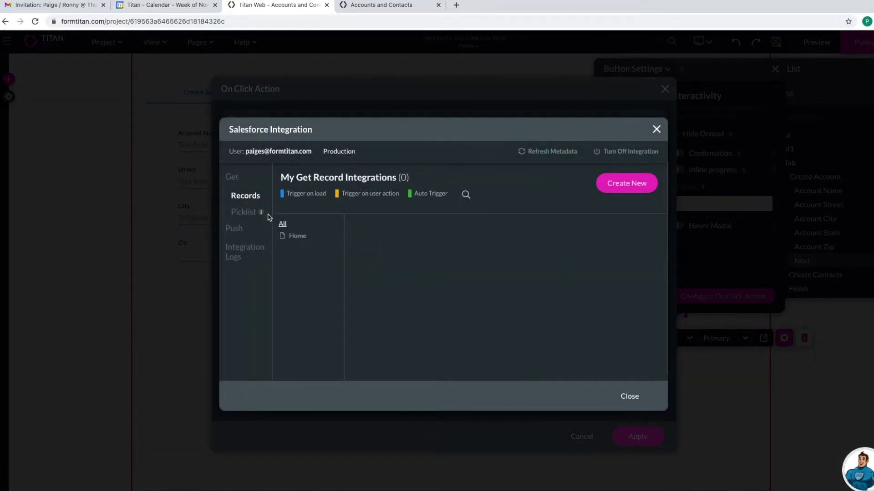
pyautogui.click(236, 228)
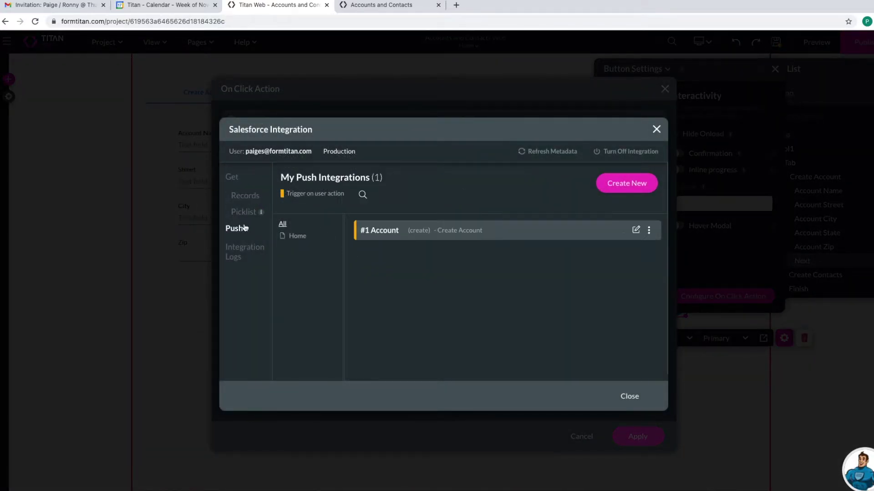
pyautogui.click(636, 230)
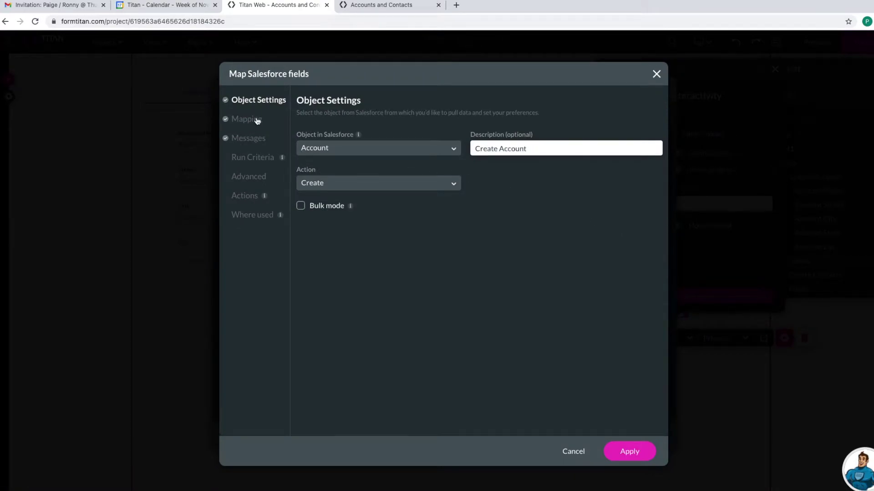
pyautogui.click(257, 121)
# - Add a project system variable named accountid and apply it
pyautogui.click(391, 163)
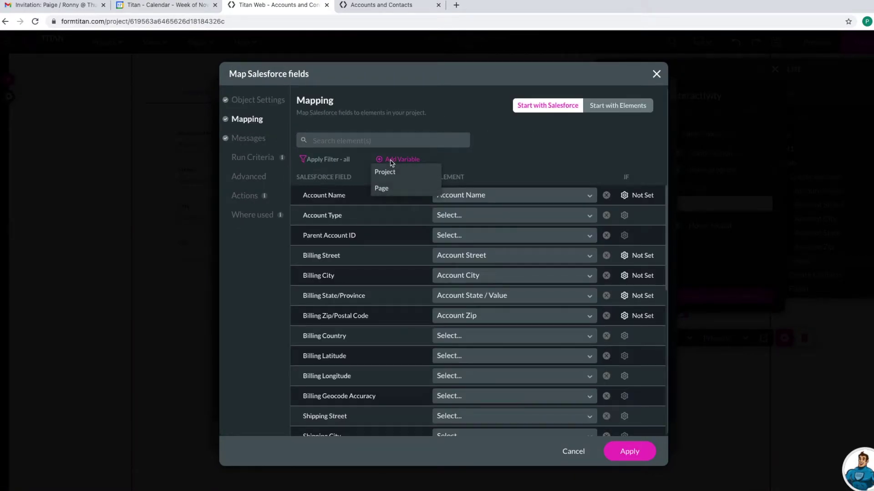
pyautogui.click(395, 176)
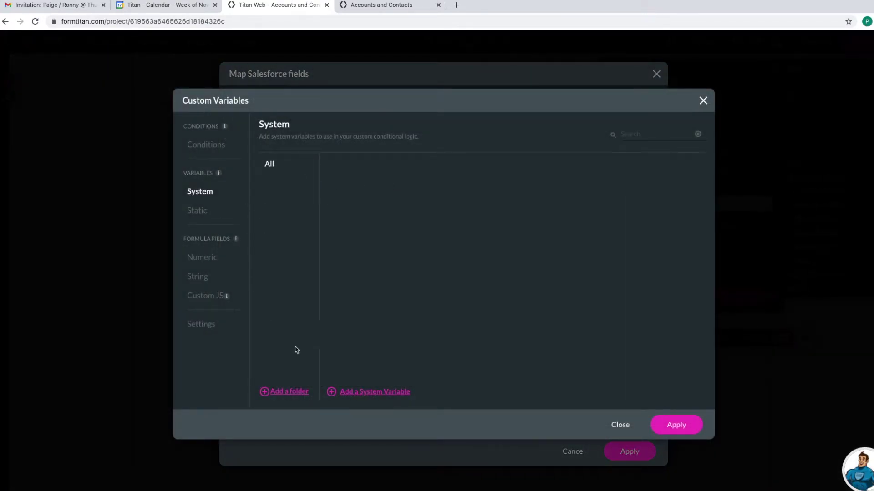
pyautogui.click(373, 393)
pyautogui.moveTo(385, 179); pyautogui.dragTo(325, 185)
pyautogui.write('accountid')
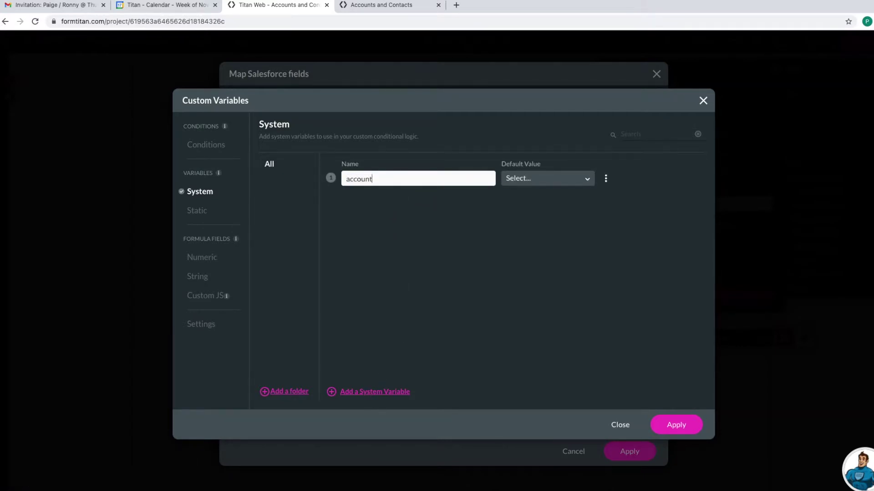
pyautogui.click(675, 425)
# - Return the created Account's record ID into accountid, apply the click action, and save the project
pyautogui.click(629, 451)
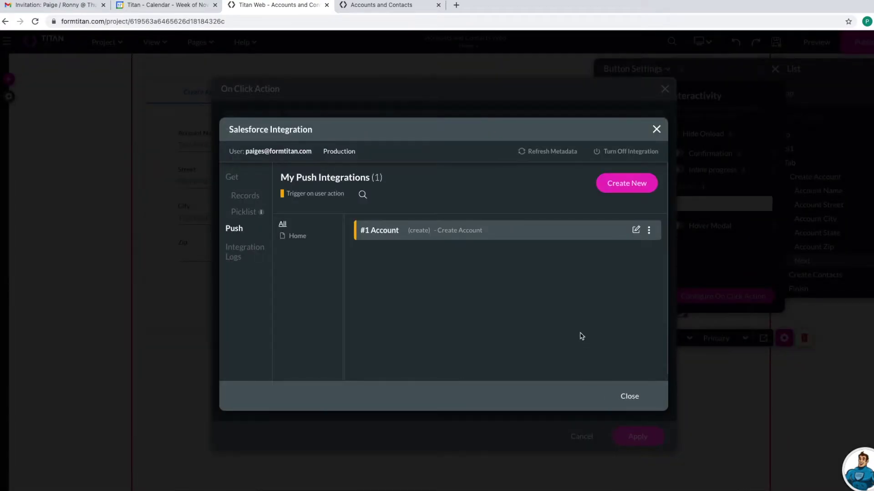
pyautogui.click(630, 397)
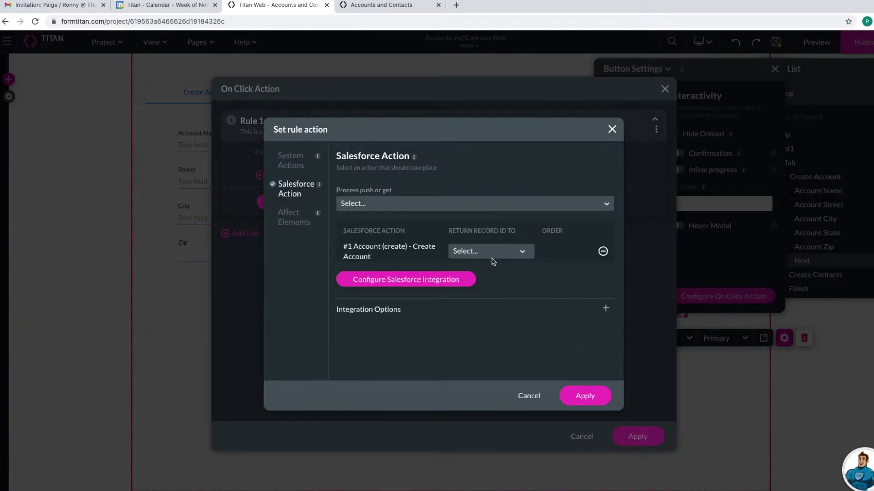
pyautogui.click(480, 251)
pyautogui.click(481, 272)
pyautogui.click(587, 397)
pyautogui.click(629, 430)
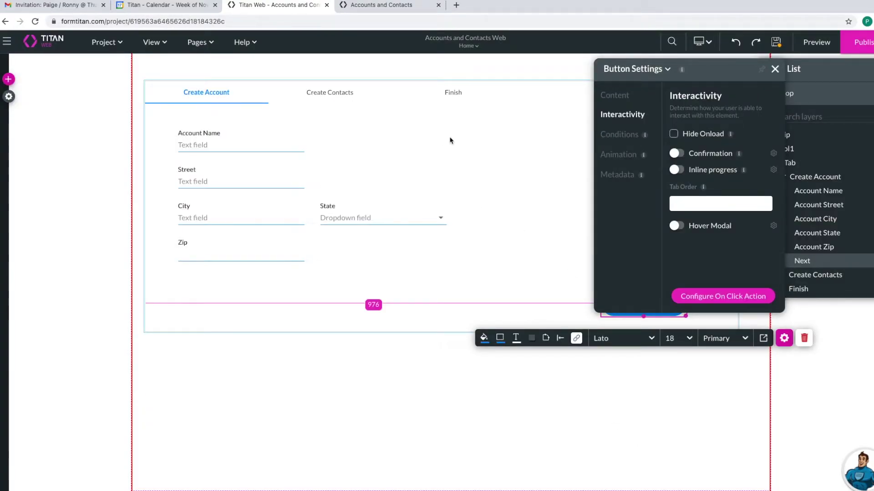
pyautogui.click(772, 50)
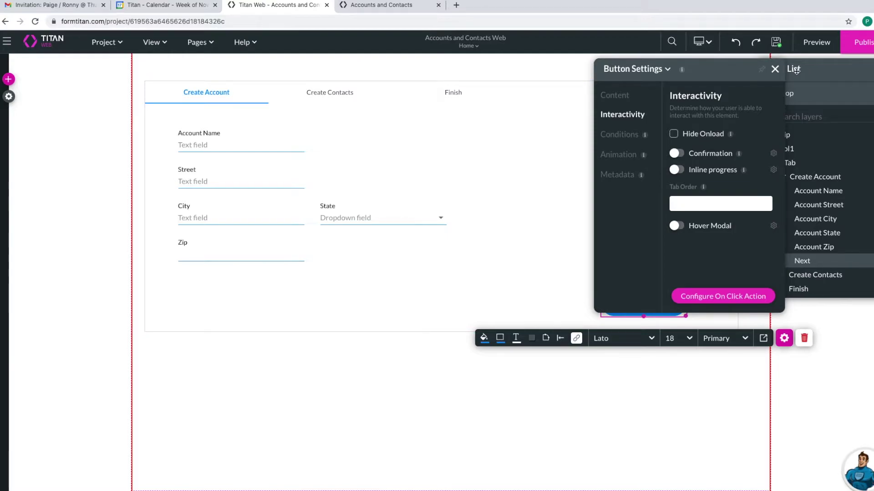
# - Reopen the Next button's on-click rule action and review its existing Salesforce action
pyautogui.click(775, 68)
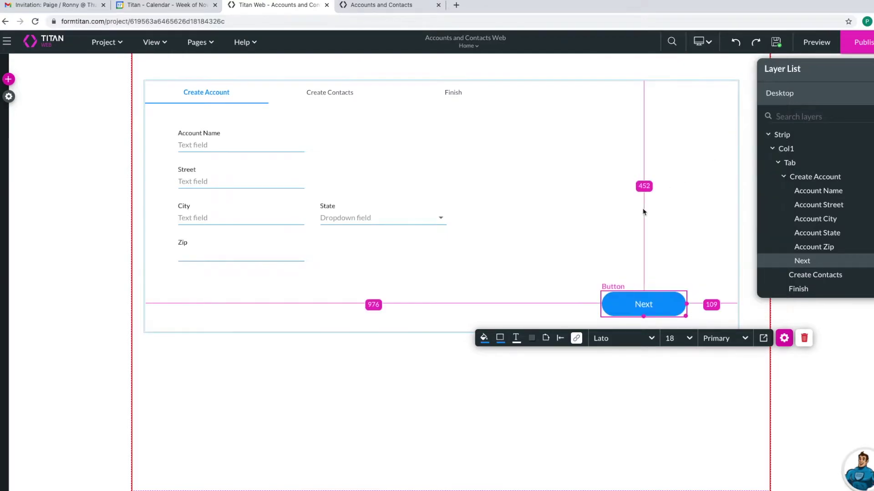
pyautogui.rightClick(656, 305)
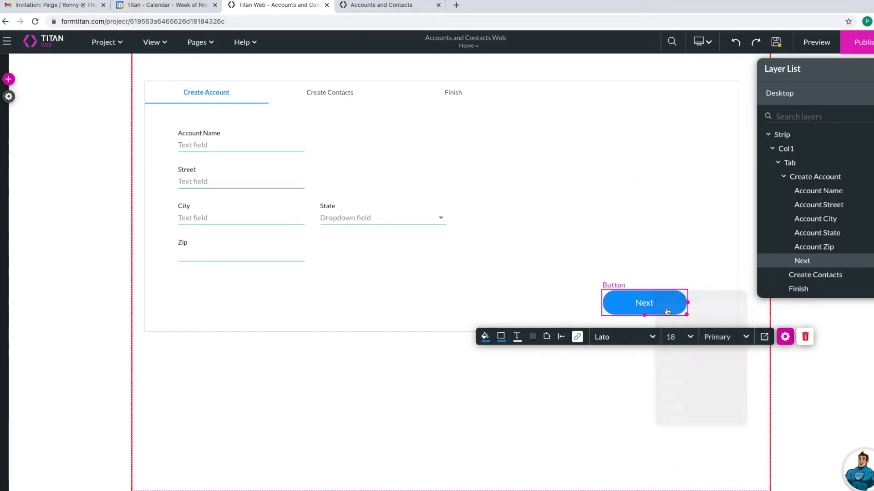
pyautogui.click(781, 338)
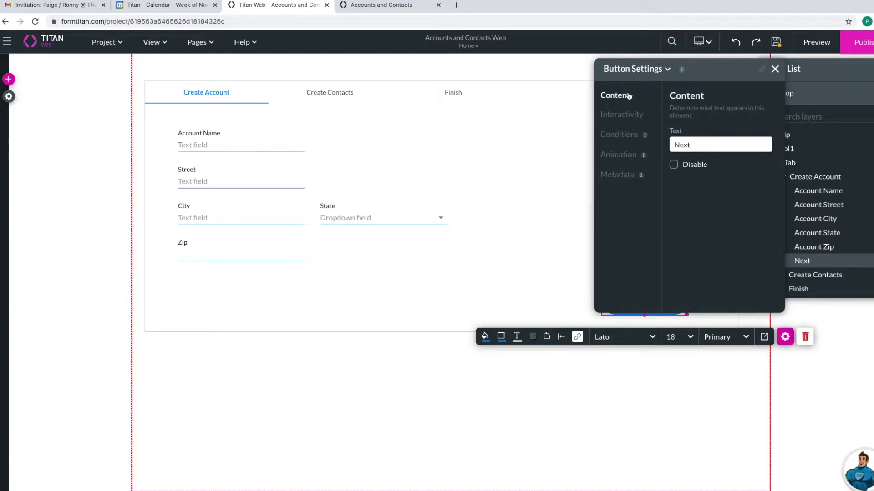
pyautogui.click(627, 117)
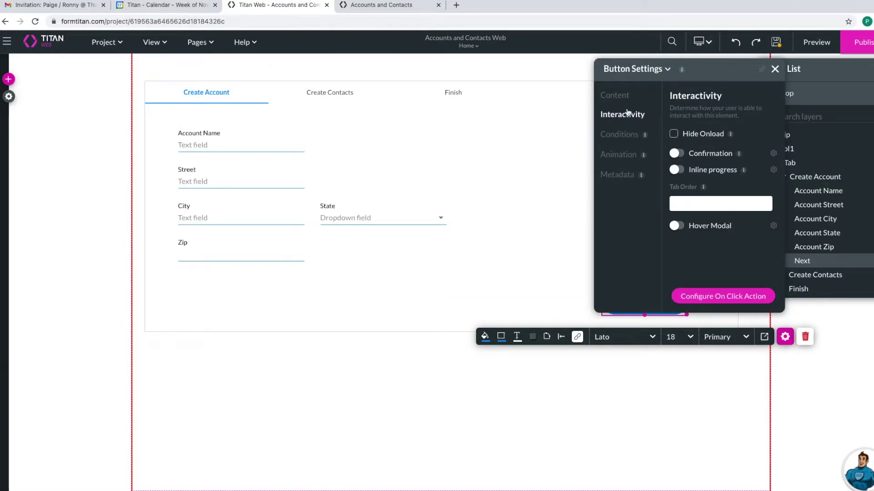
pyautogui.click(712, 293)
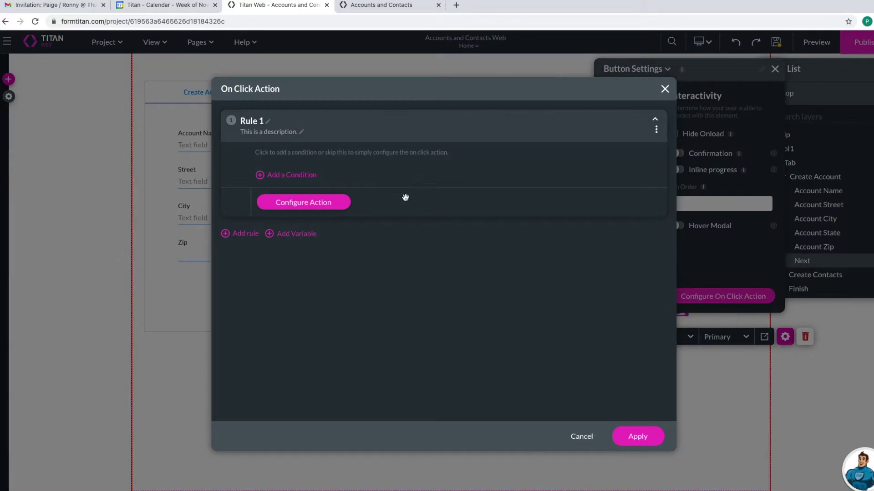
pyautogui.click(317, 204)
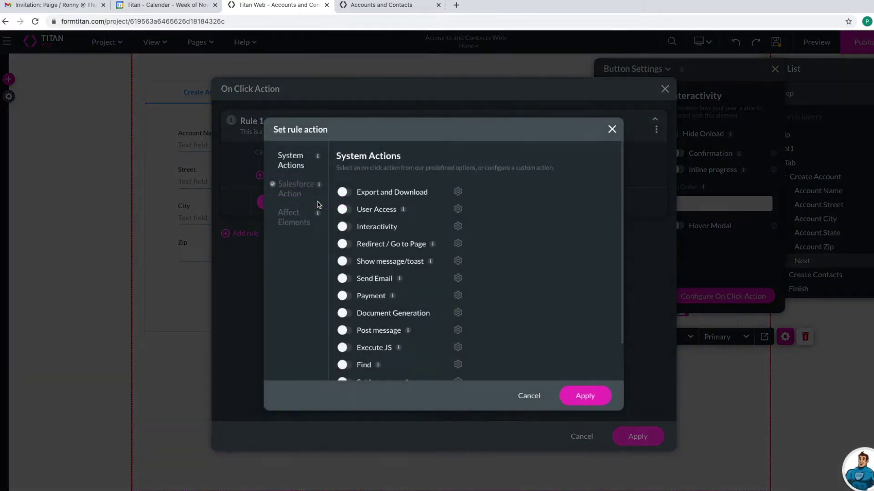
pyautogui.click(293, 189)
pyautogui.click(297, 162)
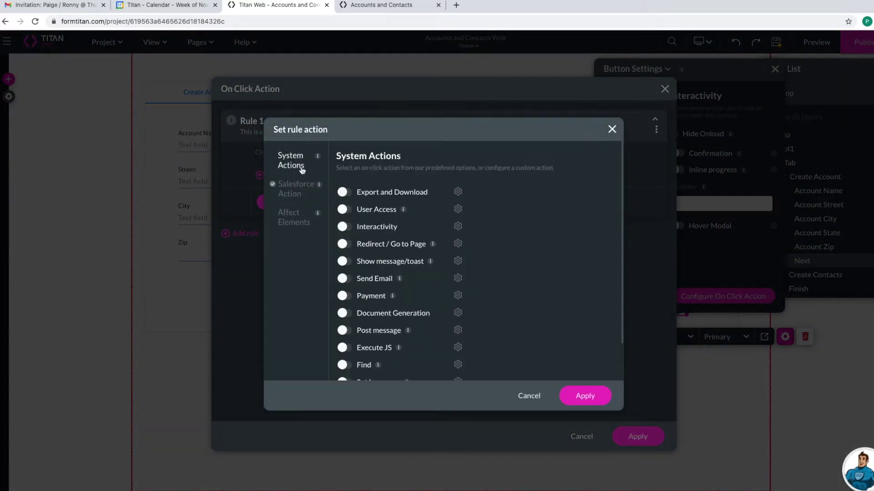
# - Add a tab interactivity action advancing the Tab element to the next tab, and apply
pyautogui.click(344, 227)
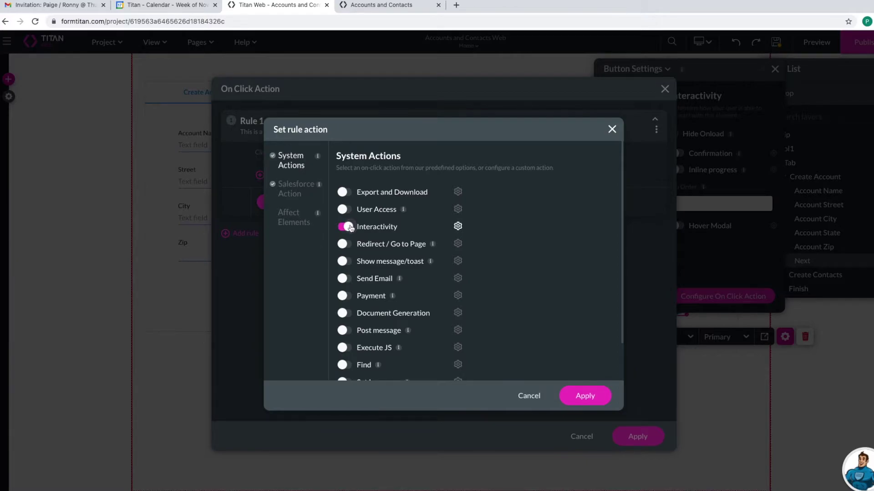
pyautogui.click(458, 227)
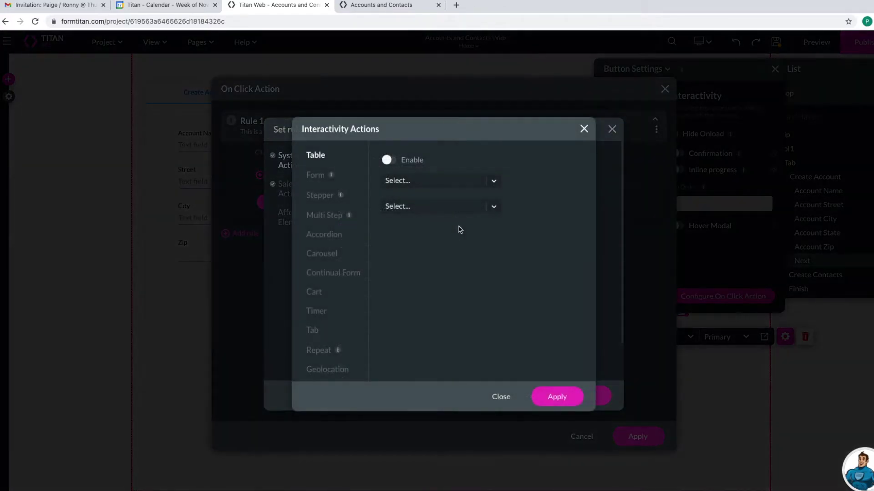
pyautogui.click(321, 331)
pyautogui.click(390, 160)
pyautogui.click(418, 194)
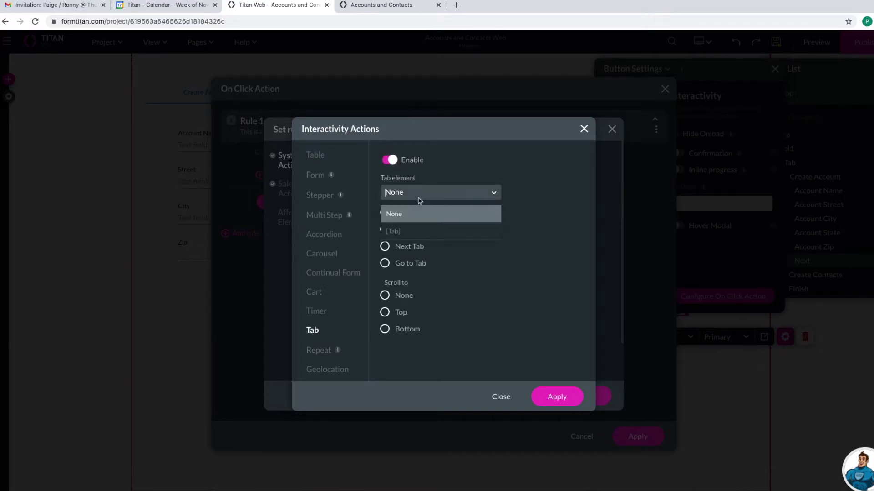
pyautogui.click(400, 232)
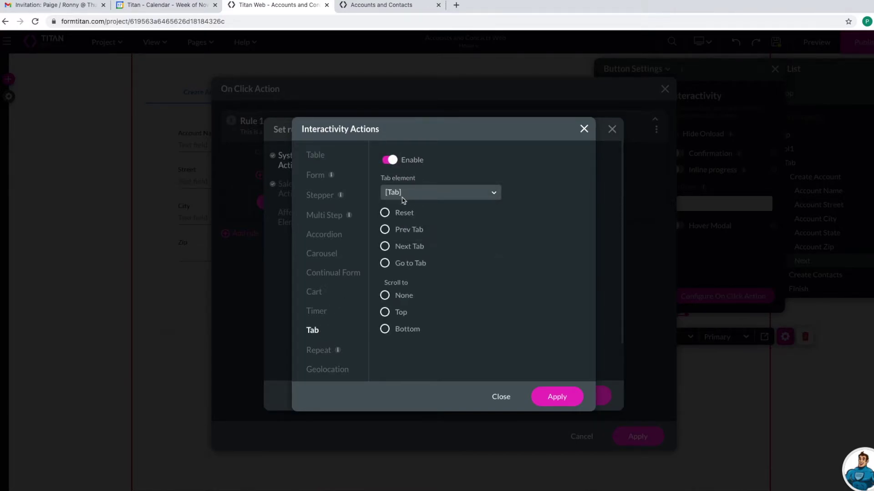
pyautogui.click(385, 246)
pyautogui.click(556, 396)
pyautogui.click(593, 392)
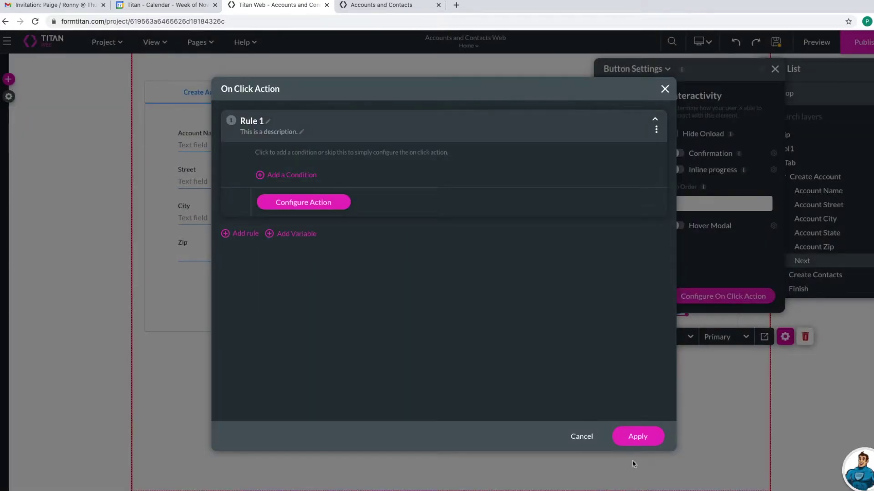
pyautogui.click(638, 436)
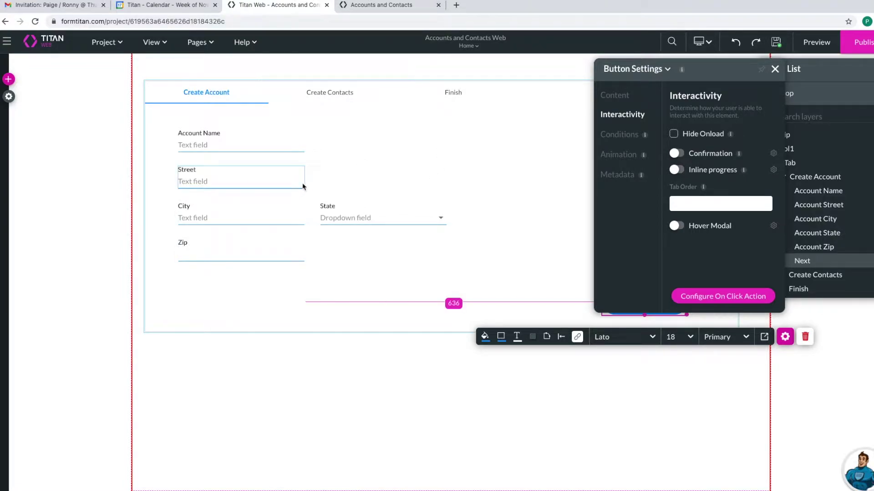
# - Open the Create Contacts tab of the tab container on the canvas
pyautogui.click(336, 95)
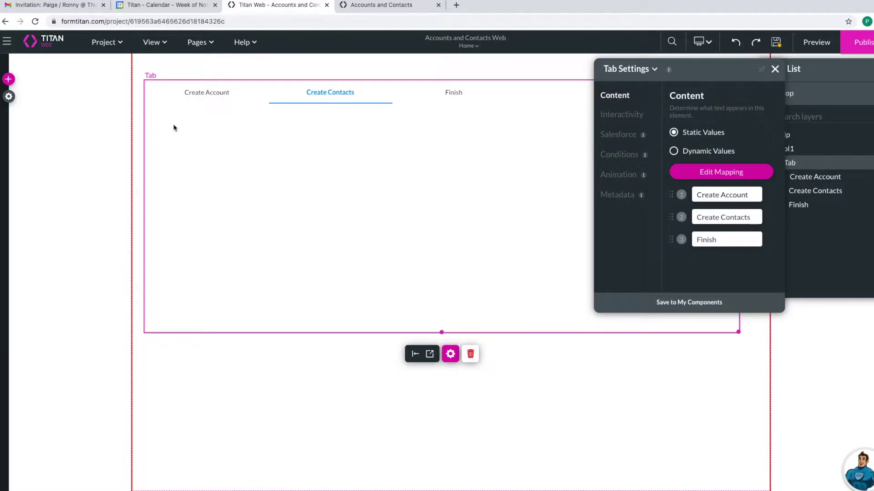
# - Add a Primary button to the Create Contacts tab labelled 'Add Contact'
pyautogui.click(9, 78)
pyautogui.click(17, 105)
pyautogui.moveTo(99, 98); pyautogui.dragTo(203, 136)
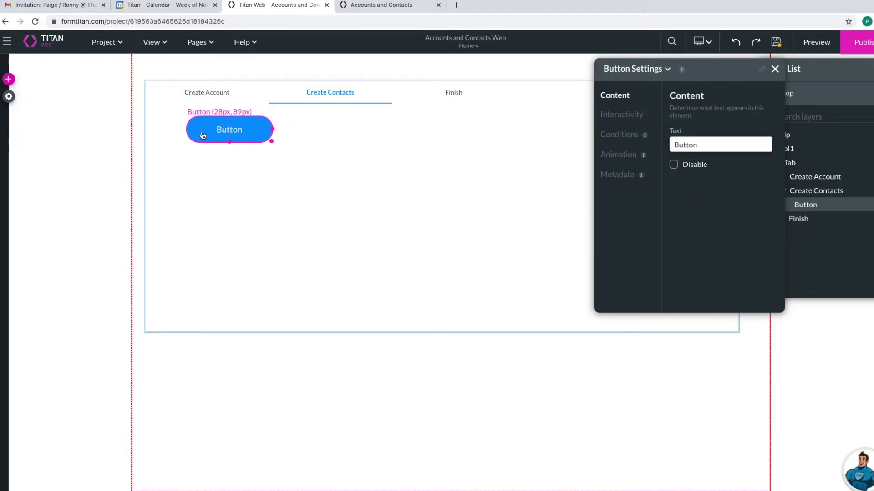
pyautogui.click(701, 144)
pyautogui.hotkey('ctrl', 'a')
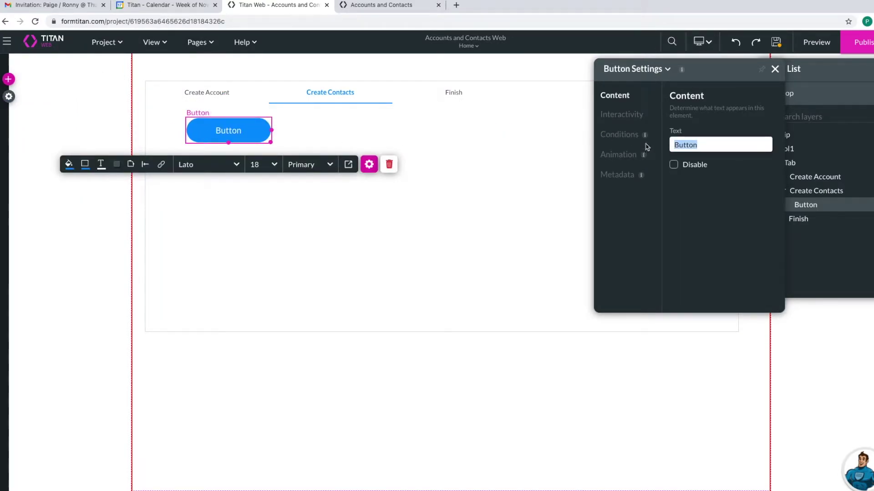
pyautogui.write('Add Conts')
pyautogui.press('BackSpace')
pyautogui.write('act')
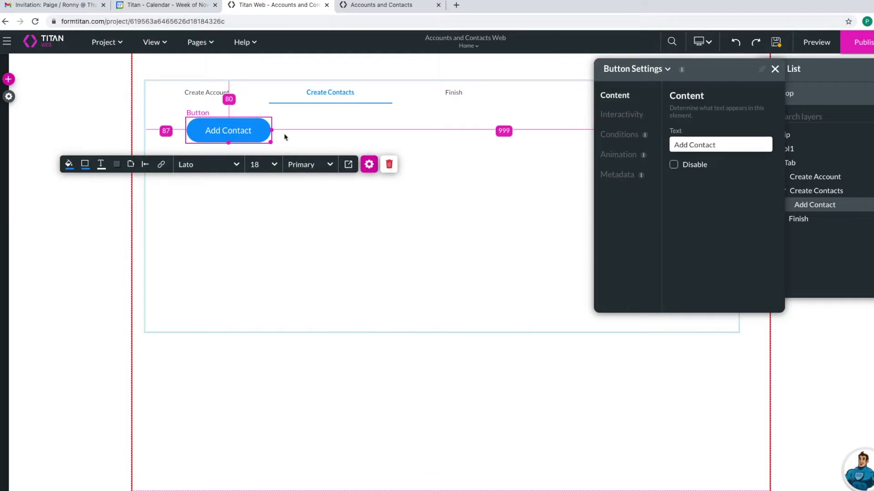
# - Widen the Add Contact button to 332px
pyautogui.moveTo(272, 130); pyautogui.dragTo(362, 131)
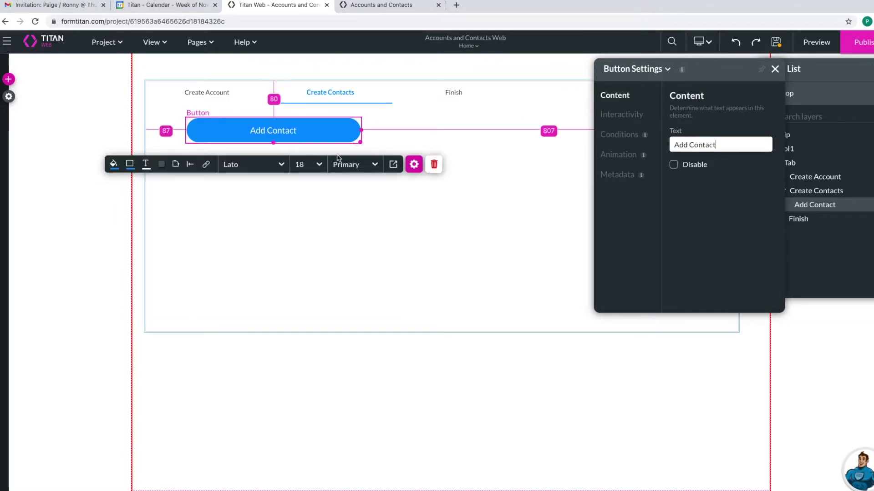
pyautogui.click(610, 118)
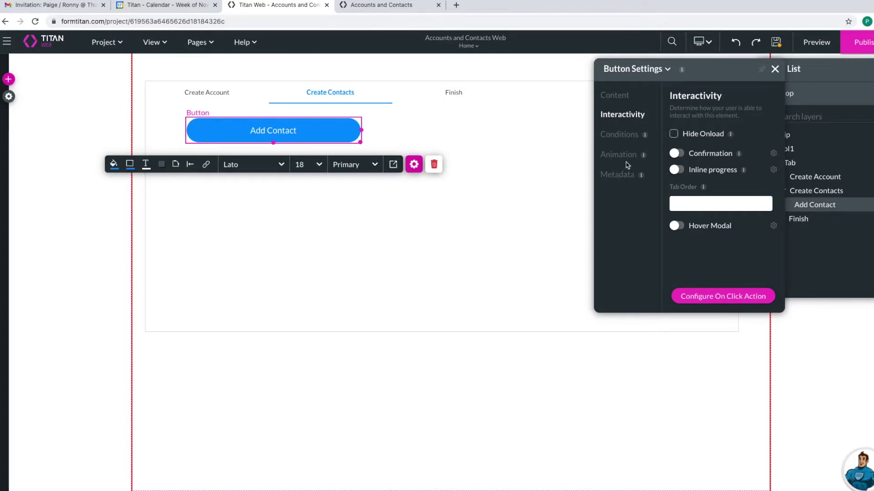
pyautogui.click(546, 183)
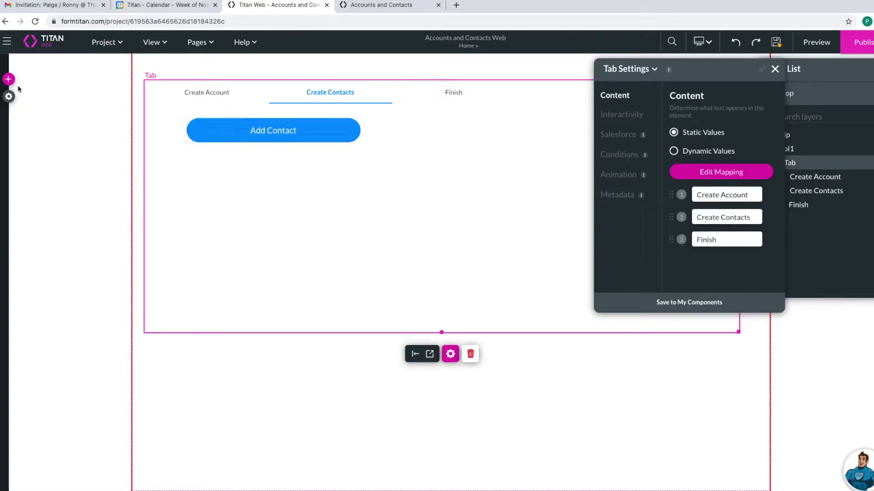
# - Open the project settings, check the Salesforce integration window, then open the elements panel
pyautogui.click(9, 96)
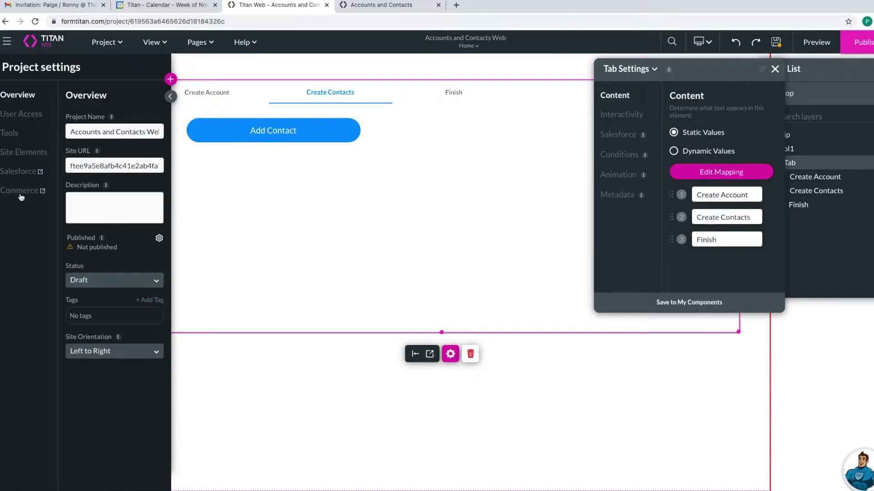
pyautogui.click(24, 177)
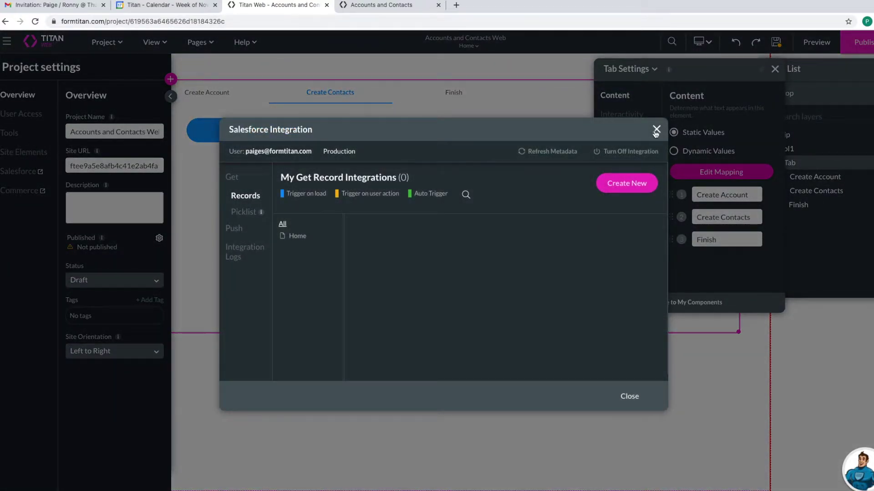
pyautogui.click(656, 132)
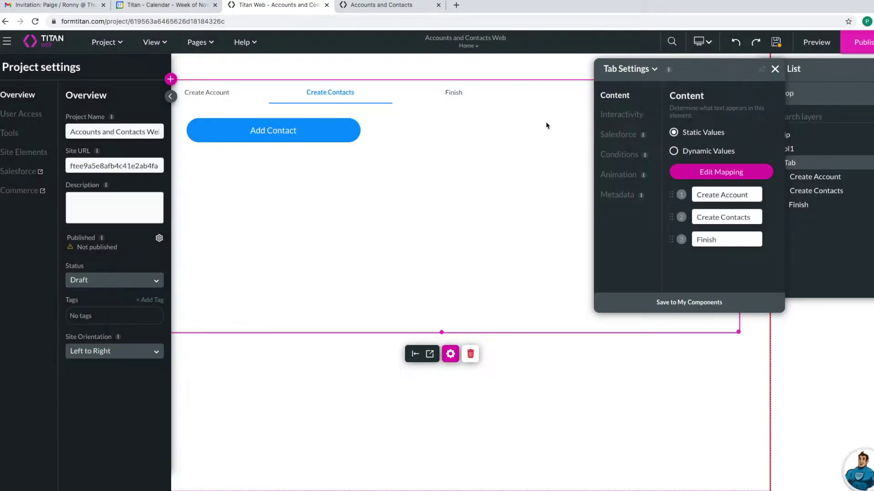
pyautogui.click(170, 79)
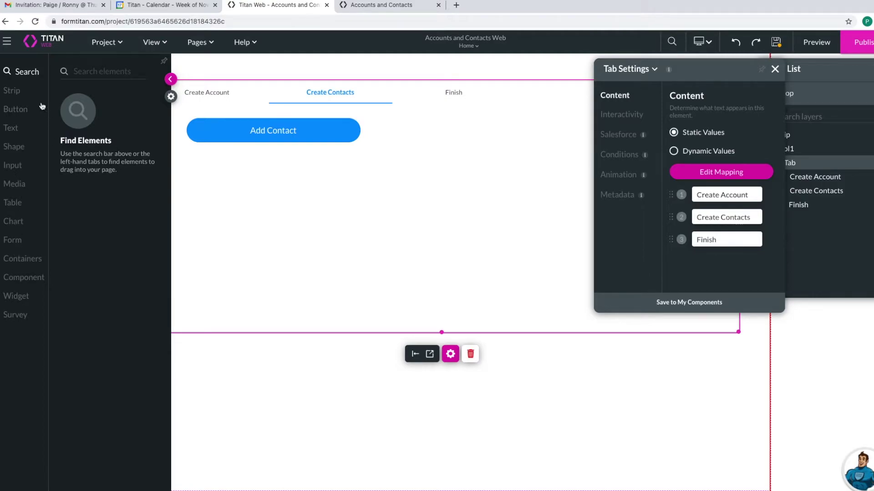
# - Add a new modal titled Create Modal from the Site Elements Drawers and Modals settings
pyautogui.click(172, 97)
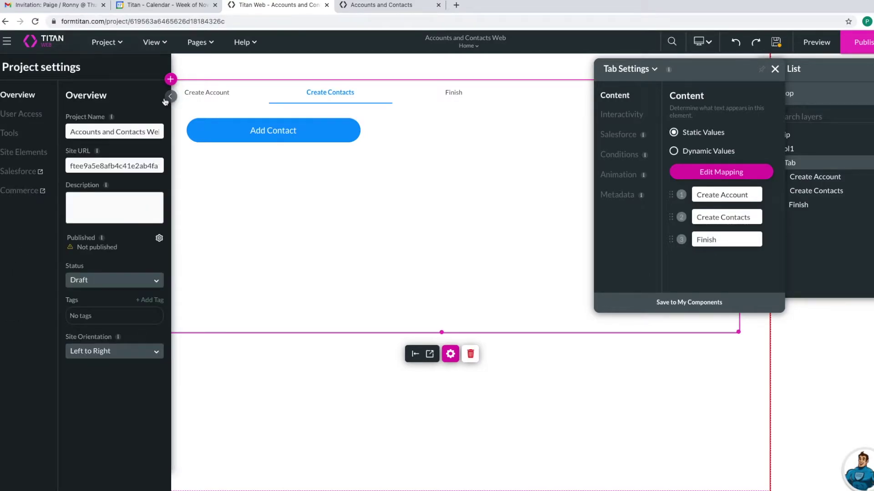
pyautogui.click(29, 155)
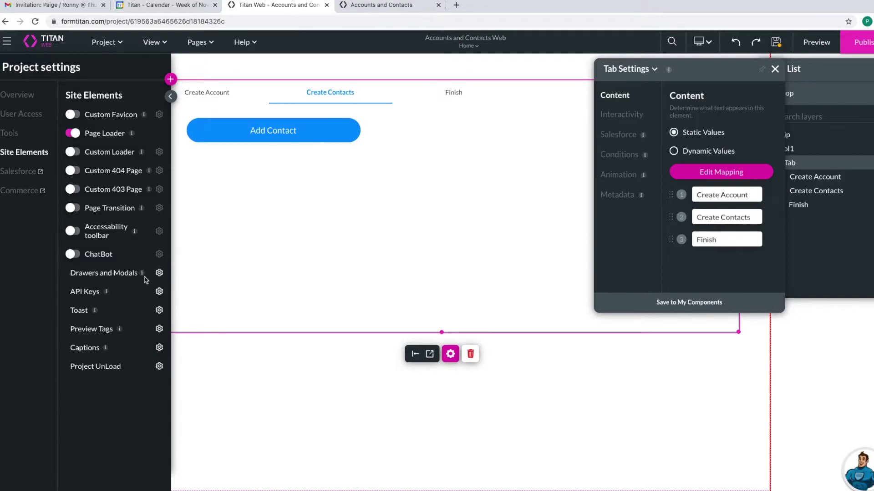
pyautogui.click(159, 273)
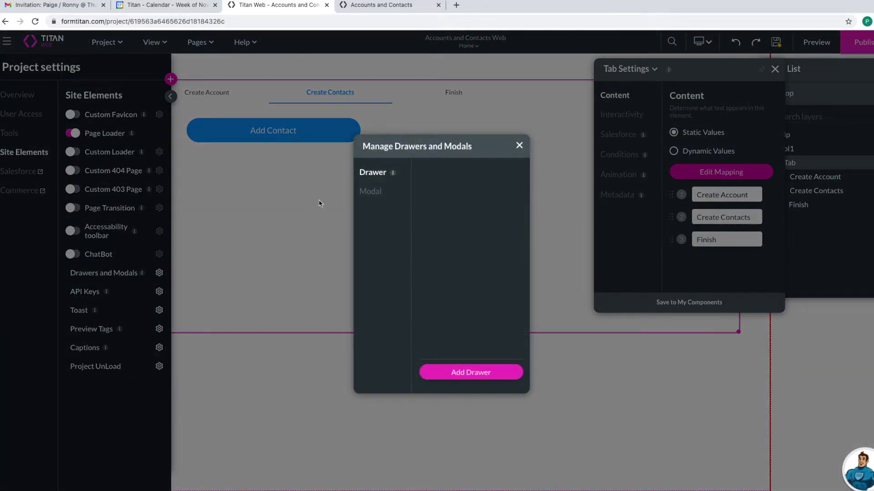
pyautogui.click(363, 191)
pyautogui.click(472, 379)
pyautogui.click(318, 273)
pyautogui.write('Create Modal')
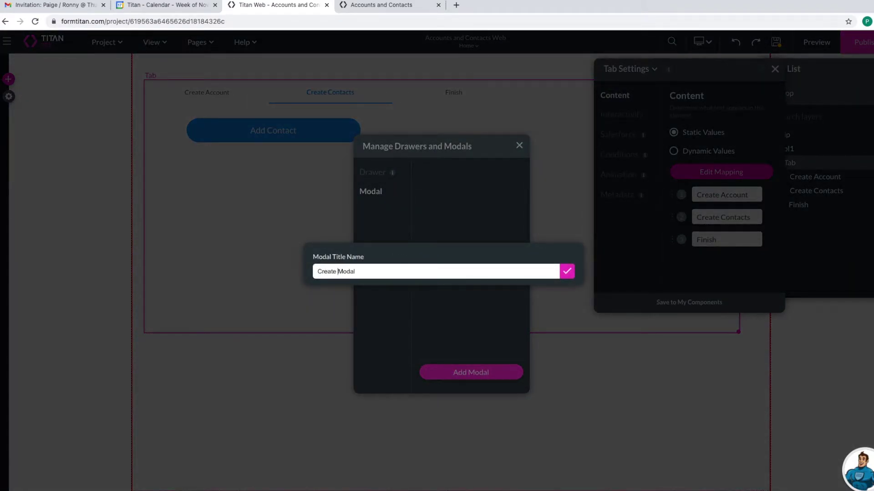
pyautogui.click(566, 271)
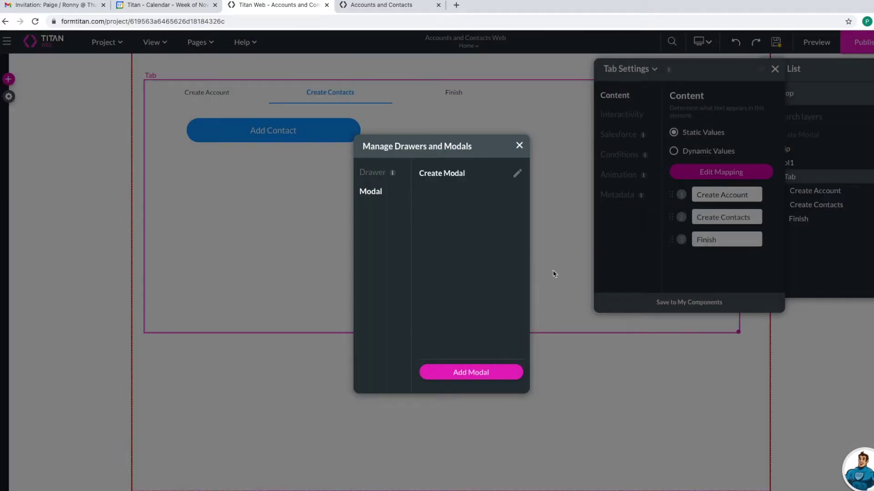
# - Reposition Create Modal on the page and enlarge it to about 697px wide
pyautogui.click(516, 175)
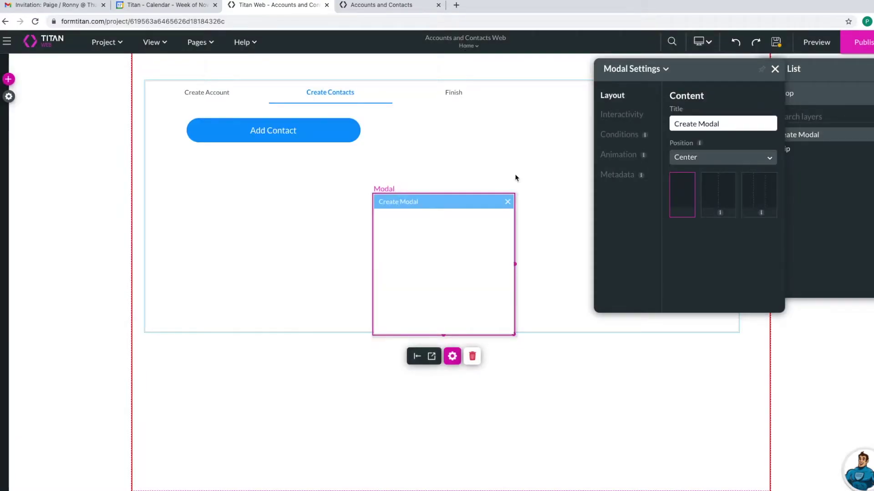
pyautogui.moveTo(460, 230)
pyautogui.mouseDown()
pyautogui.moveTo(380, 250)
pyautogui.moveTo(325, 234)
pyautogui.mouseUp()
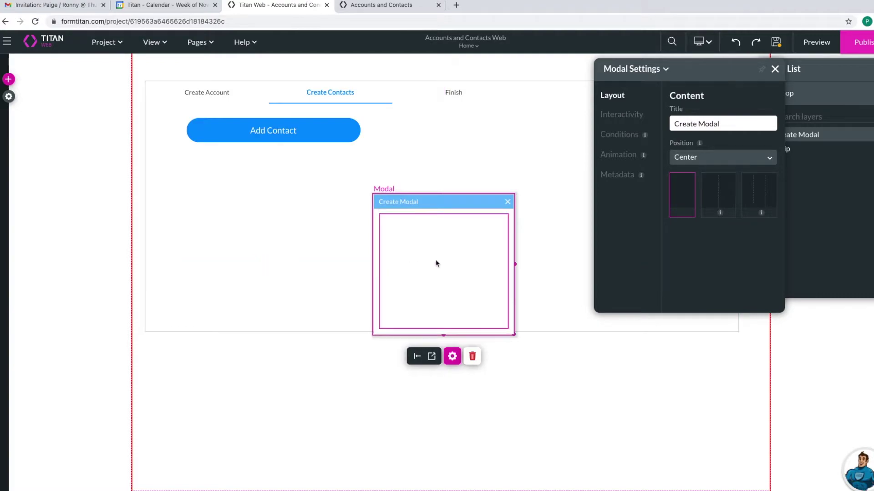
pyautogui.moveTo(514, 336); pyautogui.dragTo(708, 390)
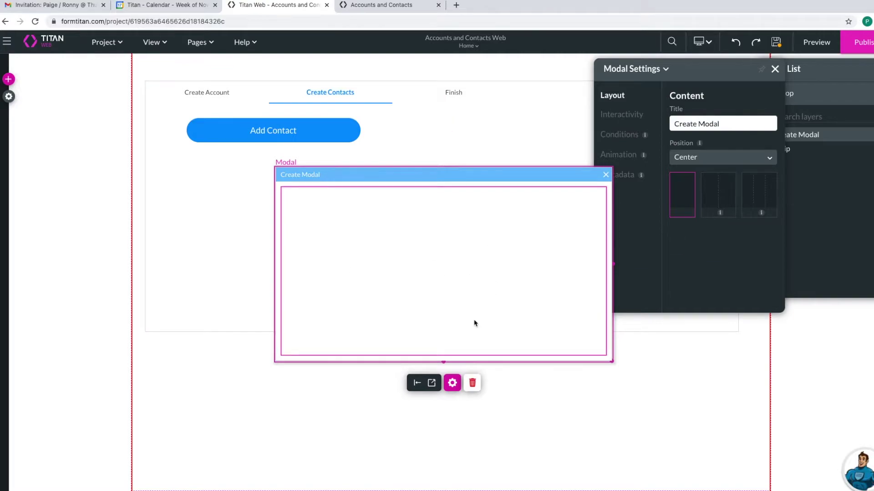
pyautogui.click(11, 97)
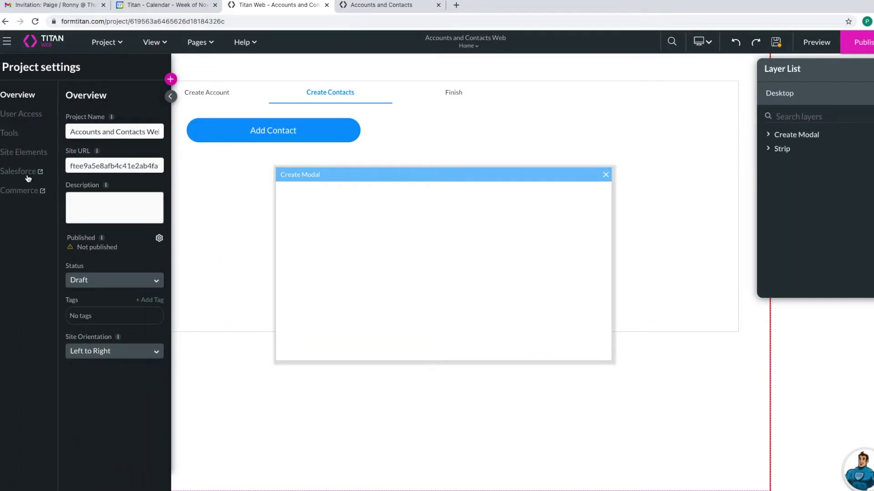
# - Check the Salesforce integration settings, then bring up the Containers list of page elements
pyautogui.click(27, 173)
pyautogui.click(653, 130)
pyautogui.click(26, 155)
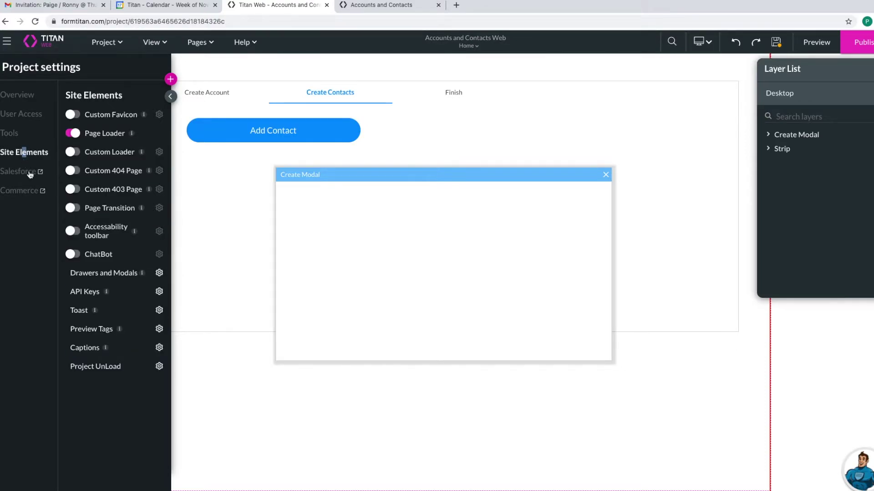
pyautogui.click(26, 172)
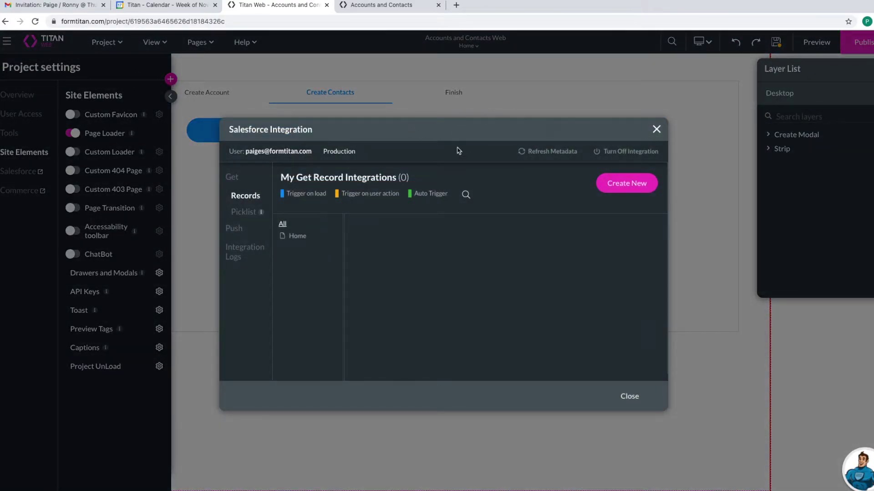
pyautogui.click(657, 130)
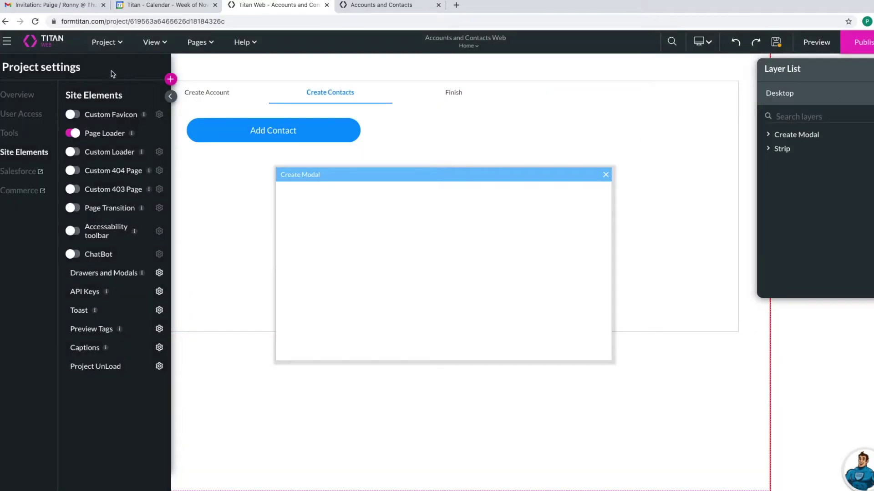
pyautogui.click(170, 79)
pyautogui.click(25, 263)
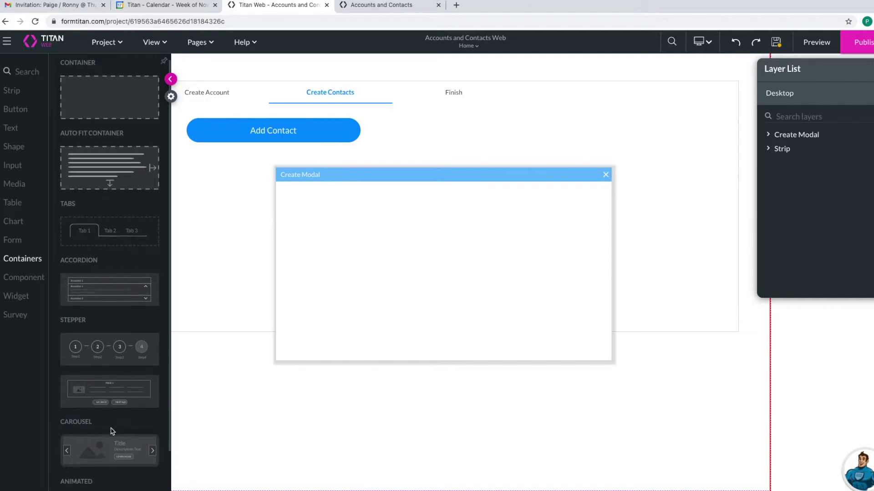
# - Add a carousel container to Create Modal and stretch it to fill the modal
pyautogui.moveTo(116, 451); pyautogui.dragTo(392, 283)
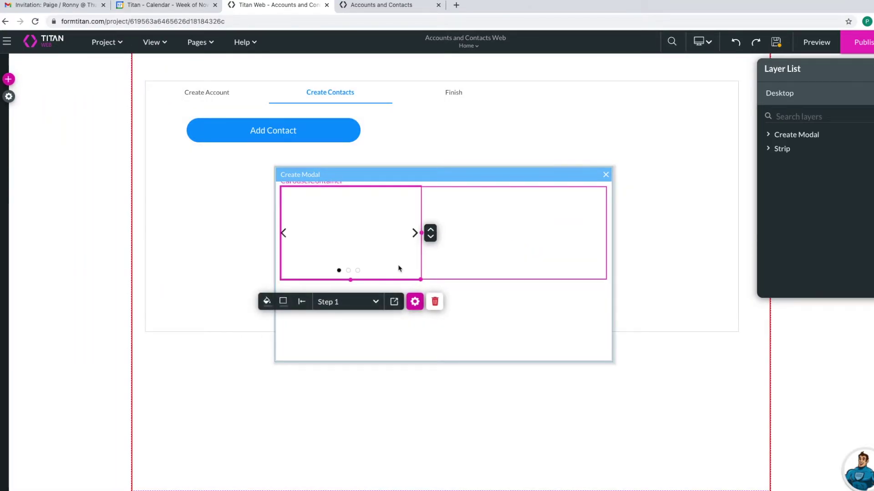
pyautogui.moveTo(420, 233); pyautogui.dragTo(602, 257)
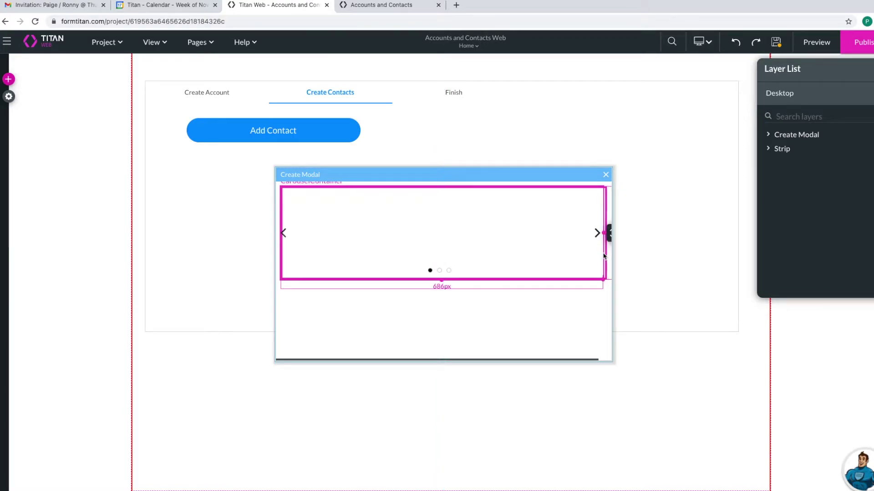
pyautogui.moveTo(443, 279); pyautogui.dragTo(442, 354)
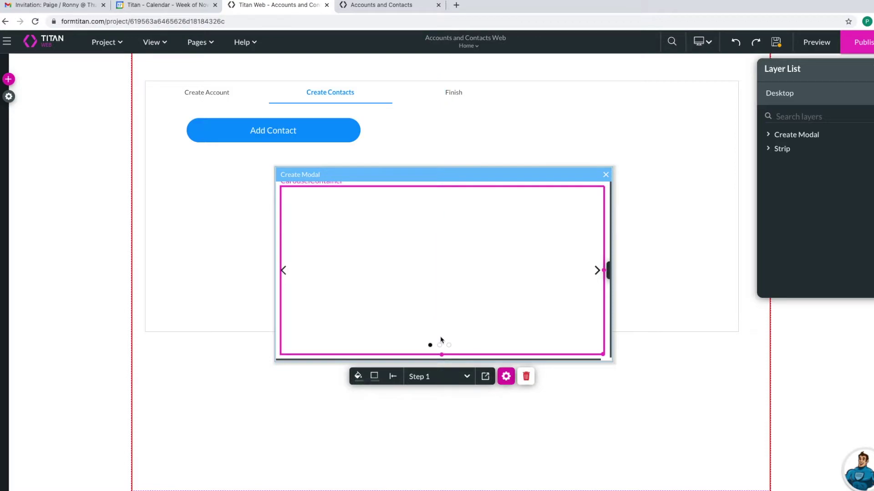
# - Rename carousel Step 1 to Add Contact and delete Steps 2 and 3
pyautogui.click(506, 377)
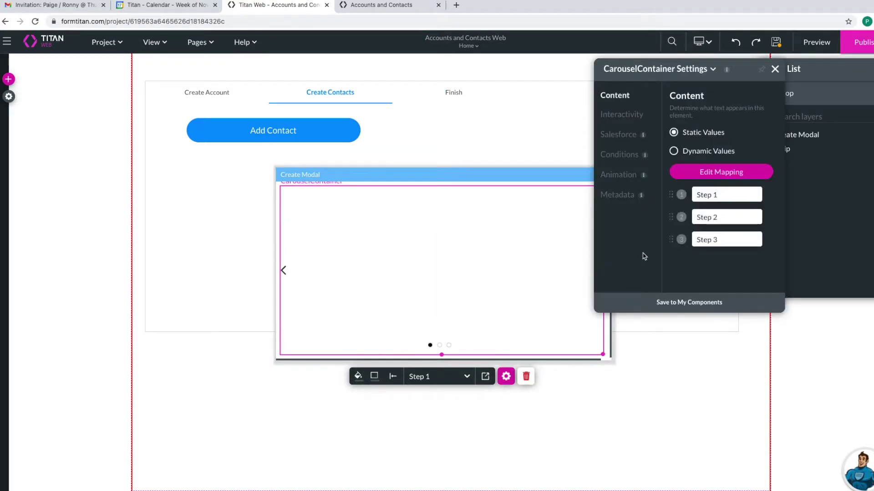
pyautogui.click(724, 171)
pyautogui.moveTo(398, 161); pyautogui.dragTo(322, 160)
pyautogui.write('Add Contact')
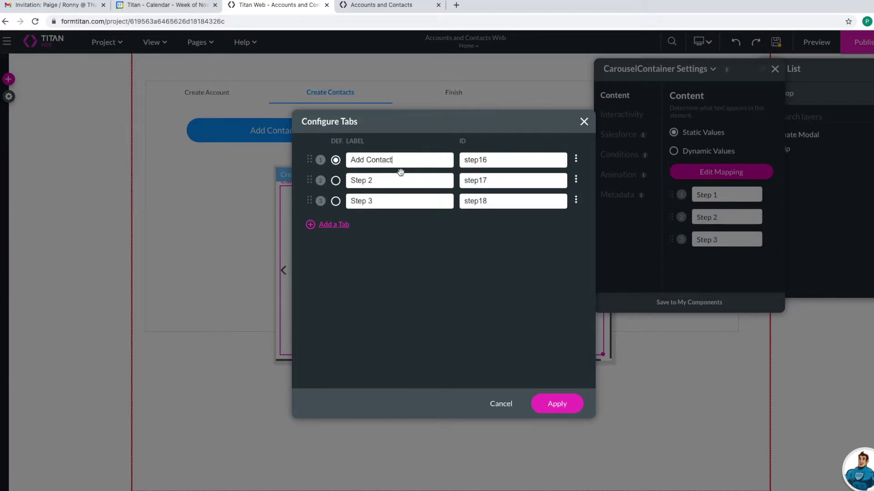
pyautogui.click(576, 181)
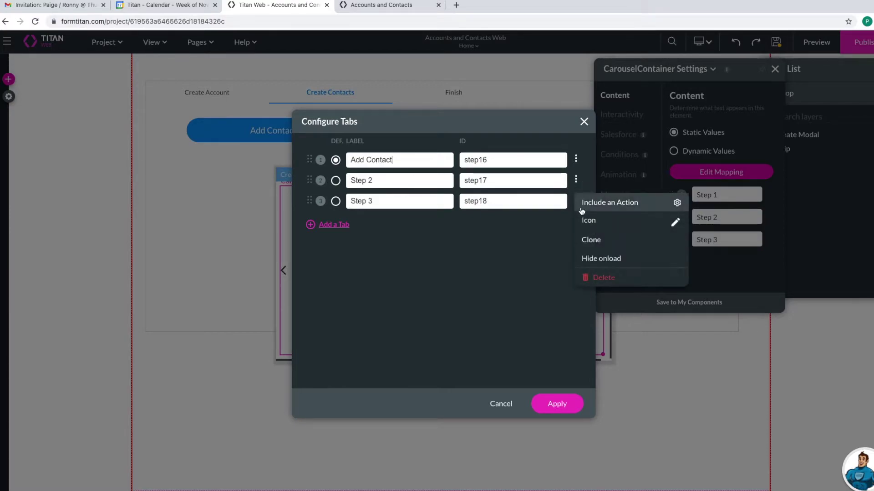
pyautogui.click(592, 275)
pyautogui.click(577, 182)
pyautogui.click(587, 274)
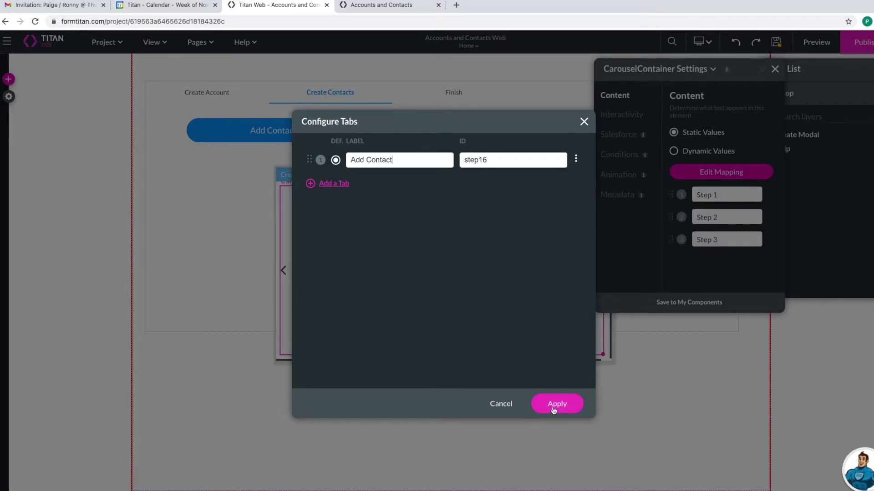
pyautogui.click(554, 408)
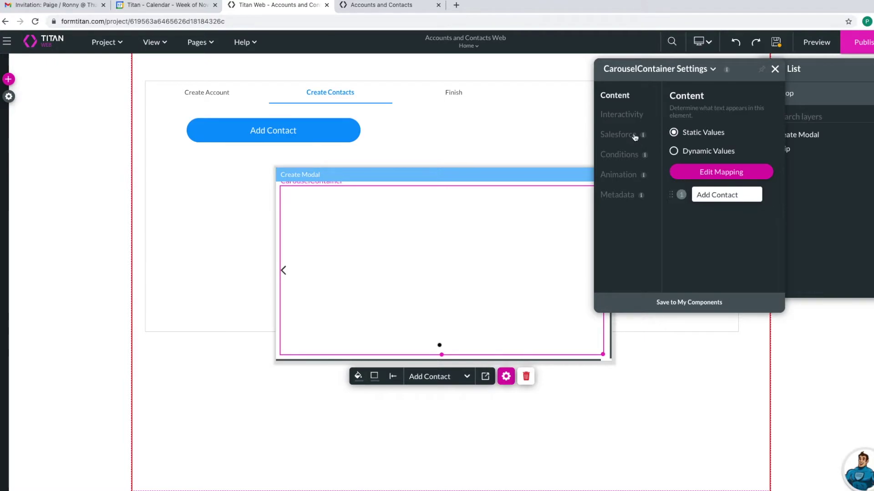
# - Turn off the carousel's Allow arrows option
pyautogui.click(621, 115)
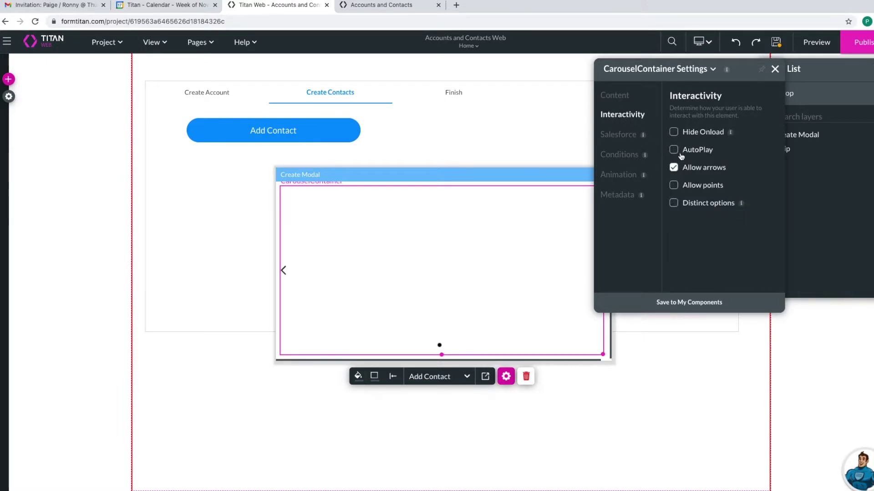
pyautogui.click(674, 168)
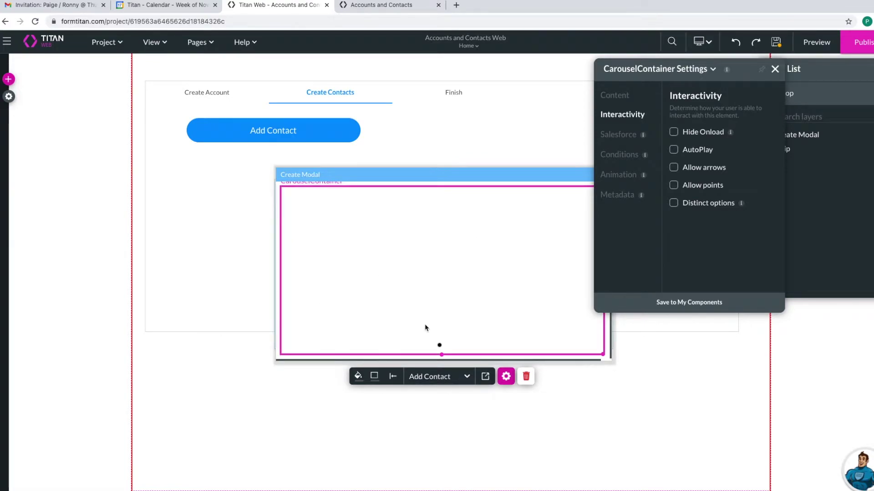
pyautogui.click(774, 69)
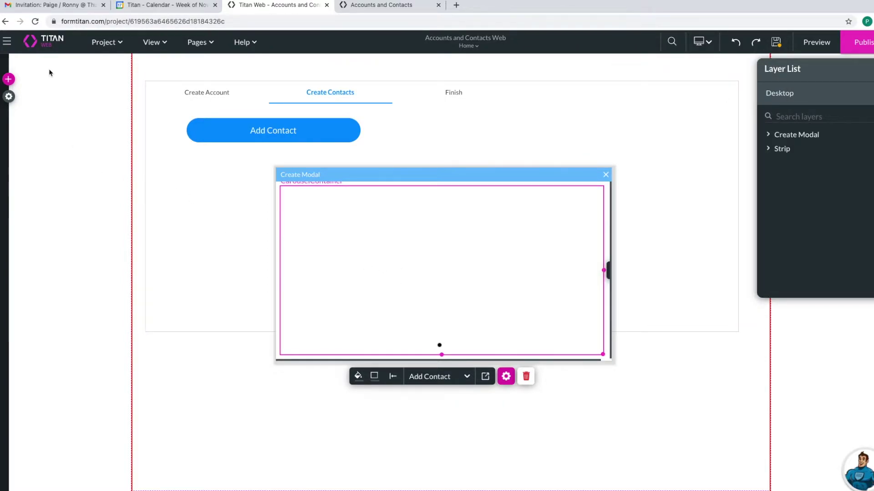
pyautogui.click(9, 79)
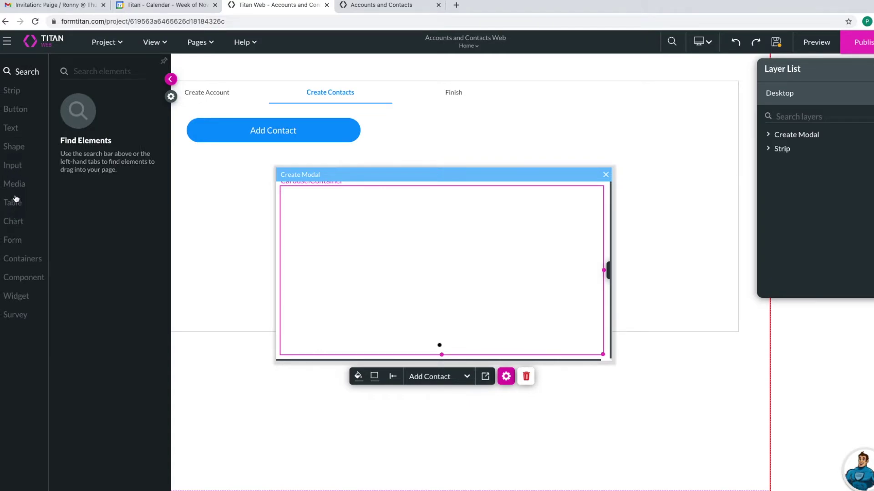
# - Place a text field in the modal labelled First Name
pyautogui.click(30, 171)
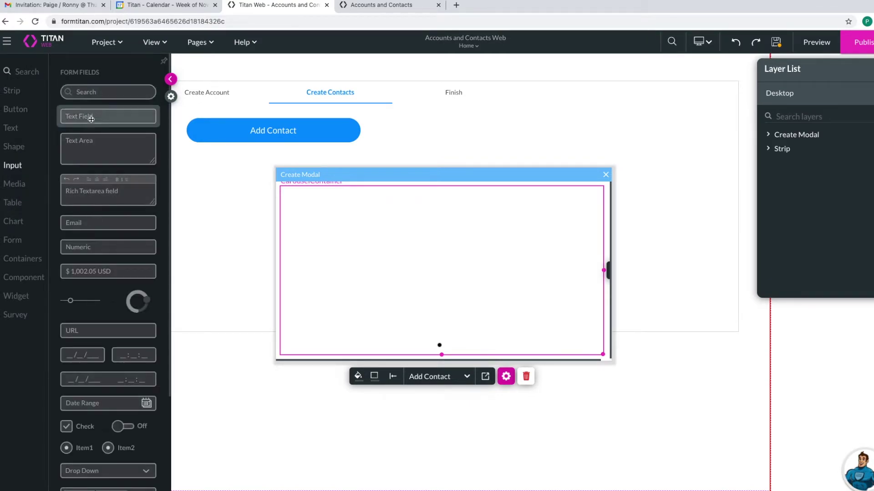
pyautogui.moveTo(91, 117)
pyautogui.mouseDown()
pyautogui.moveTo(350, 240)
pyautogui.moveTo(335, 221)
pyautogui.mouseUp()
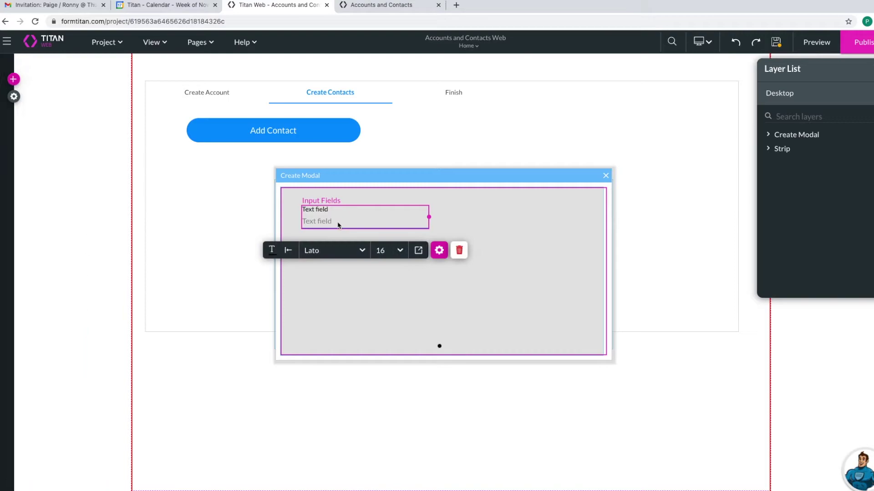
pyautogui.click(439, 251)
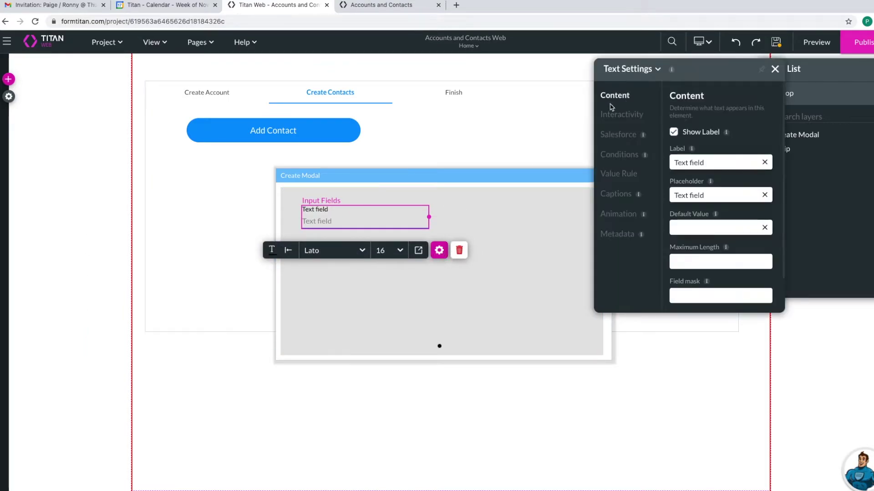
pyautogui.click(764, 163)
pyautogui.write('First Name')
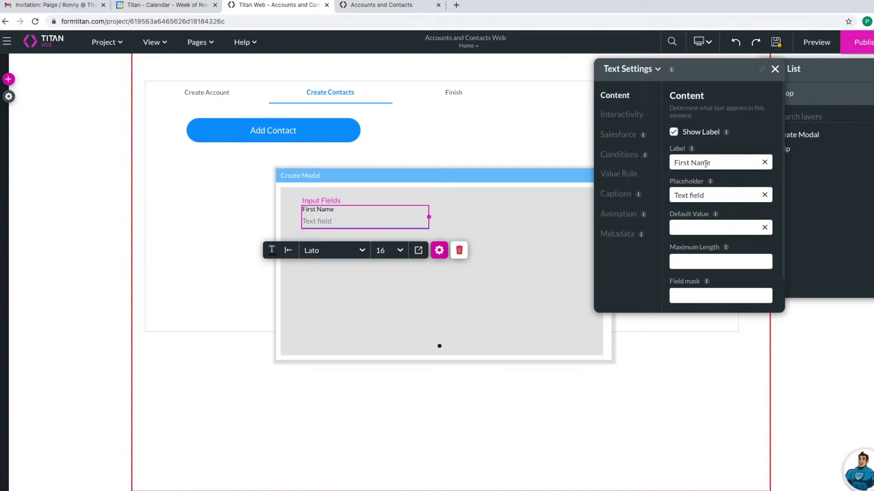
pyautogui.click(519, 227)
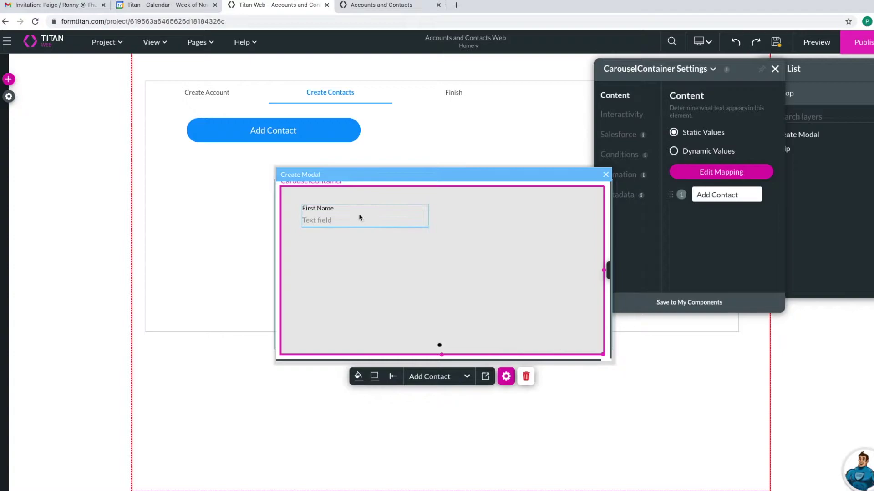
# - Add a second text field labelled Last Name beside First Name
pyautogui.click(8, 79)
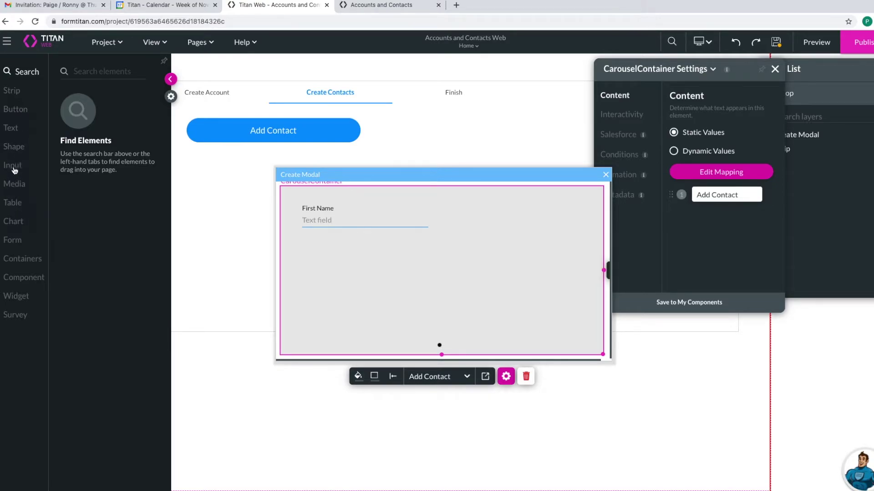
pyautogui.click(40, 175)
pyautogui.moveTo(107, 116); pyautogui.dragTo(476, 220)
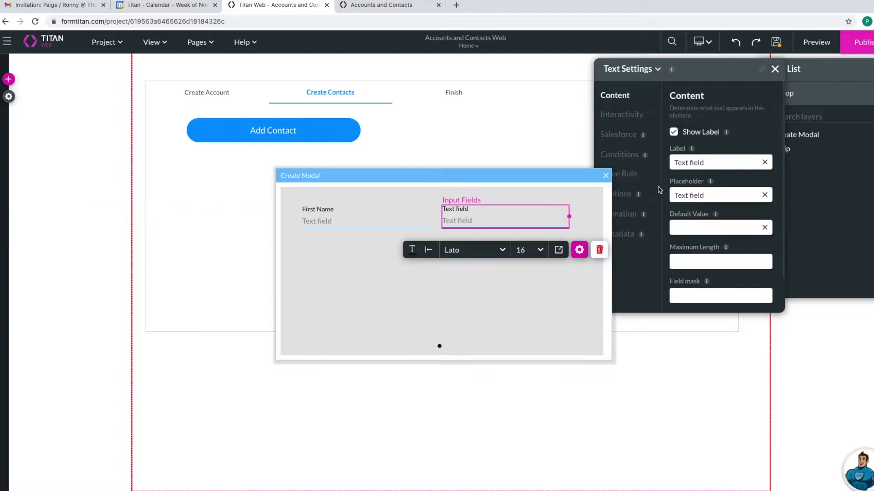
pyautogui.click(764, 162)
pyautogui.write('Last Name')
# - Tag the Last Name field Contact Last Name and review First Name's metadata
pyautogui.click(627, 234)
pyautogui.click(694, 237)
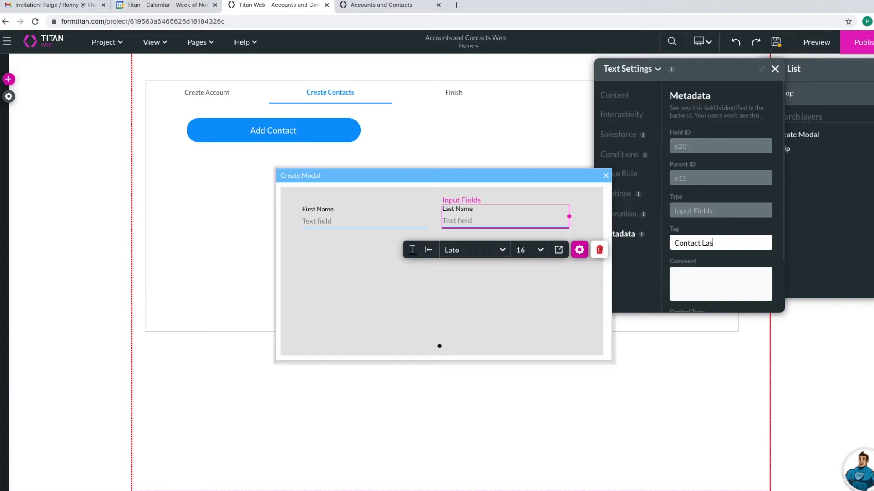
pyautogui.write('Contact Last Name')
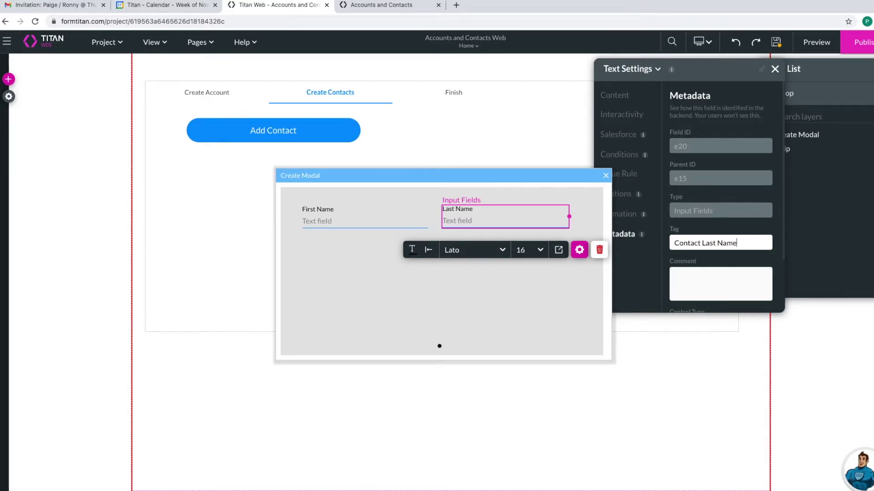
pyautogui.click(370, 217)
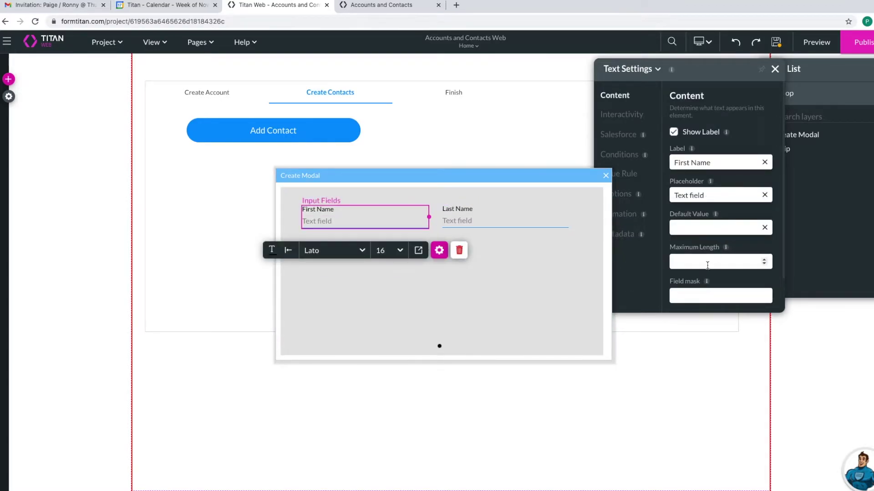
pyautogui.click(626, 236)
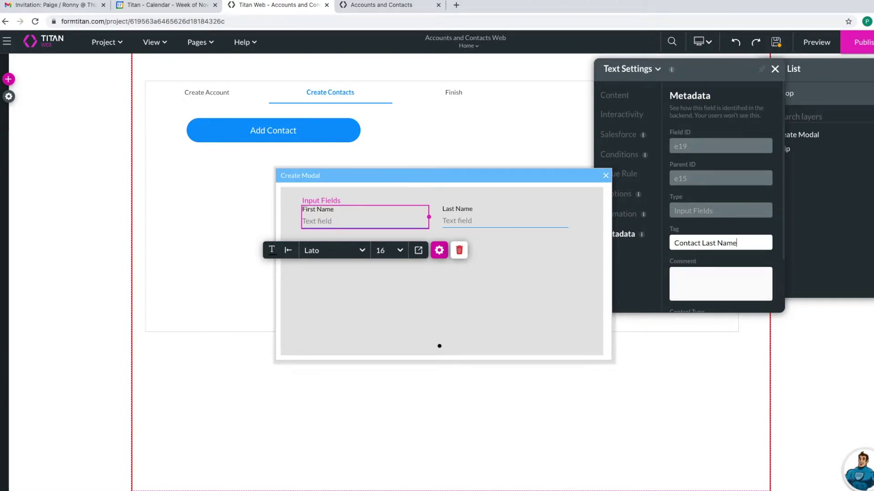
pyautogui.click(485, 271)
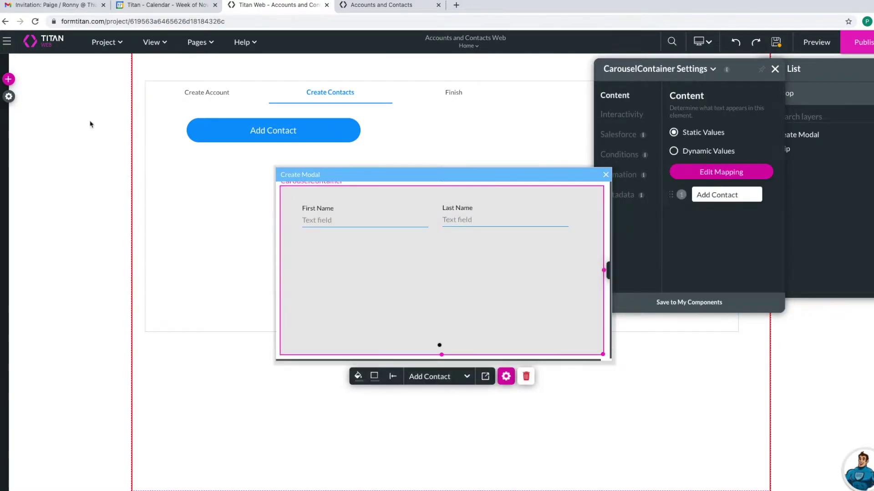
# - Place a date field below First Name labelled Birthdate
pyautogui.click(8, 79)
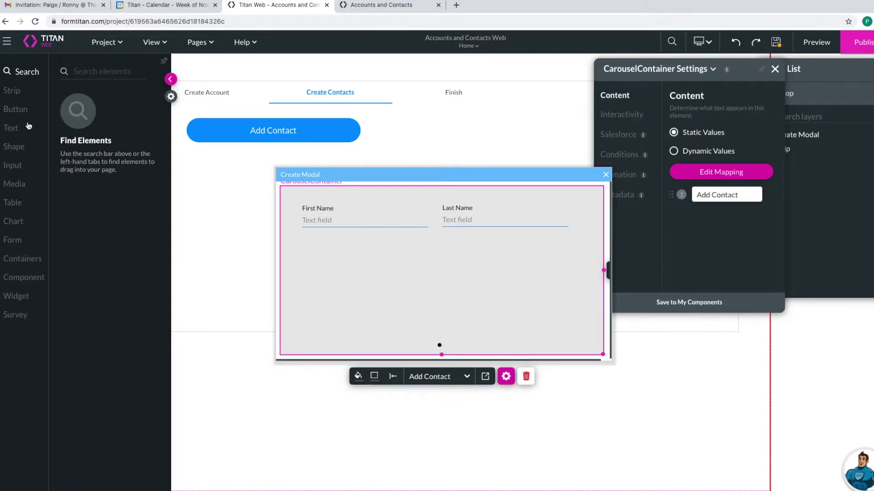
pyautogui.click(11, 111)
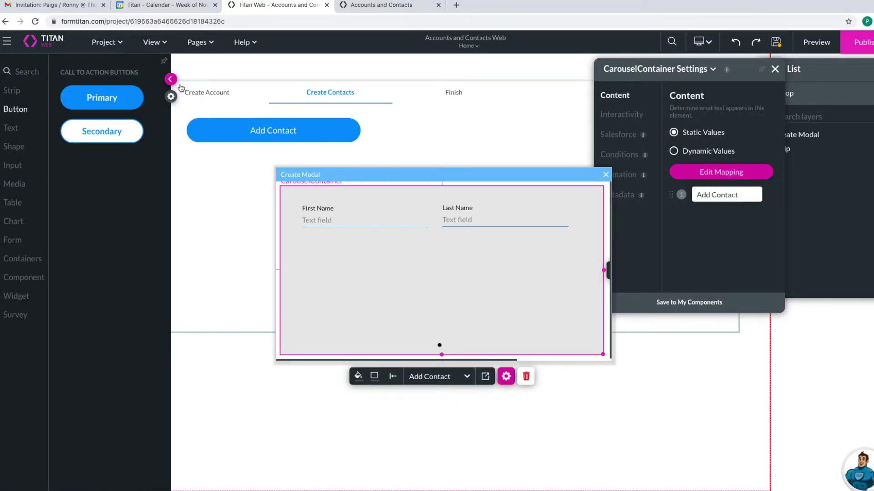
pyautogui.click(19, 168)
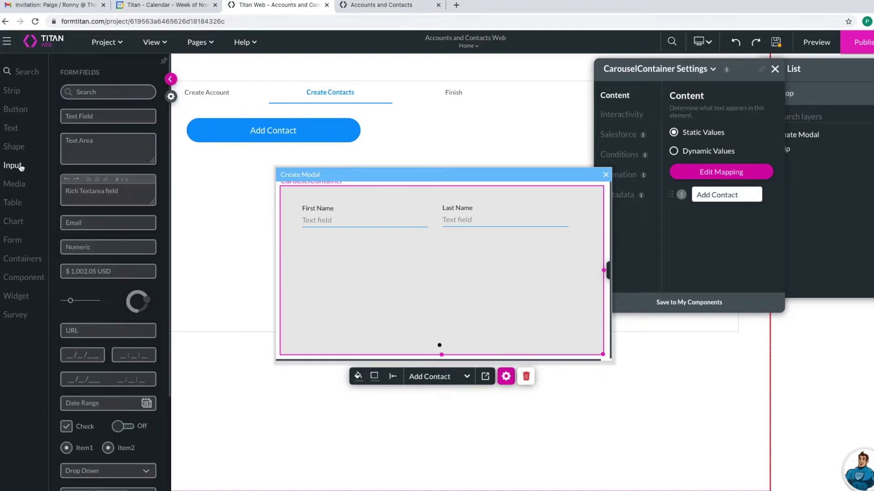
pyautogui.moveTo(93, 353); pyautogui.dragTo(351, 260)
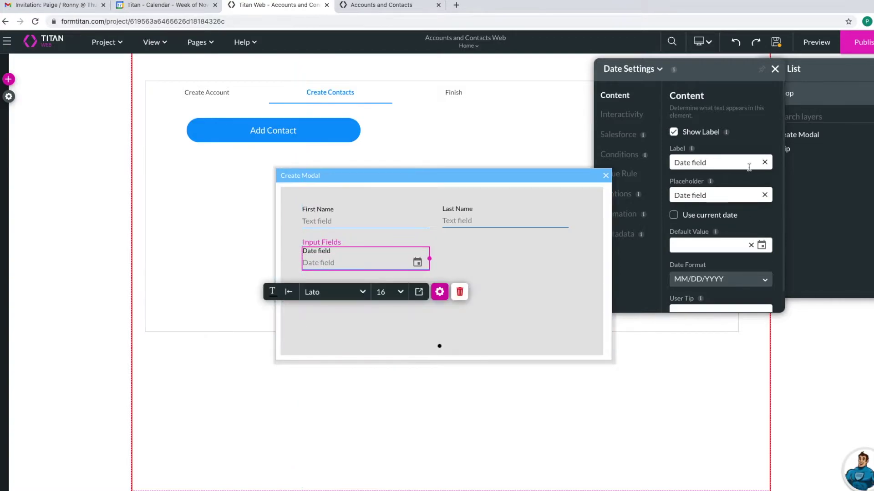
pyautogui.click(764, 162)
pyautogui.write('Birthday')
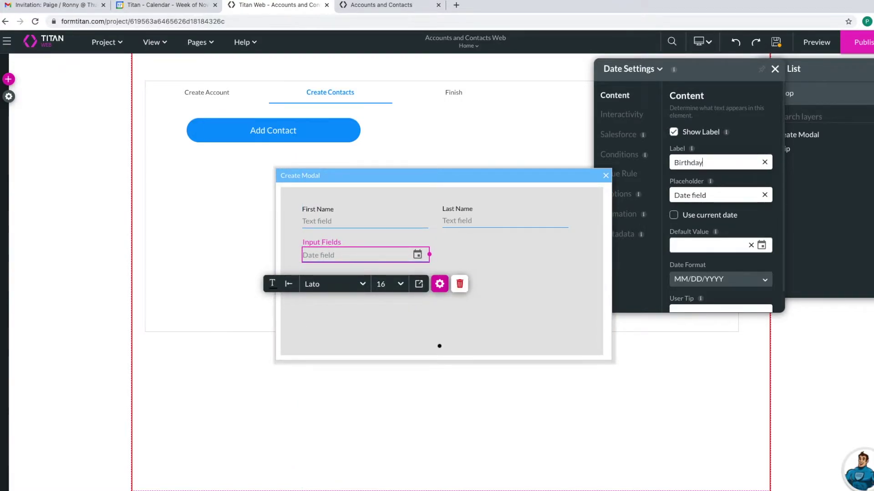
pyautogui.press('BackSpace')
pyautogui.write('te')
# - Set the date field's metadata tag to Contact Birthdate
pyautogui.click(624, 234)
pyautogui.click(704, 242)
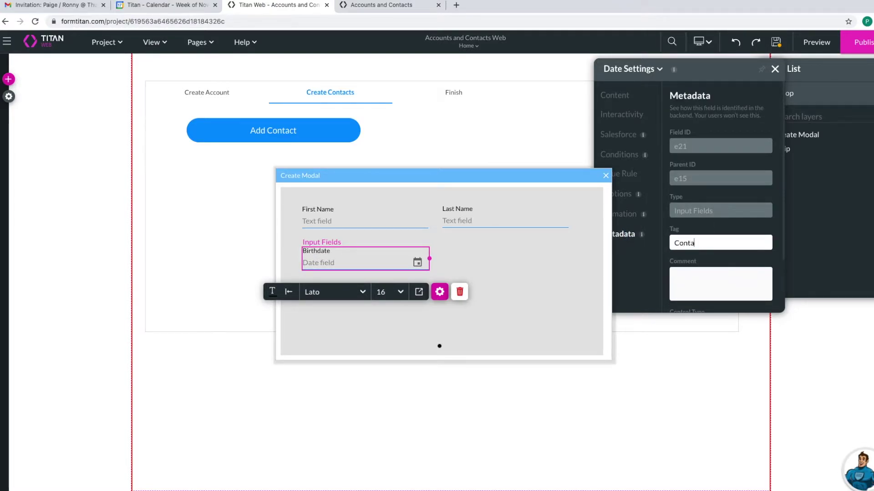
pyautogui.write('Contact Birthdate')
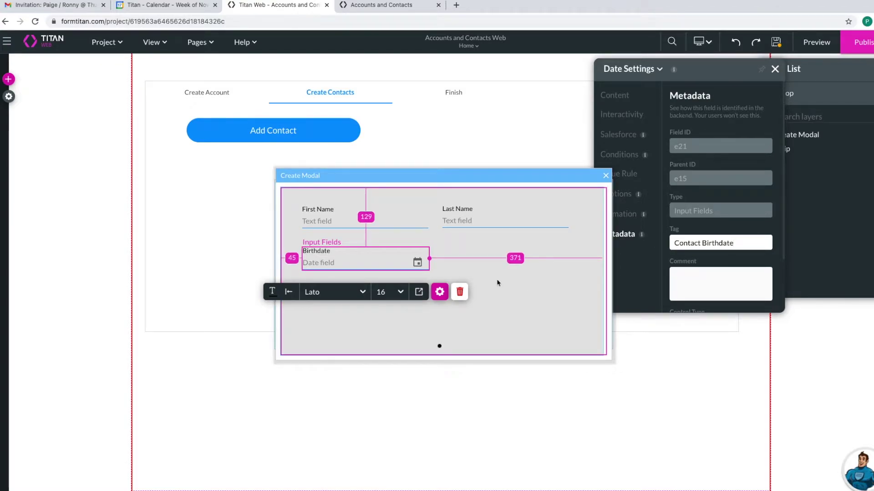
pyautogui.click(505, 230)
pyautogui.click(8, 79)
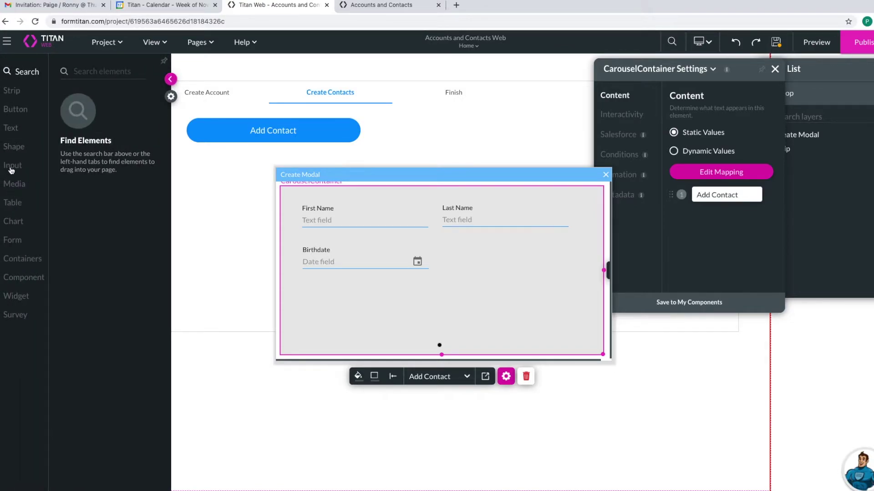
# - Place an Email field below Birthdate, labelled Email and tagged Contact Email
pyautogui.click(13, 165)
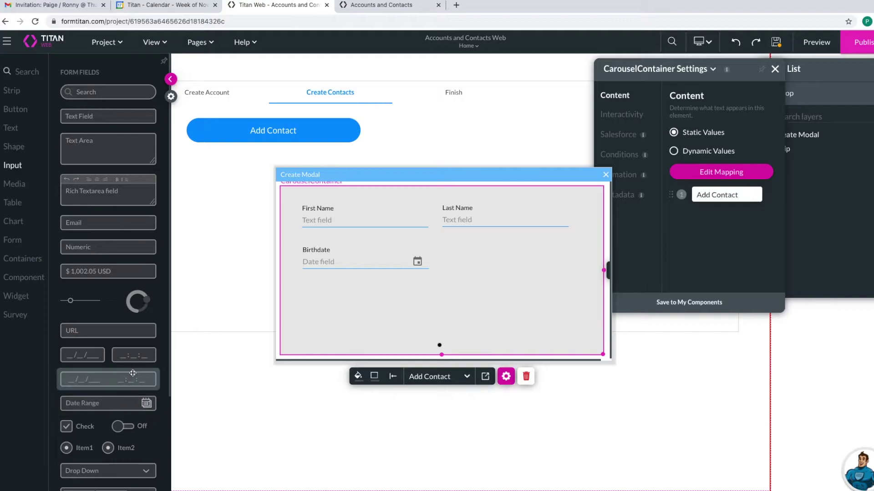
pyautogui.moveTo(103, 228); pyautogui.dragTo(340, 299)
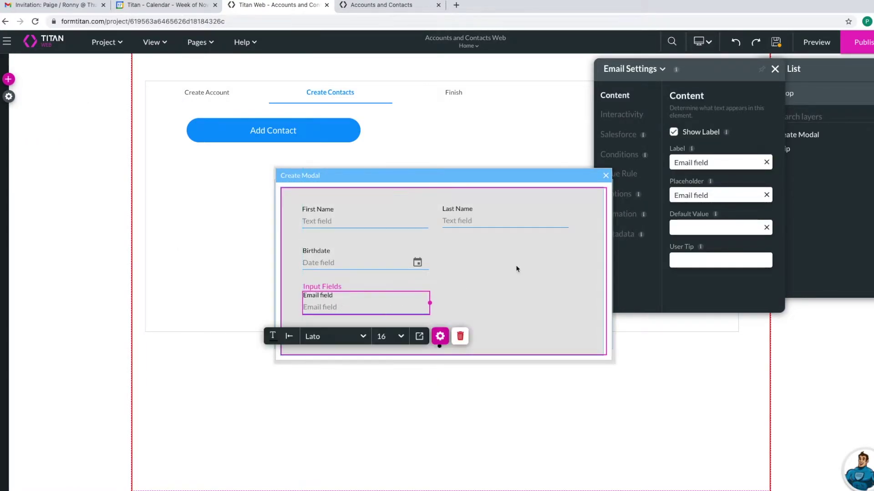
pyautogui.click(766, 162)
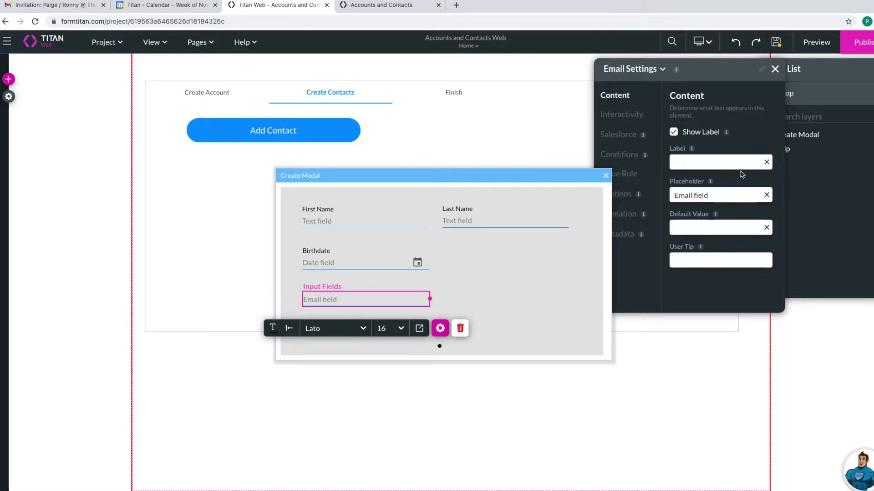
pyautogui.write('Email')
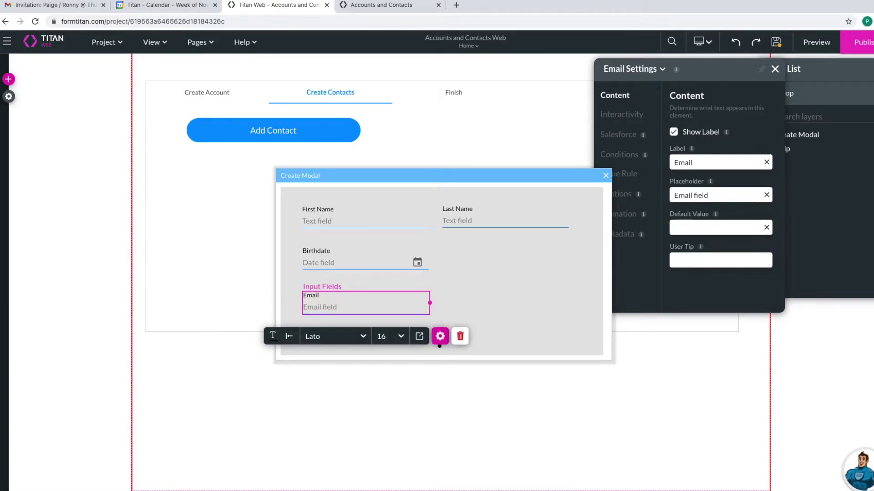
pyautogui.click(623, 194)
pyautogui.click(623, 233)
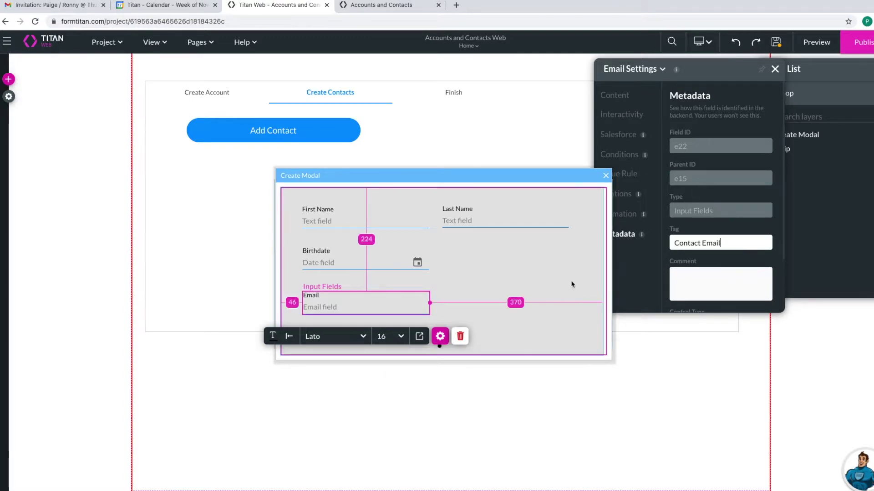
# - Select the Email, Birthdate and First Name fields together
pyautogui.click(517, 267)
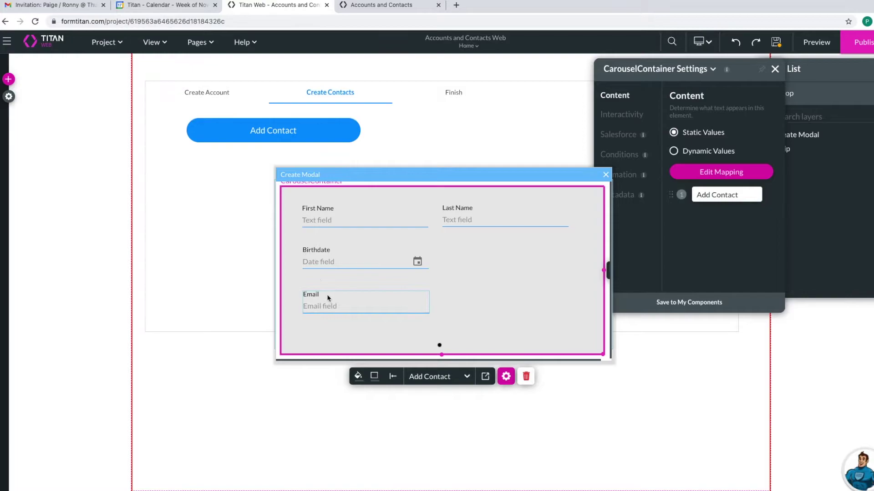
pyautogui.click(358, 299)
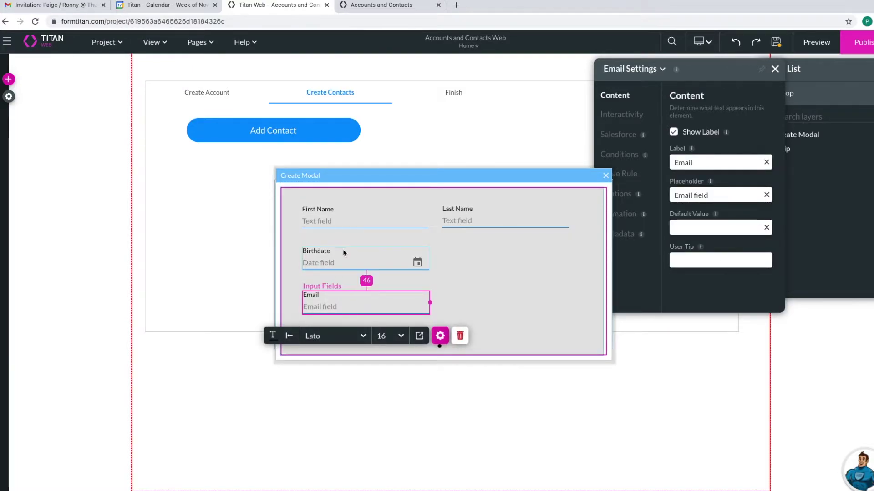
pyautogui.keyDown('shift'); pyautogui.click(343, 254); pyautogui.keyUp('shift')
pyautogui.keyDown('shift'); pyautogui.click(350, 223); pyautogui.keyUp('shift')
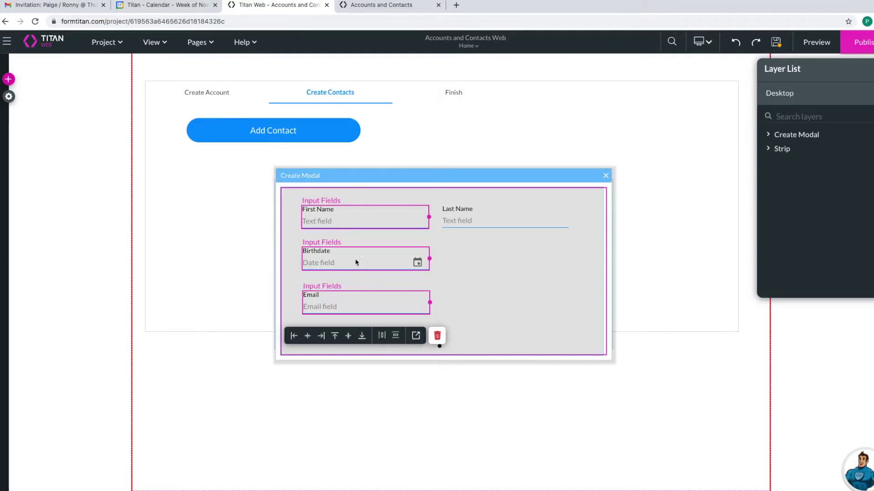
# - Distribute First Name, Birthdate and Email vertically with spacing 30
pyautogui.click(396, 336)
pyautogui.write('30')
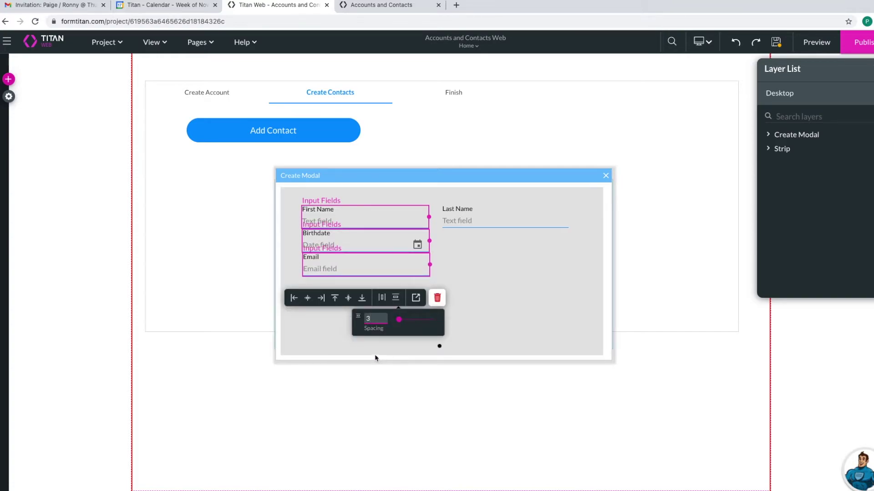
pyautogui.click(461, 277)
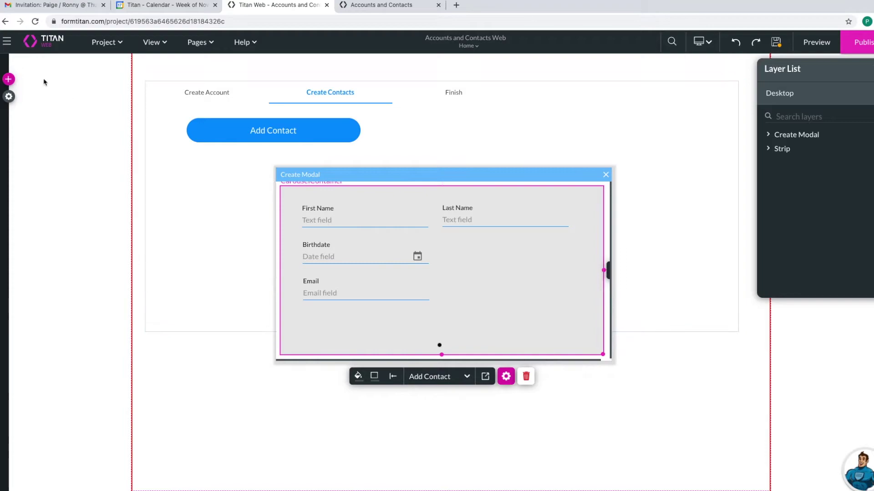
pyautogui.click(9, 79)
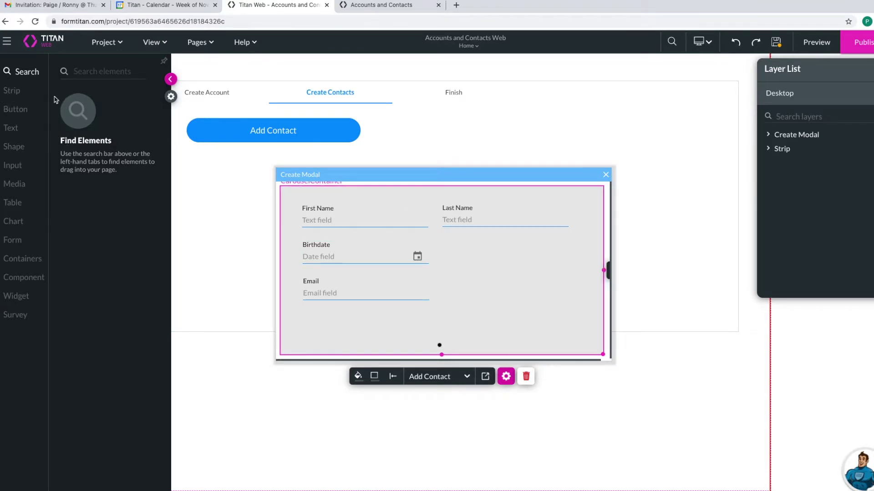
# - Drag a primary button into the modal, then delete it after it lands misplaced
pyautogui.click(15, 110)
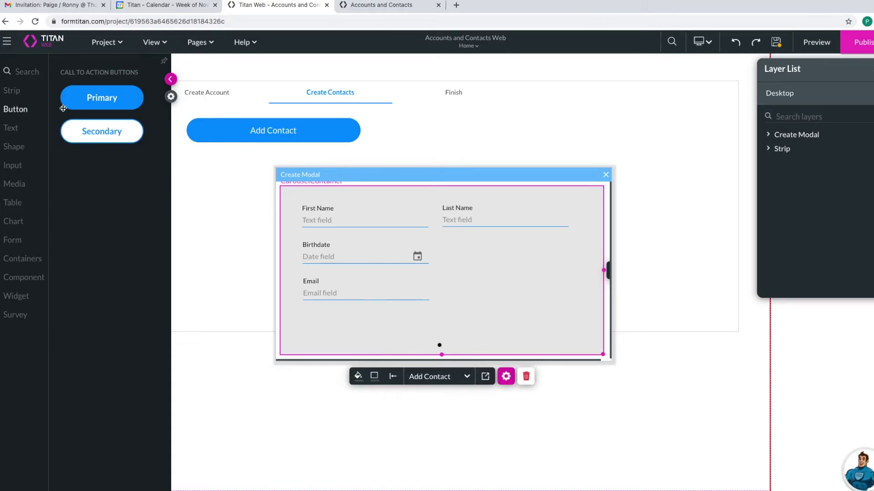
pyautogui.moveTo(76, 103); pyautogui.dragTo(405, 343)
pyautogui.moveTo(322, 358); pyautogui.dragTo(443, 332)
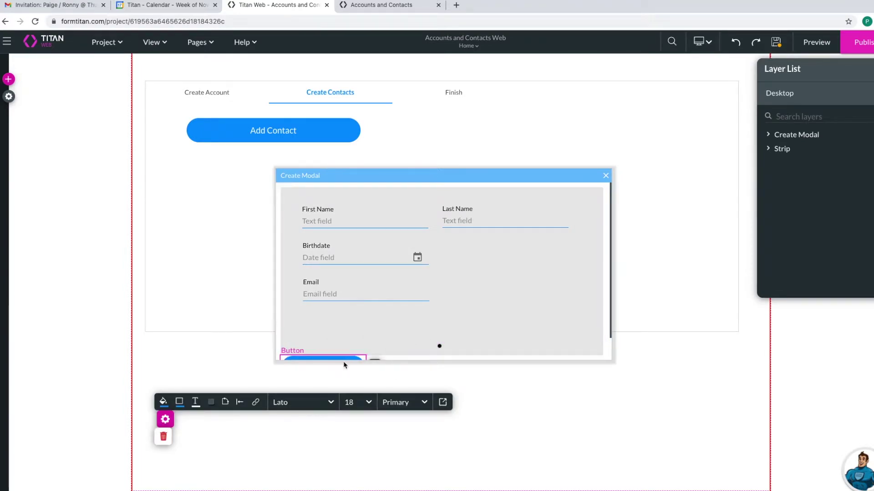
pyautogui.moveTo(346, 360); pyautogui.dragTo(535, 302)
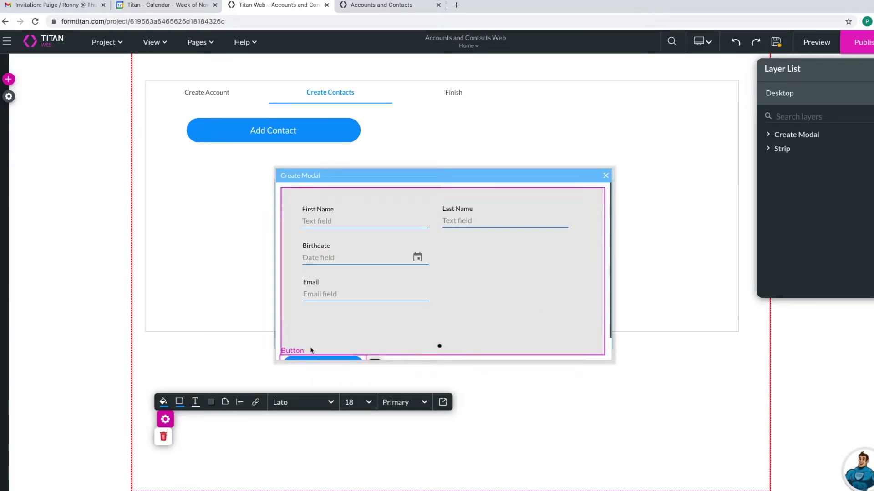
pyautogui.moveTo(337, 335); pyautogui.dragTo(346, 360)
pyautogui.click(163, 437)
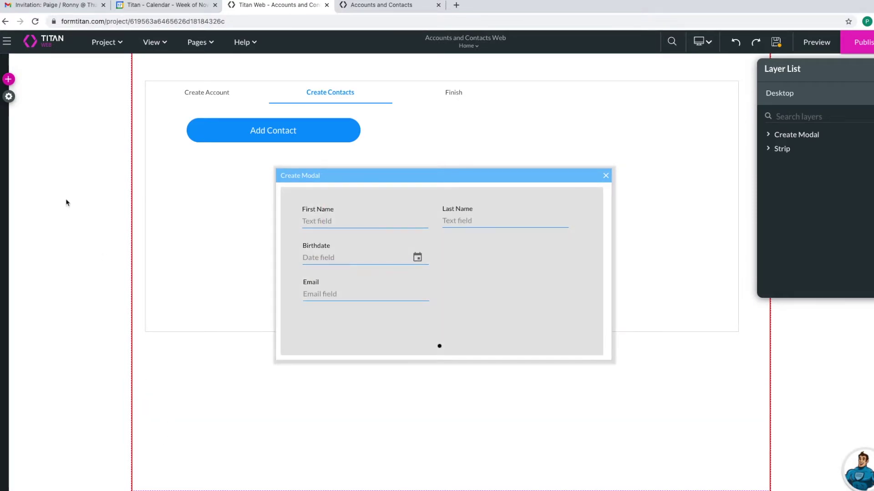
# - Add a fresh primary button and centre it below the Email field
pyautogui.click(10, 80)
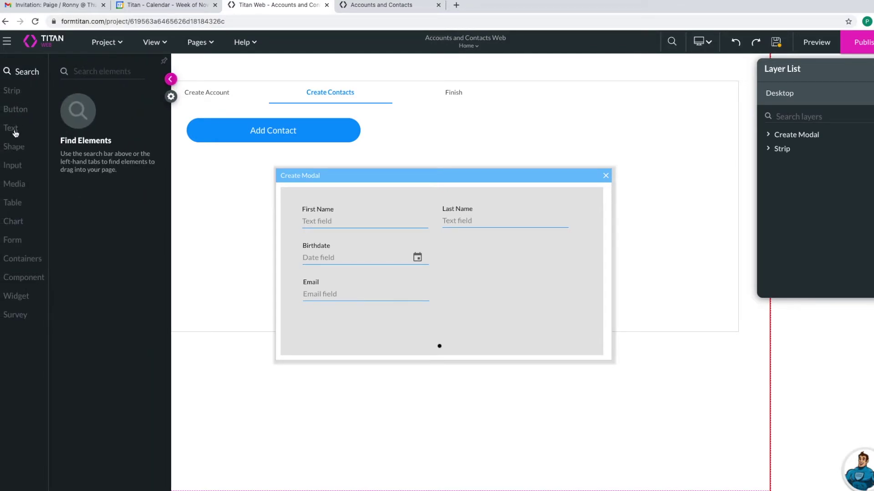
pyautogui.click(15, 111)
pyautogui.moveTo(102, 98); pyautogui.dragTo(433, 334)
pyautogui.click(363, 319)
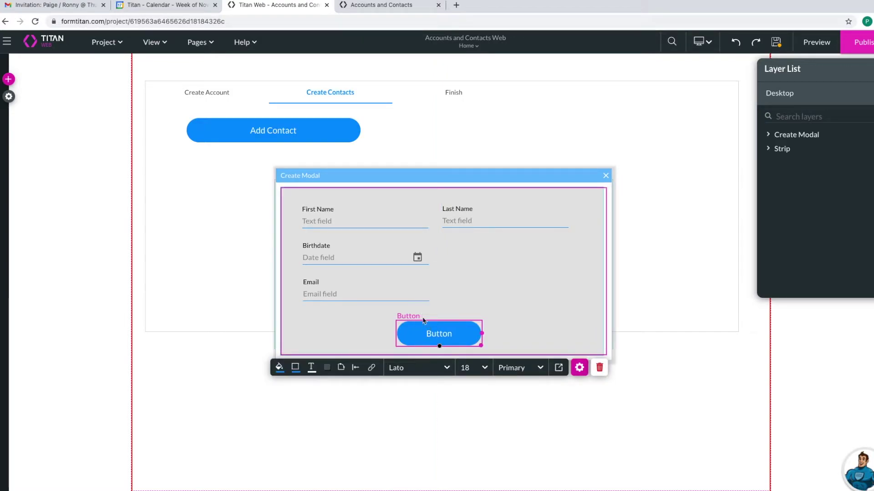
# - Change the button text to Save Contact and save the project
pyautogui.click(578, 368)
pyautogui.doubleClick(696, 144)
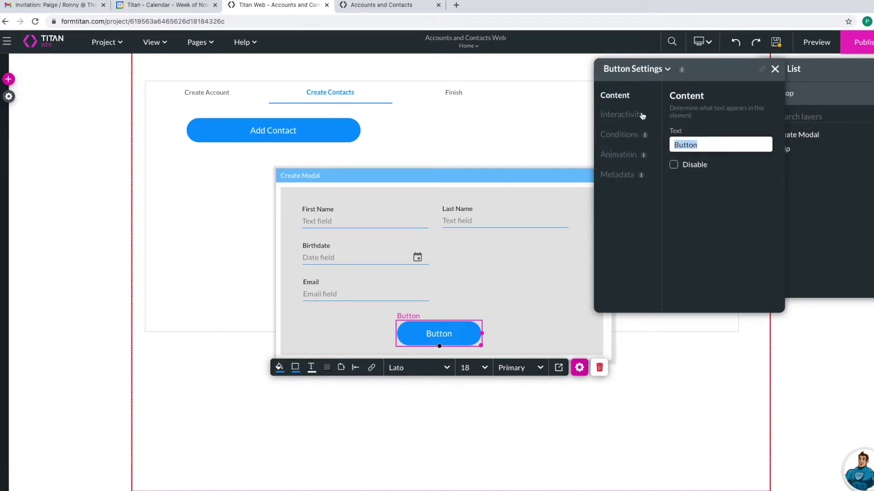
pyautogui.write('Save Contact')
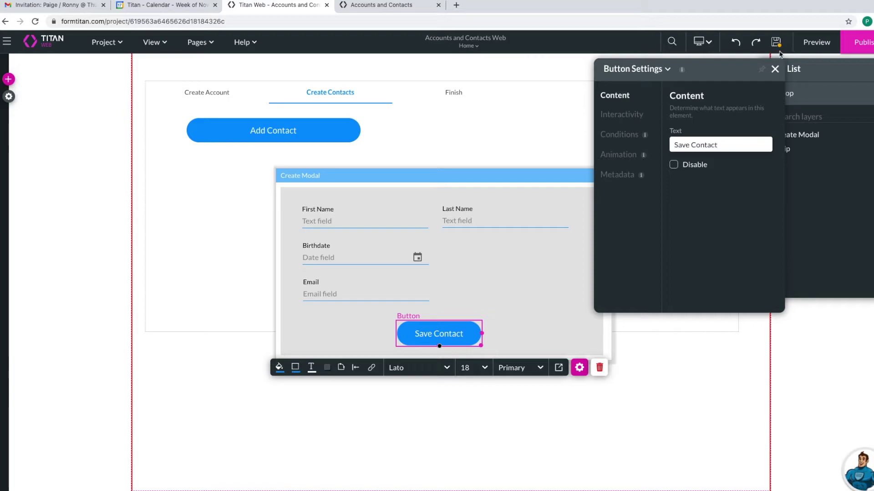
pyautogui.click(776, 42)
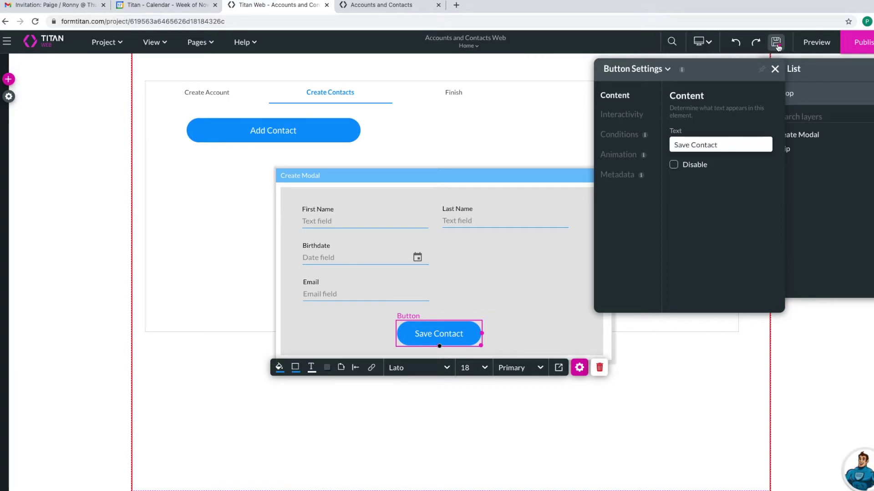
pyautogui.click(634, 156)
# - Give the button's on-click rule a Salesforce Action and open the integration setup
pyautogui.click(623, 116)
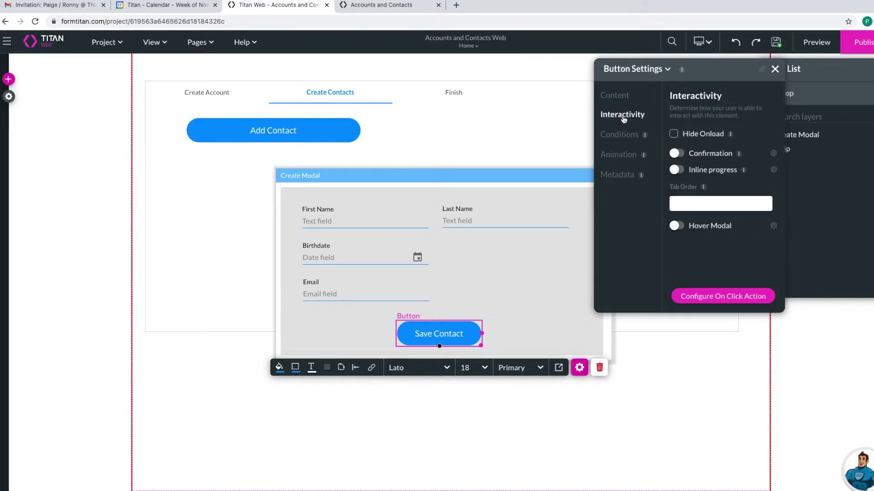
pyautogui.click(725, 297)
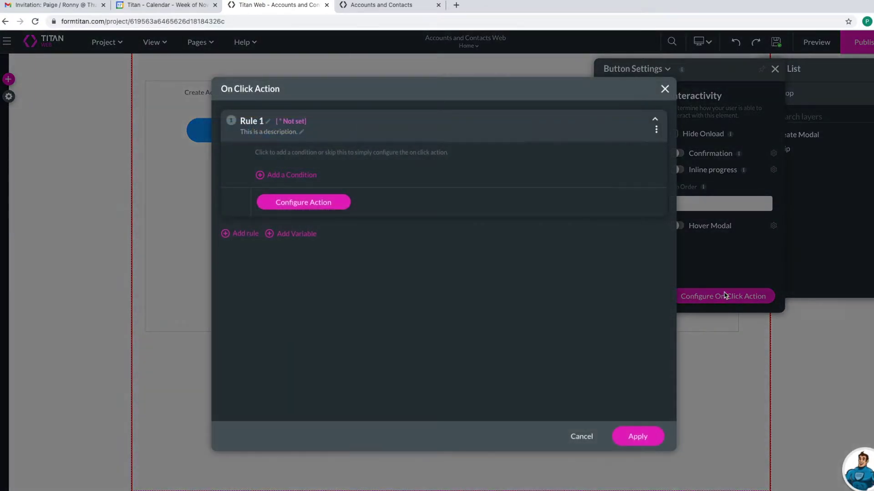
pyautogui.click(321, 203)
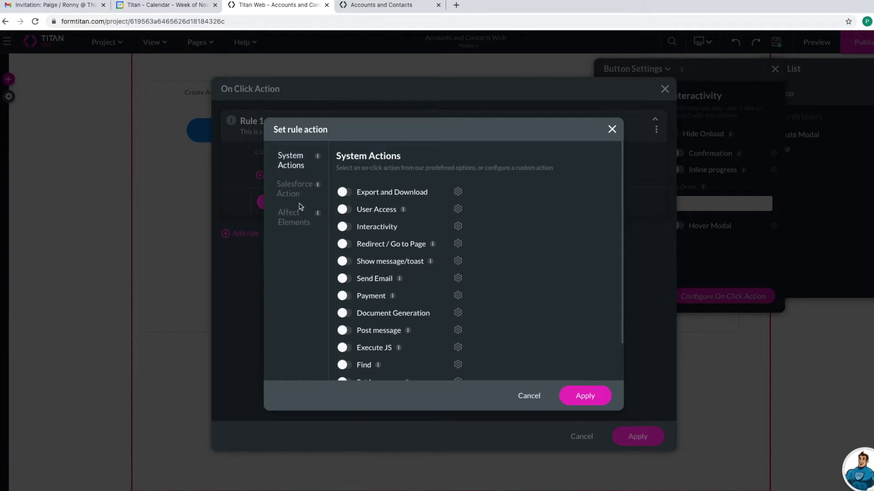
pyautogui.click(301, 188)
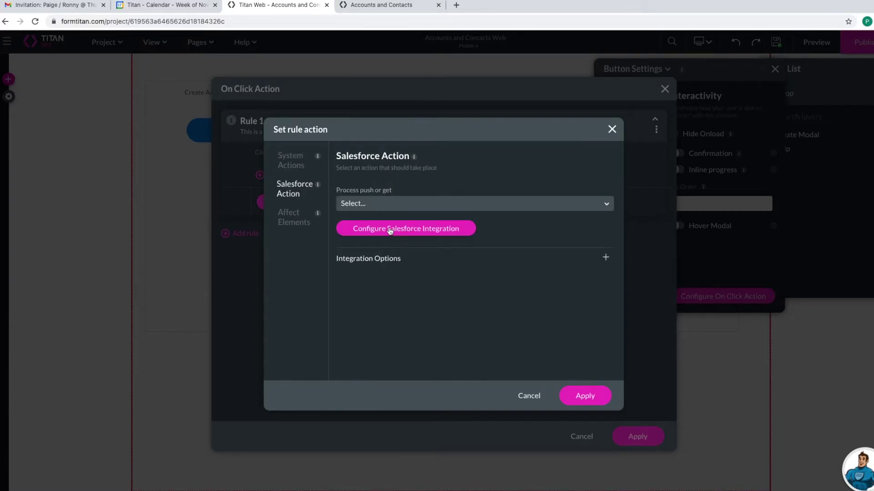
pyautogui.click(390, 230)
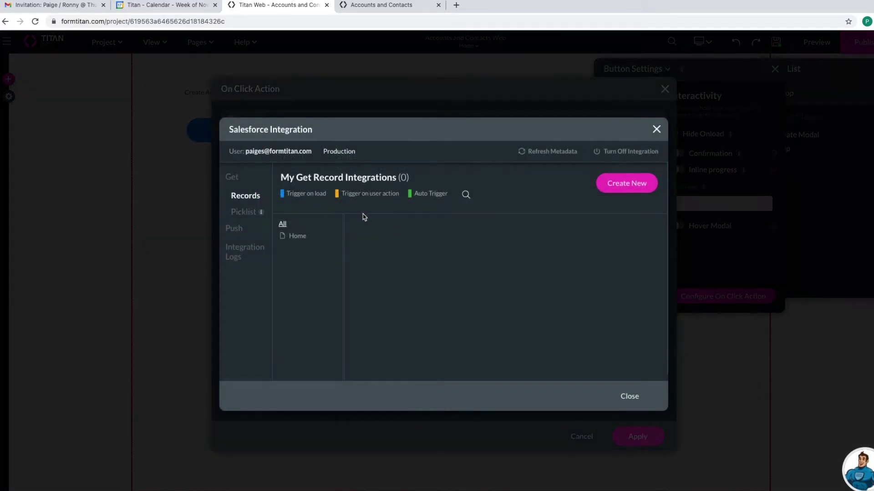
# - Start a new Salesforce push integration on the Contact object
pyautogui.click(239, 229)
pyautogui.click(625, 184)
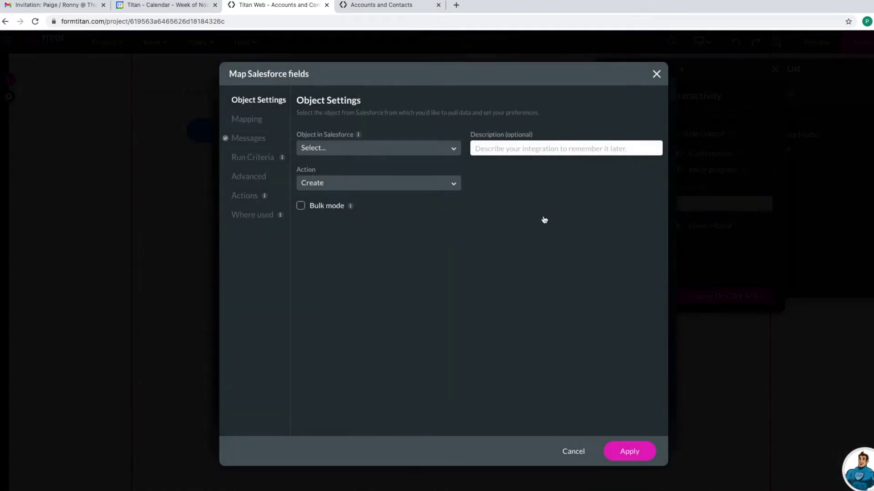
pyautogui.click(364, 147)
pyautogui.write('conta')
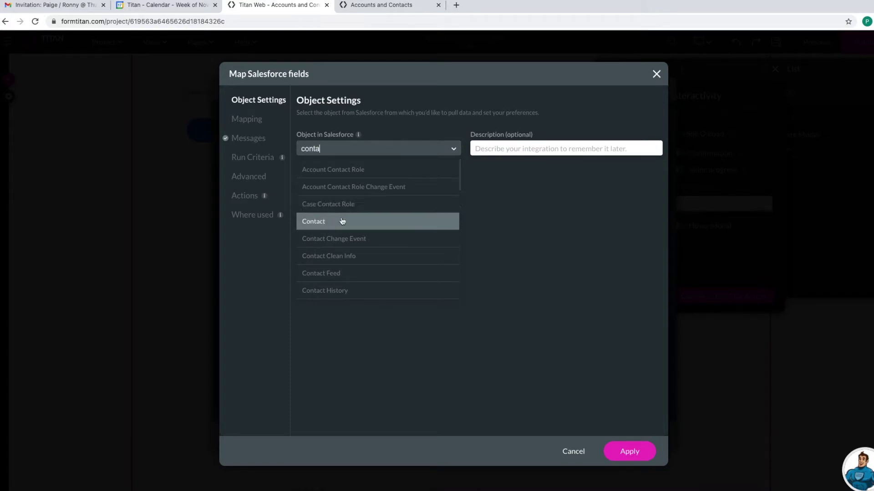
pyautogui.click(342, 221)
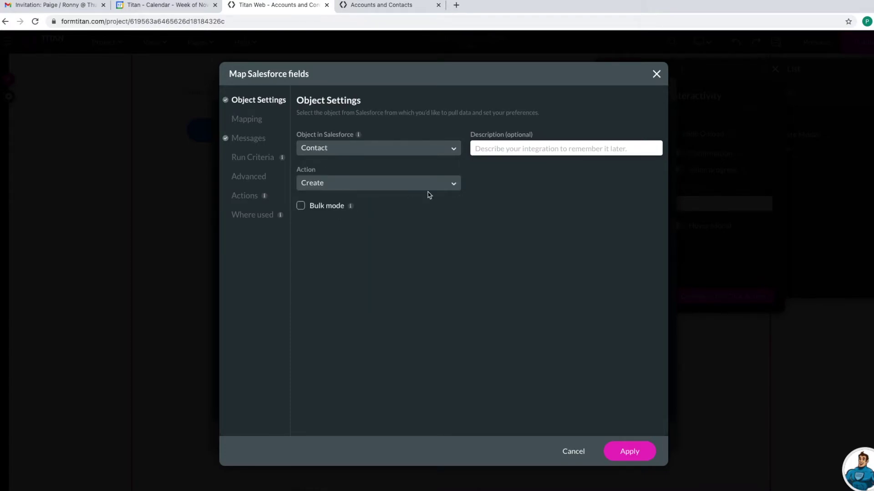
pyautogui.write('Create Contact')
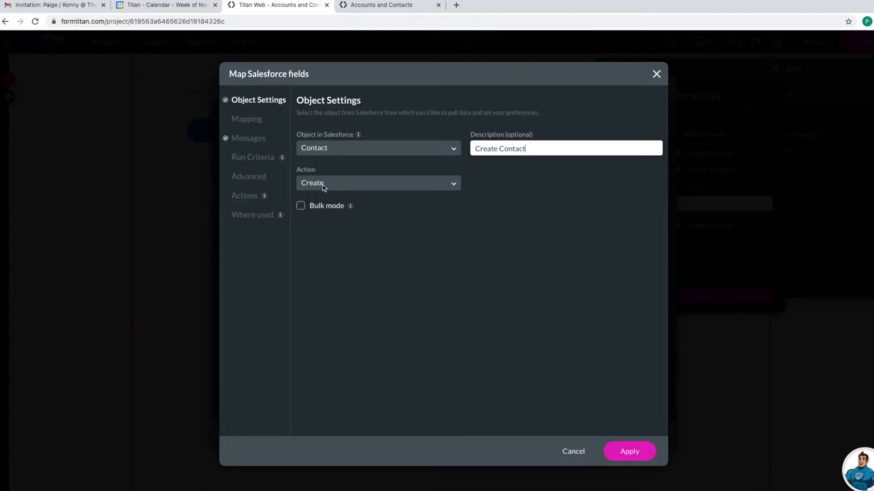
pyautogui.click(248, 120)
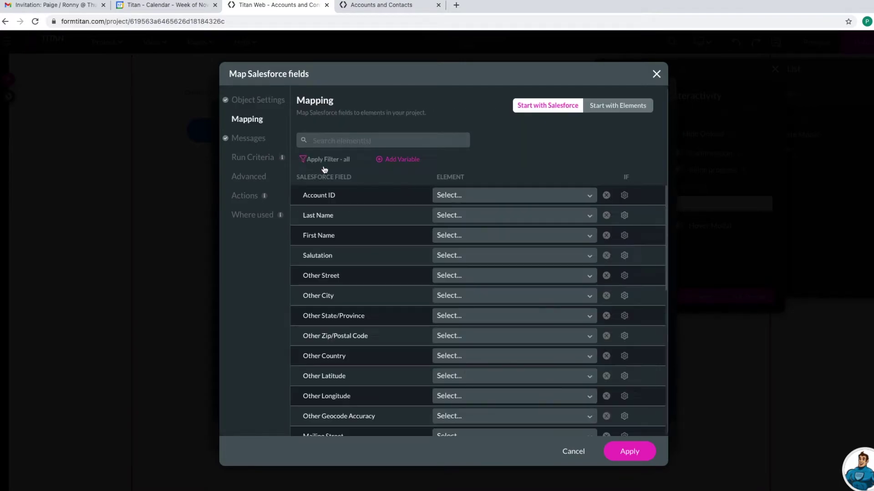
# - Map Last Name to Contact Last Name, search for a First Name element, then cancel
pyautogui.click(449, 217)
pyautogui.write('las')
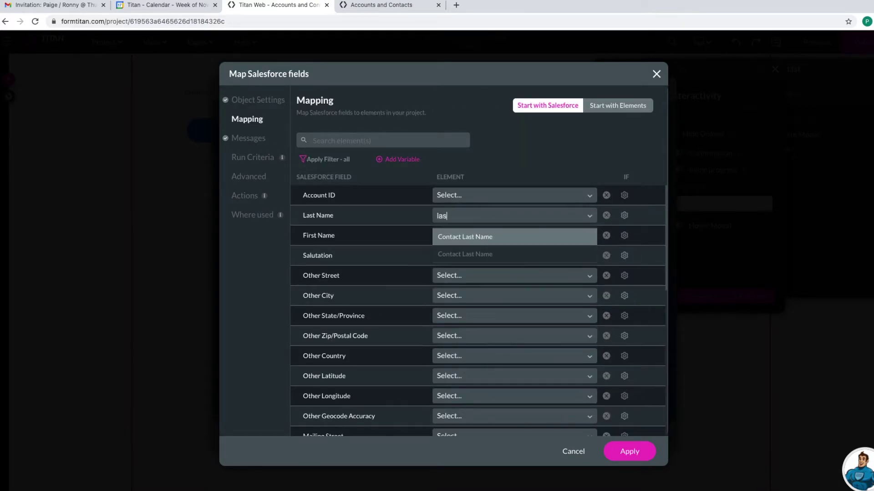
pyautogui.click(460, 237)
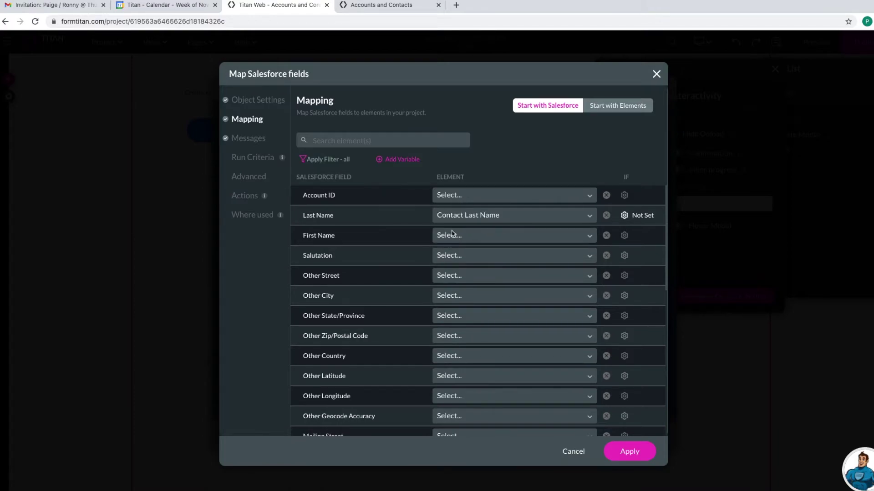
pyautogui.click(451, 234)
pyautogui.write('cn')
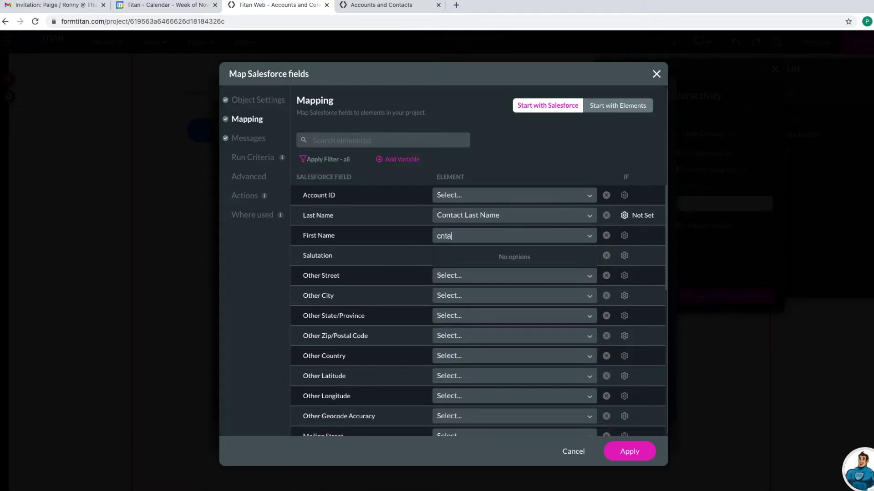
pyautogui.press('BackSpace')
pyautogui.write('ontac')
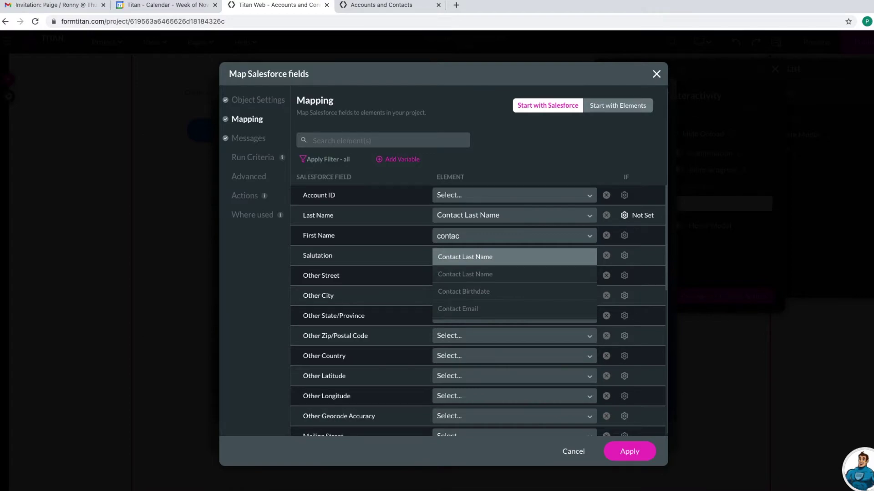
pyautogui.press('Down')
pyautogui.press('Up')
pyautogui.press('Down')
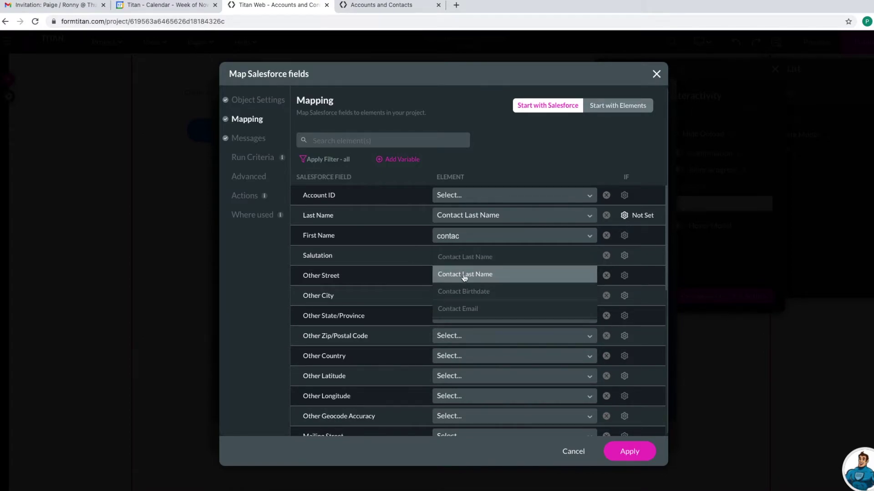
pyautogui.press('Down')
pyautogui.press('Down')
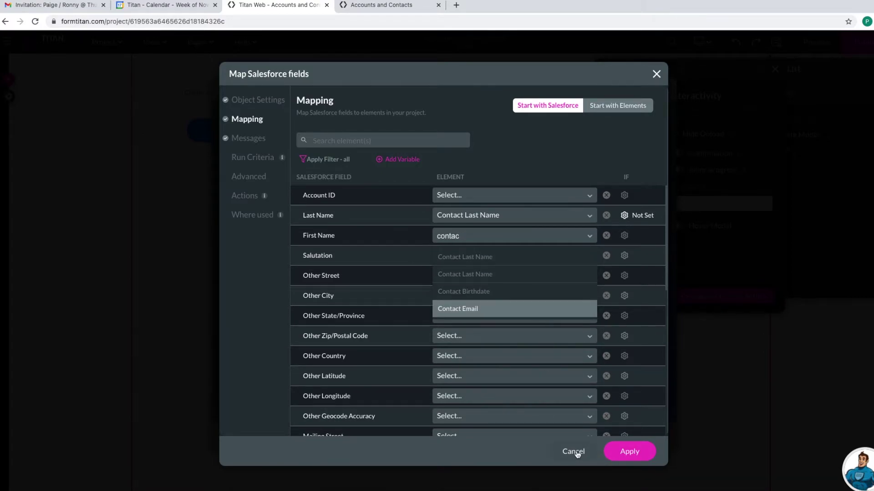
pyautogui.click(581, 452)
# - Close the click-action dialogs, retag the First Name input as 'Contact First Name', and save
pyautogui.click(627, 398)
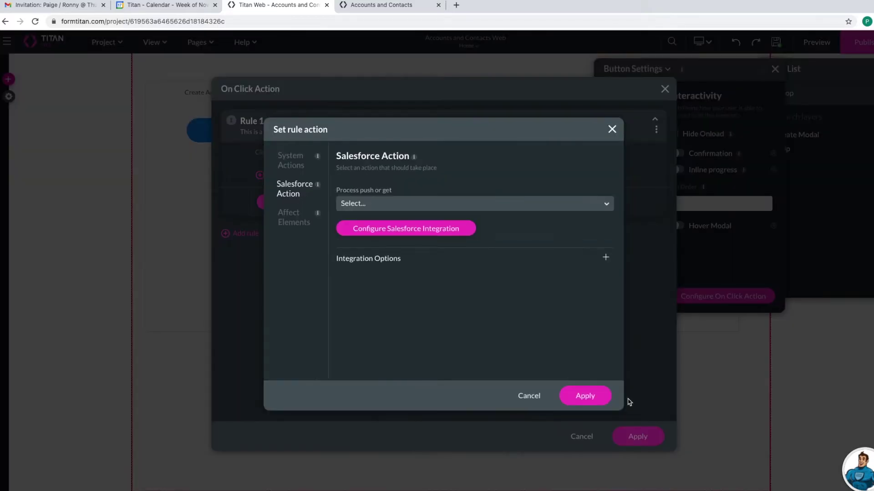
pyautogui.click(602, 403)
pyautogui.click(631, 431)
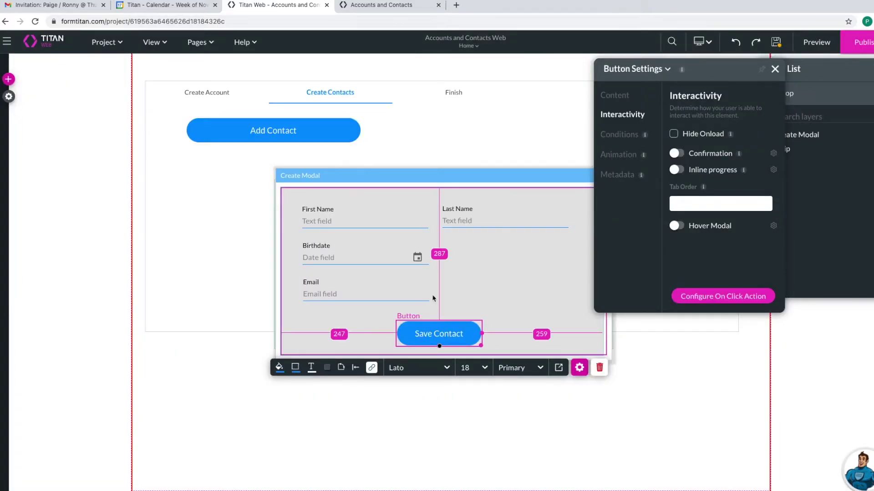
pyautogui.click(359, 229)
pyautogui.click(635, 234)
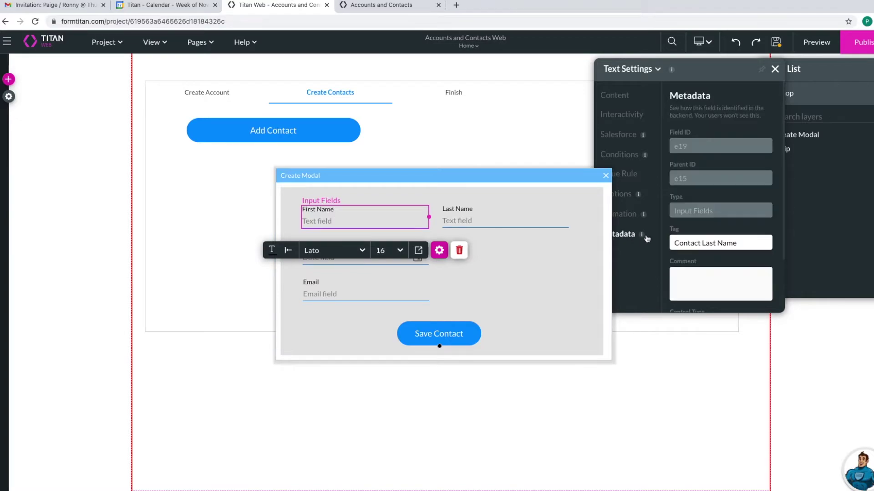
pyautogui.click(714, 244)
pyautogui.press('BackSpace')
pyautogui.press('BackSpace')
pyautogui.press('BackSpace')
pyautogui.press('BackSpace')
pyautogui.write('First')
pyautogui.click(776, 42)
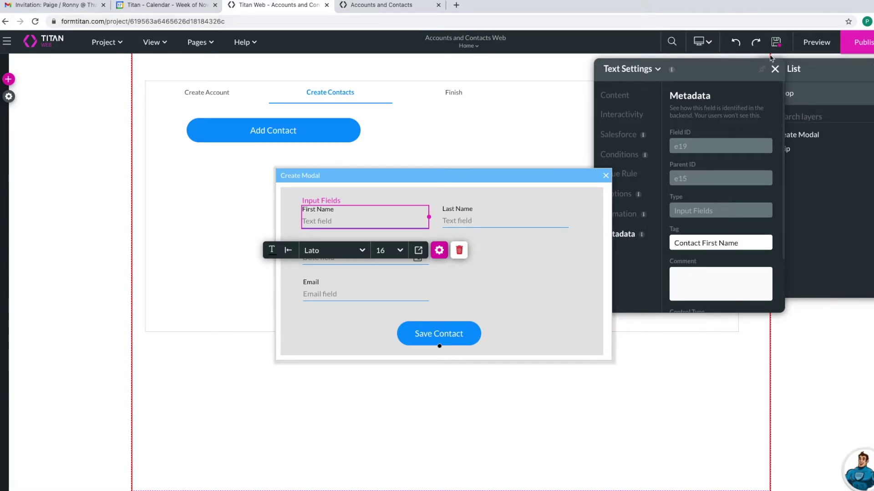
# - Reopen the Salesforce integration setup from the Save Contact button's on-click rule
pyautogui.click(462, 331)
pyautogui.click(583, 368)
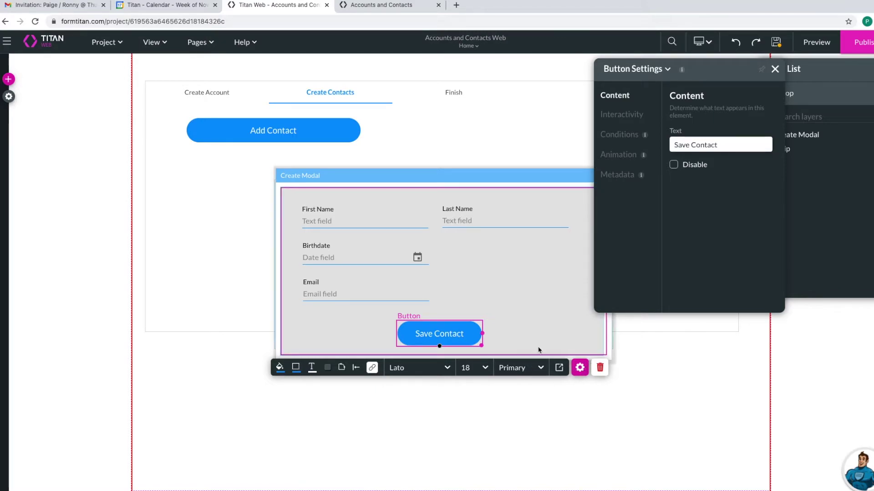
pyautogui.click(621, 116)
pyautogui.click(711, 298)
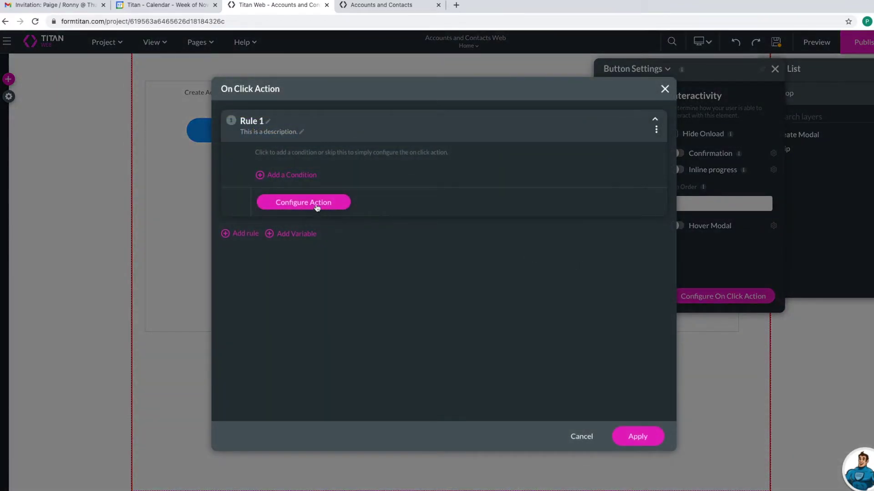
pyautogui.click(315, 204)
pyautogui.click(299, 190)
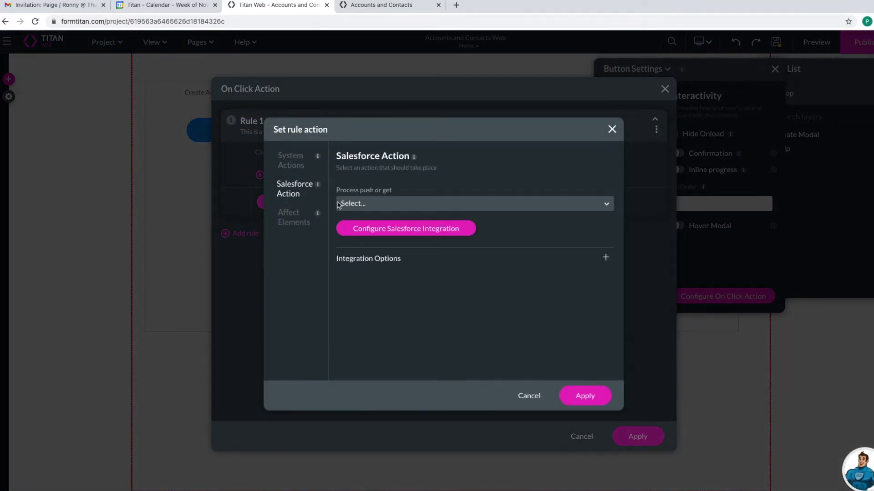
pyautogui.click(382, 230)
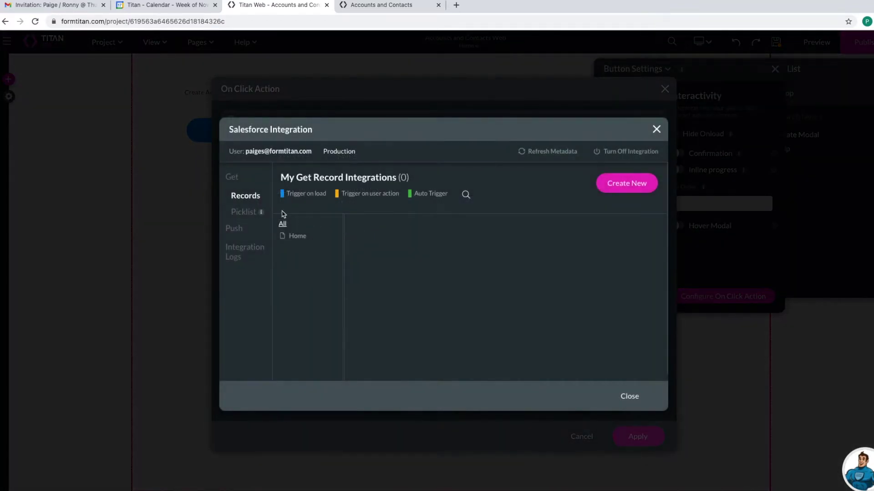
# - Create a new push integration on the Contact object with description 'Creat Contact', then go to Mapping
pyautogui.click(239, 228)
pyautogui.click(603, 189)
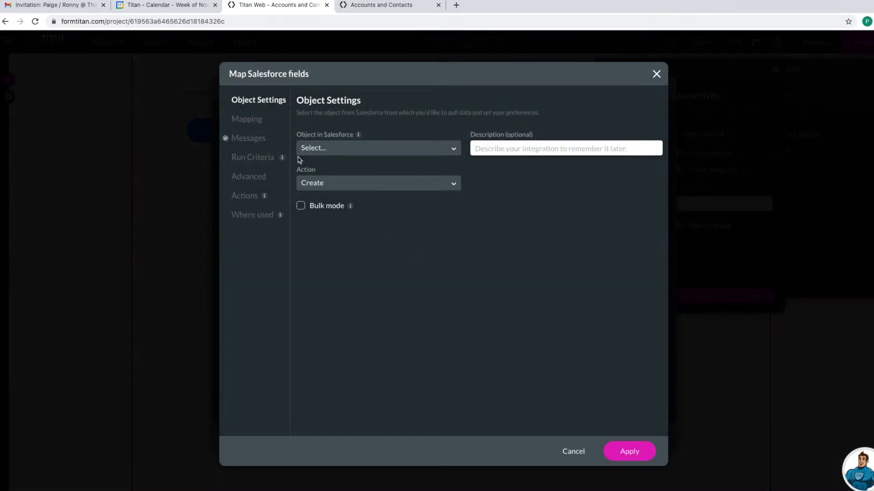
pyautogui.click(318, 150)
pyautogui.write('contacy')
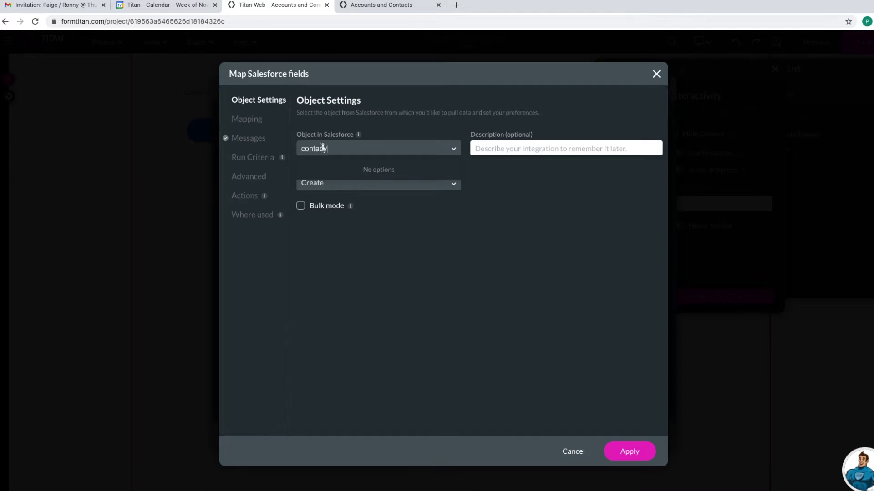
pyautogui.press('BackSpace')
pyautogui.write('t')
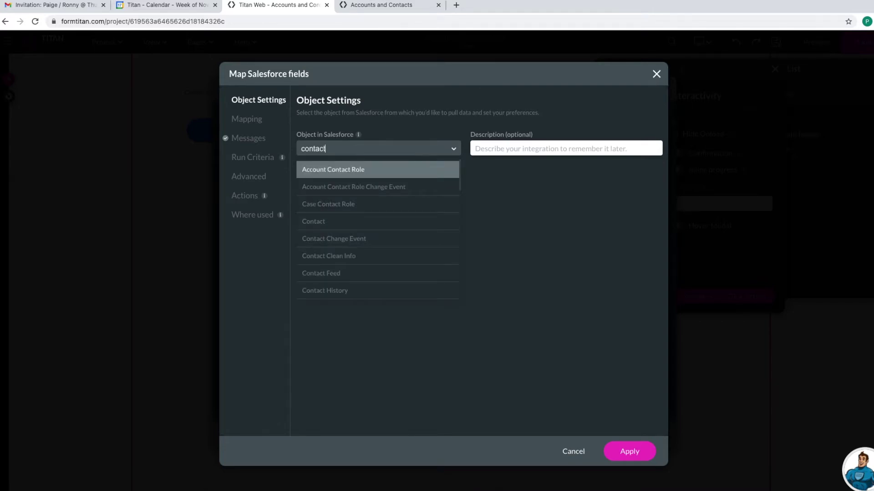
pyautogui.click(303, 221)
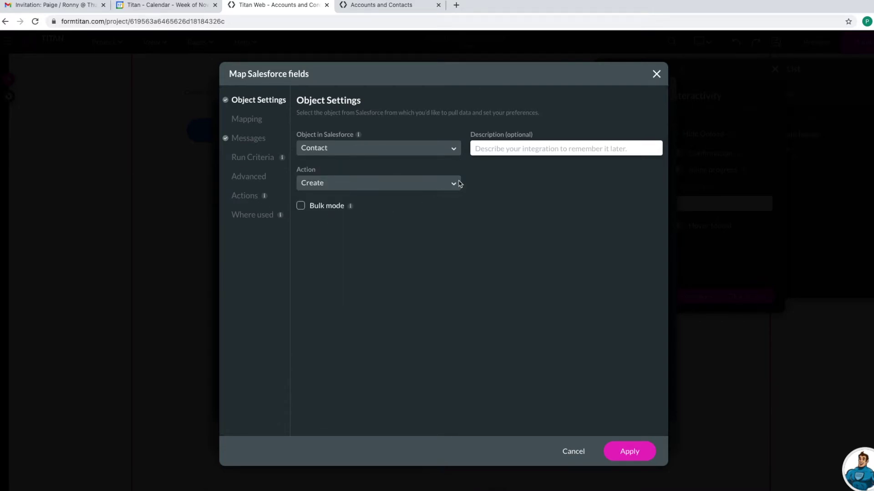
pyautogui.click(500, 148)
pyautogui.write('Creat Contact')
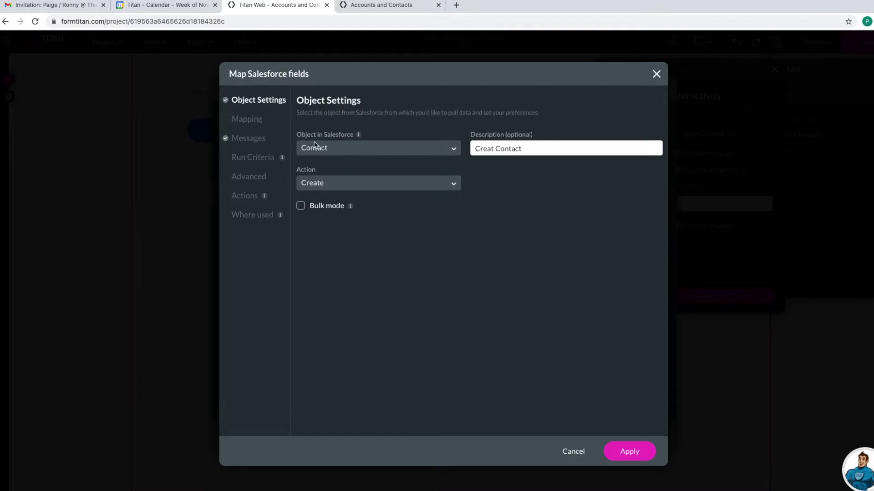
pyautogui.moveTo(231, 119); pyautogui.dragTo(246, 122)
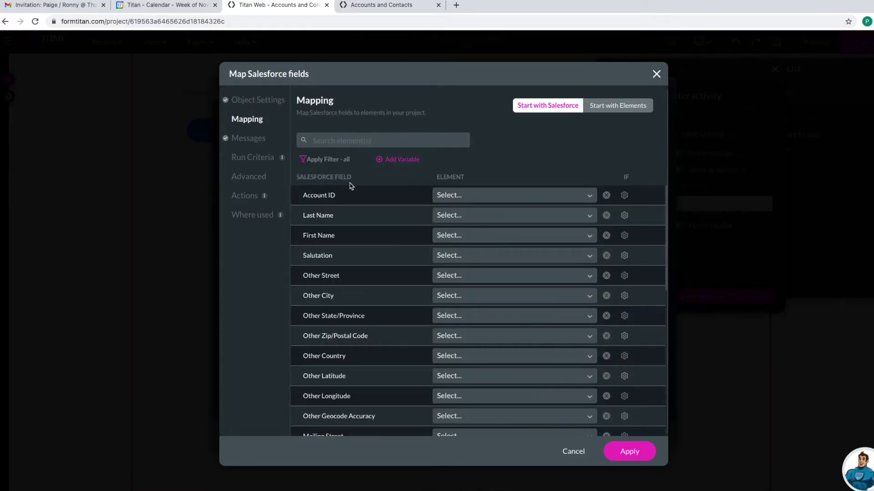
# - Map Account ID to Param: accountid, and Last/First Name to Contact Last/First Name
pyautogui.click(460, 196)
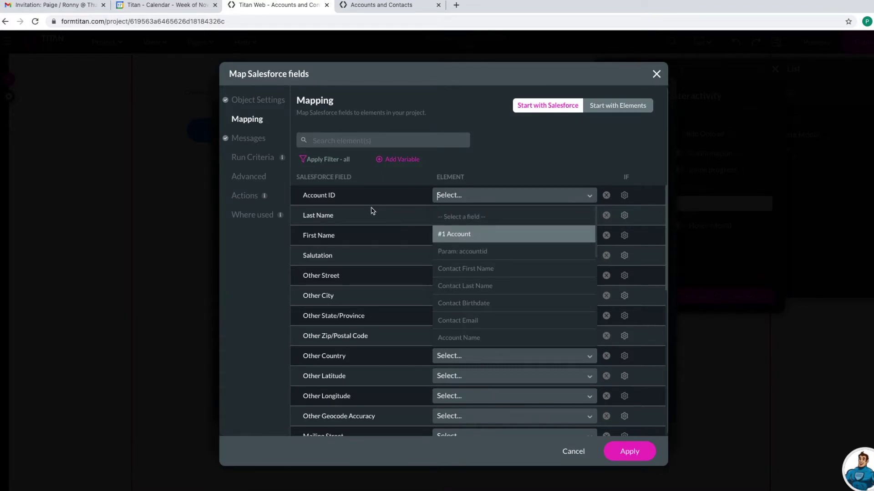
pyautogui.click(462, 251)
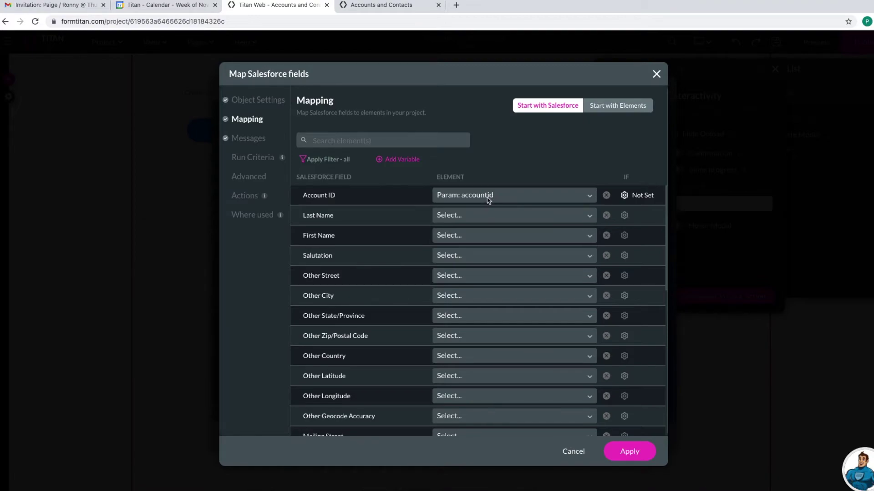
pyautogui.click(459, 216)
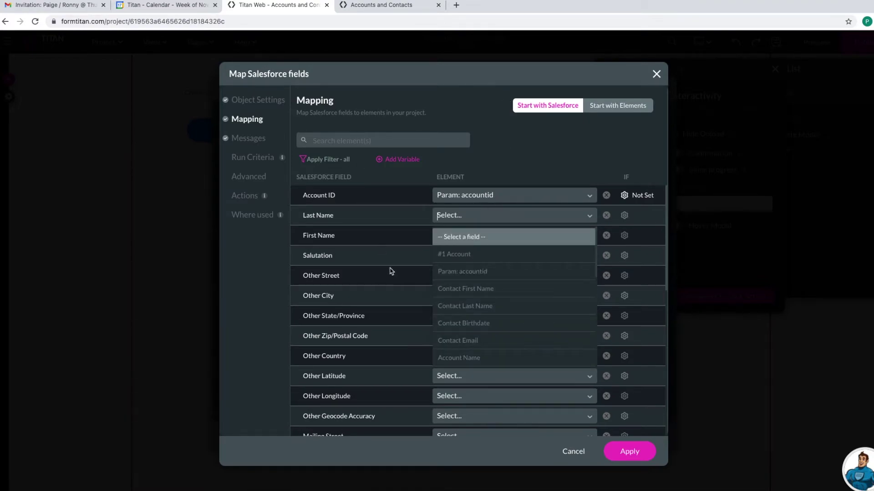
pyautogui.click(474, 308)
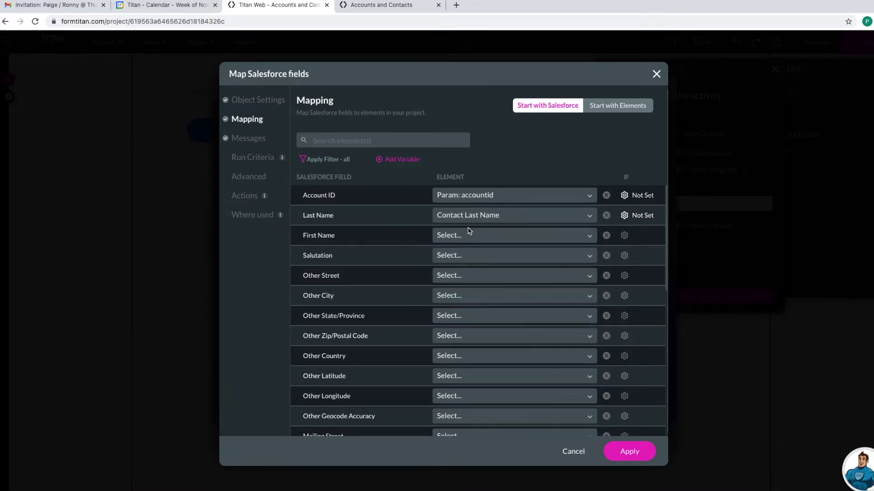
pyautogui.click(470, 235)
pyautogui.click(486, 314)
# - Map Email and Birthdate to Contact Email and Contact Birthdate, then apply the mapping
pyautogui.scroll(-1, 452, 350)
pyautogui.scroll(-10, 452, 350)
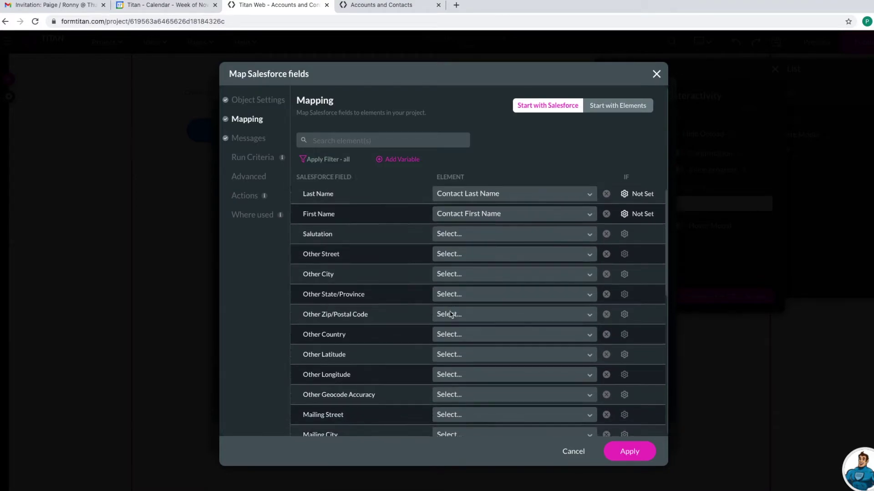
pyautogui.scroll(-5, 453, 327)
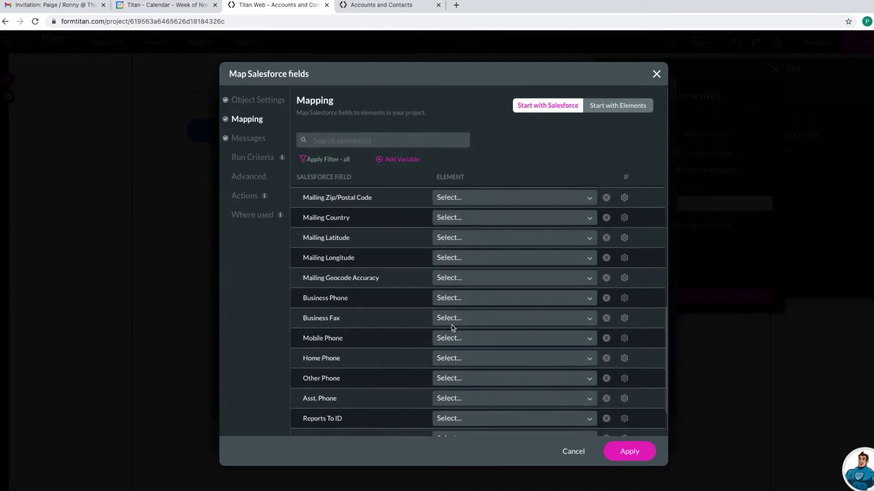
pyautogui.click(457, 390)
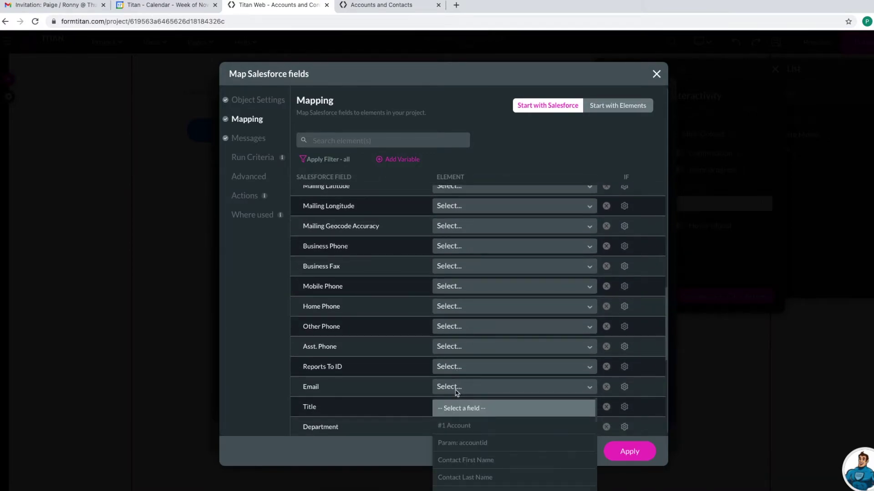
pyautogui.write('em')
pyautogui.click(460, 409)
pyautogui.scroll(-3, 450, 391)
pyautogui.click(446, 405)
pyautogui.write('bi')
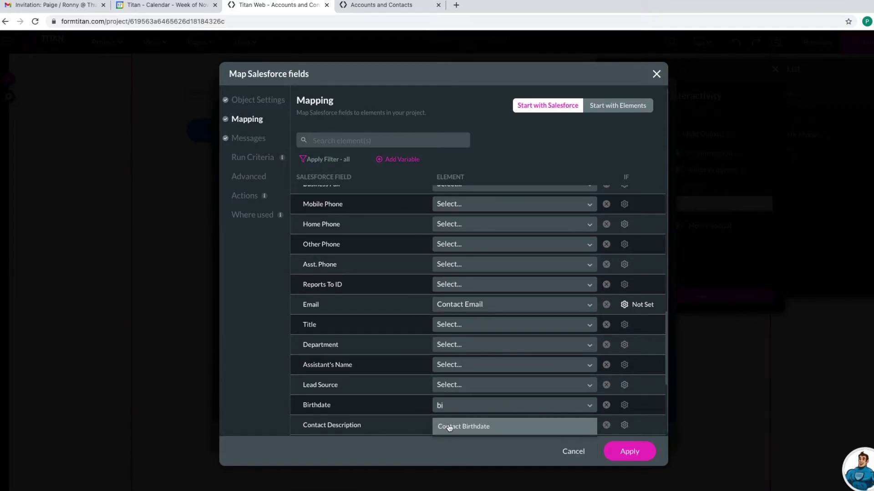
pyautogui.click(449, 427)
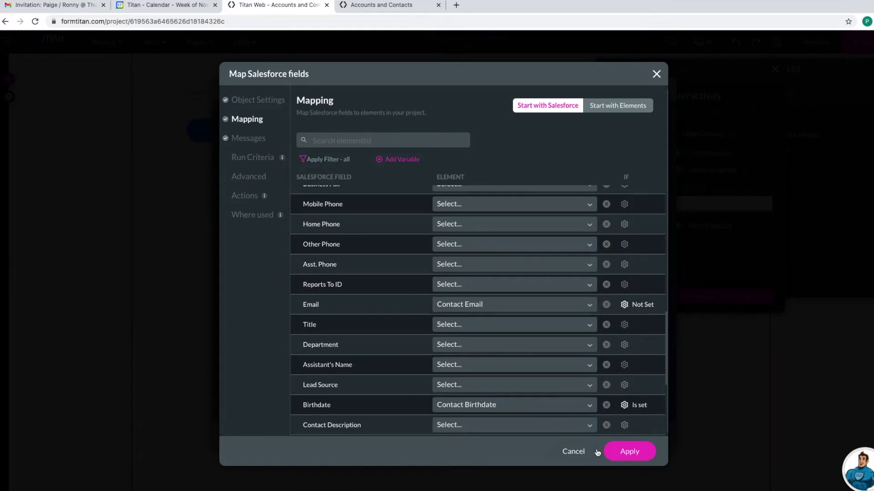
pyautogui.click(627, 452)
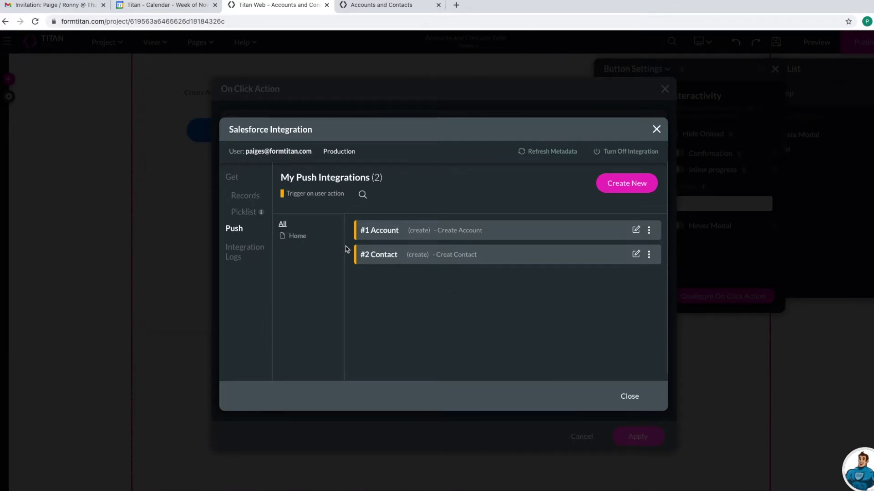
# - Set Rule 1's Salesforce action to '#2 Contact (create)' and apply it
pyautogui.click(629, 397)
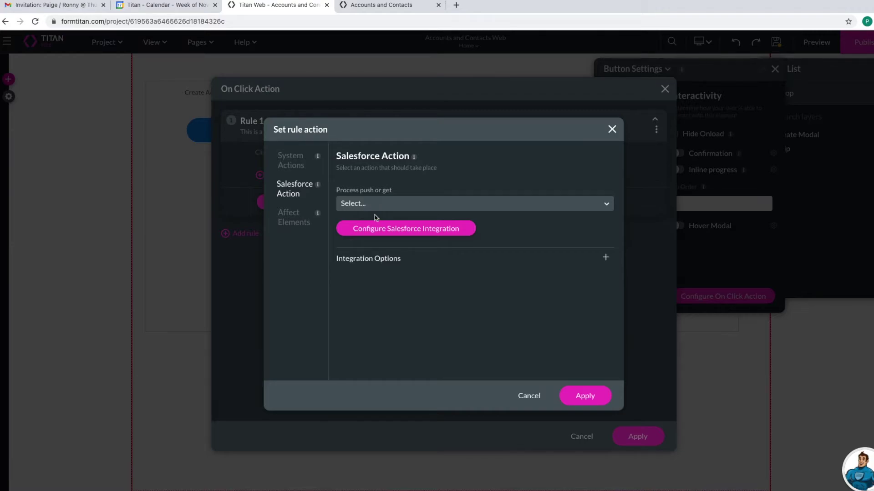
pyautogui.click(364, 206)
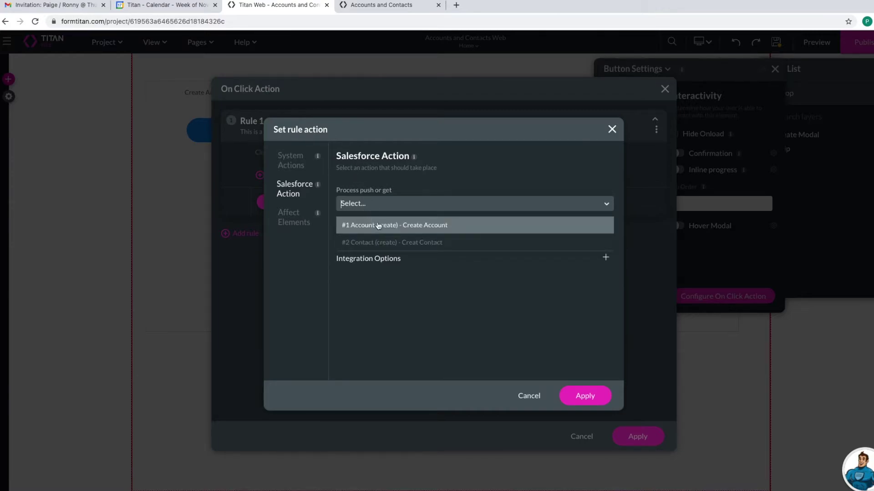
pyautogui.click(395, 245)
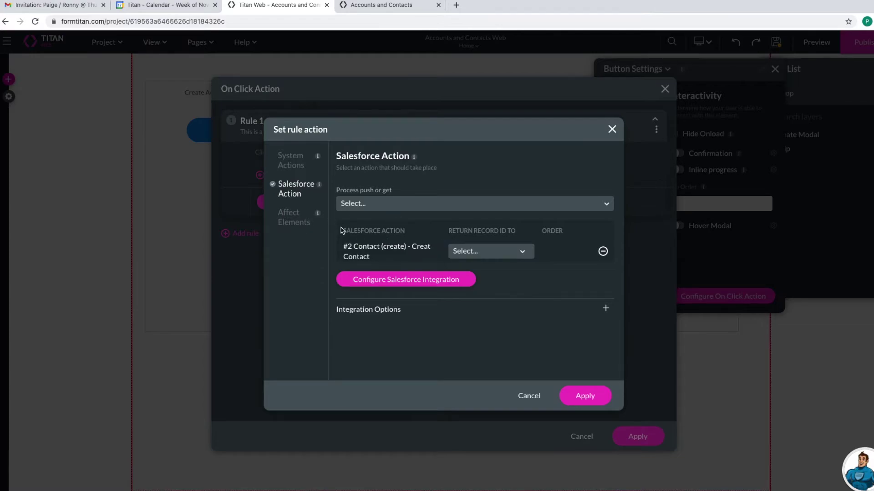
pyautogui.click(293, 166)
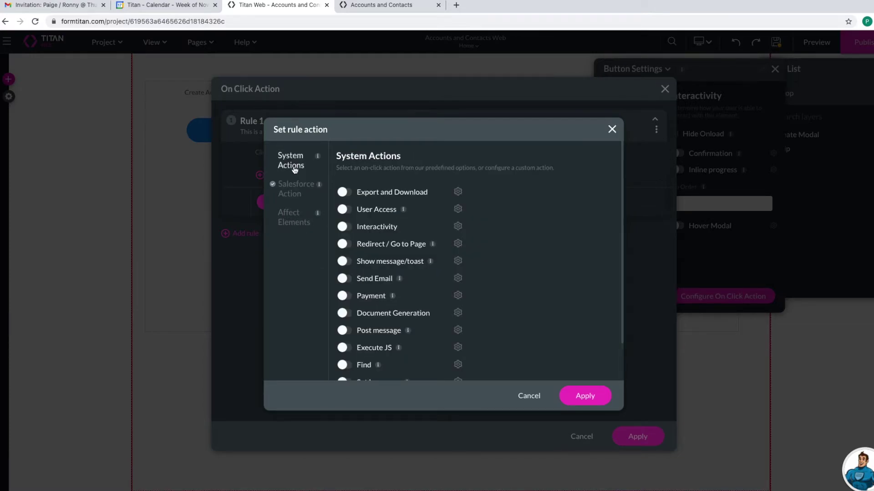
pyautogui.click(574, 396)
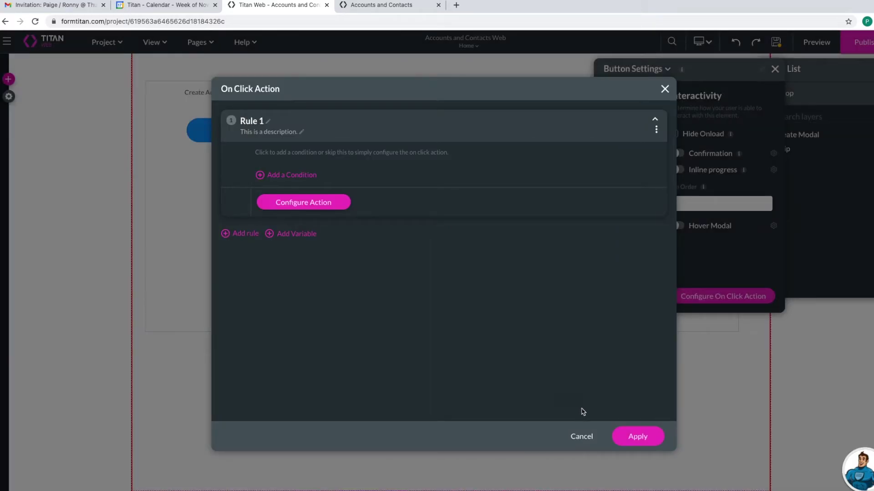
# - Add a second click rule and enable Drawer/Modal Actions for its action
pyautogui.click(243, 234)
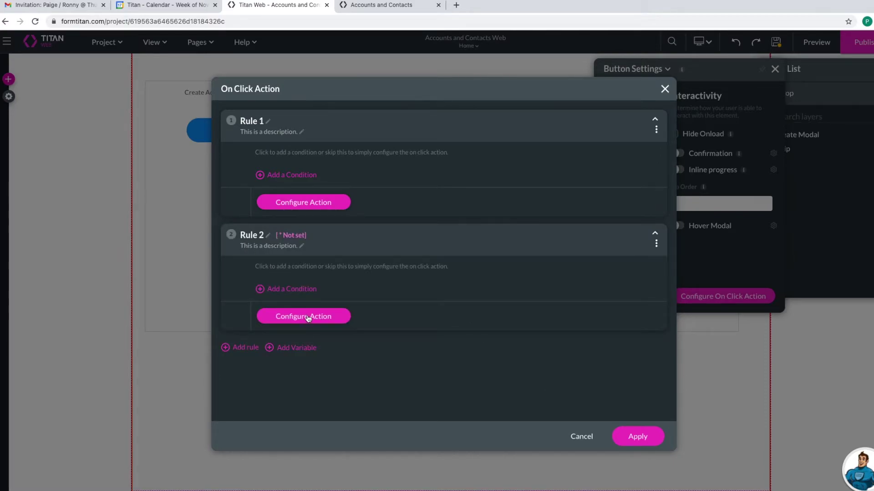
pyautogui.click(306, 317)
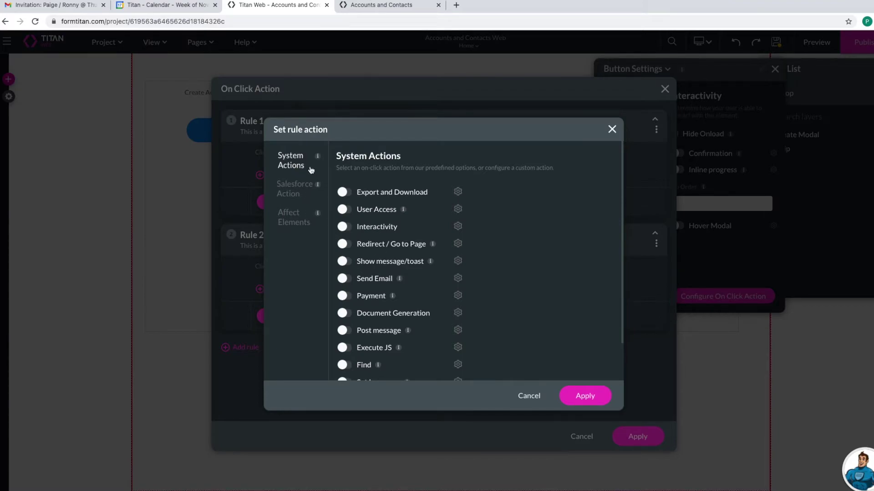
pyautogui.scroll(-2, 384, 289)
pyautogui.click(342, 373)
pyautogui.click(457, 373)
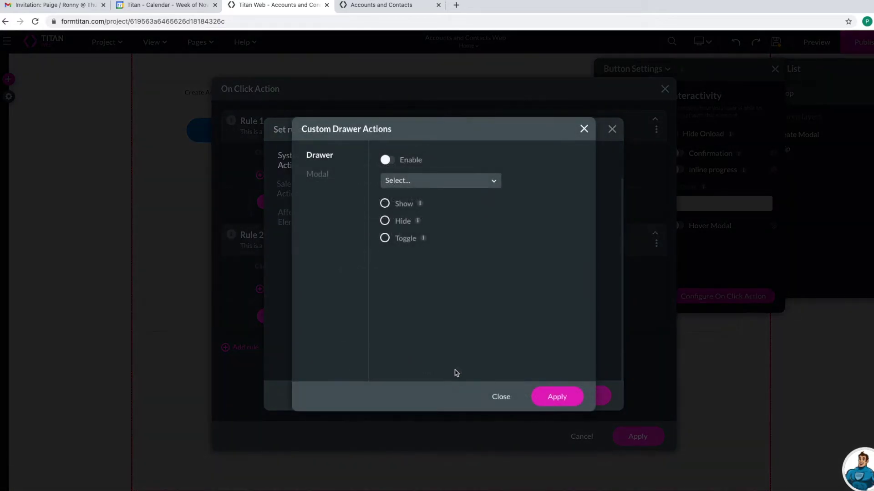
# - Enable a modal action that hides Create Modal, and apply all click-action dialogs
pyautogui.click(317, 176)
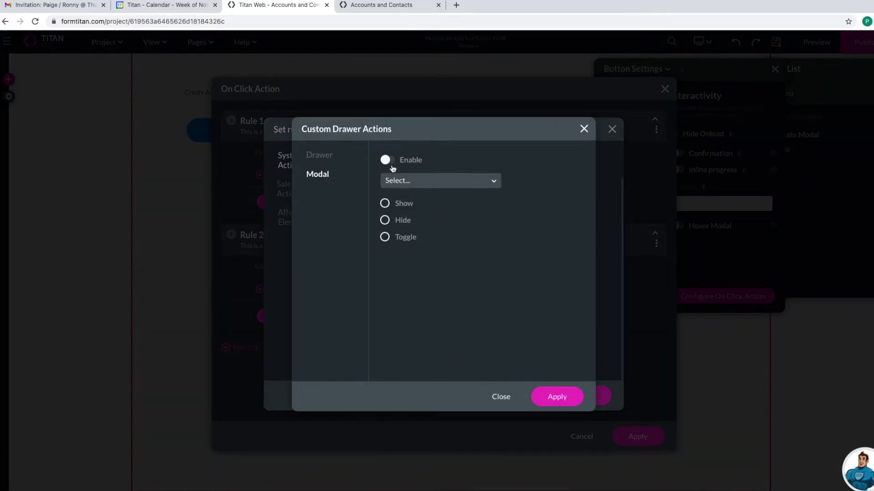
pyautogui.click(390, 161)
pyautogui.click(412, 184)
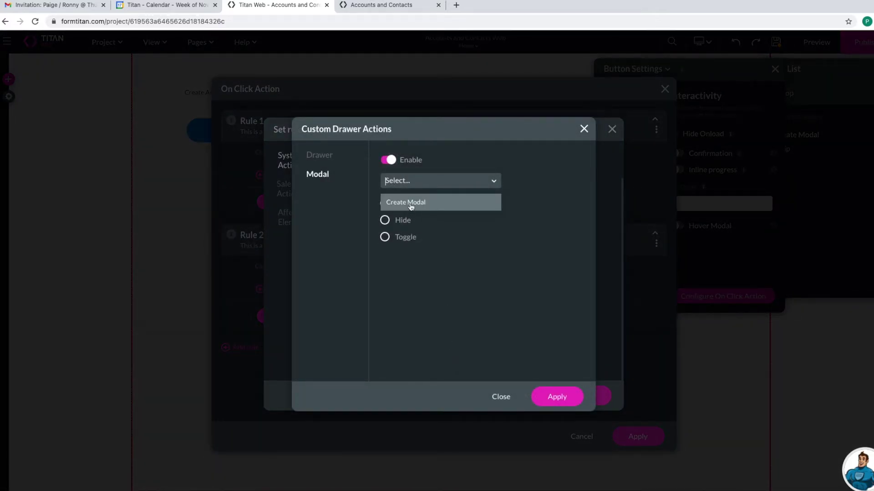
pyautogui.click(411, 206)
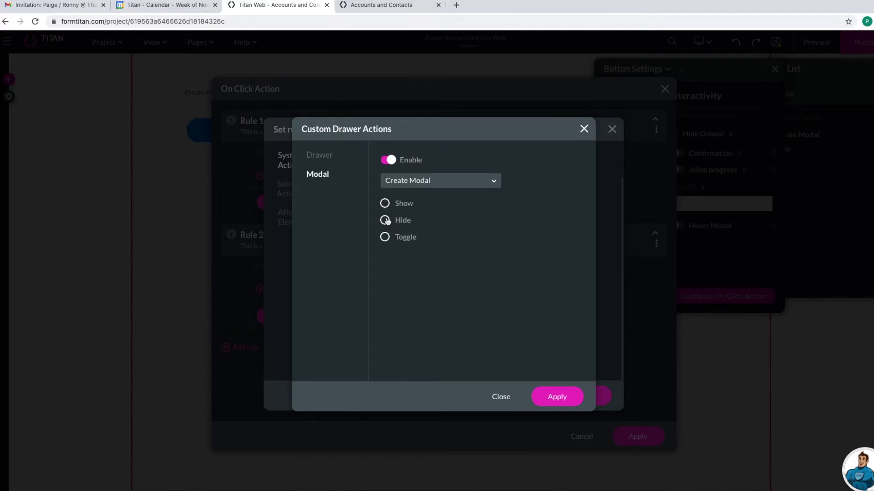
pyautogui.click(384, 220)
pyautogui.click(567, 395)
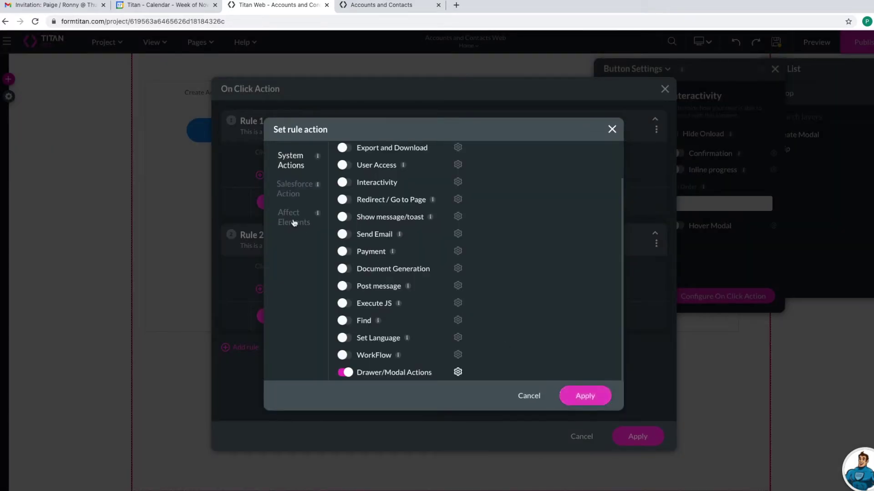
pyautogui.click(580, 396)
pyautogui.click(639, 437)
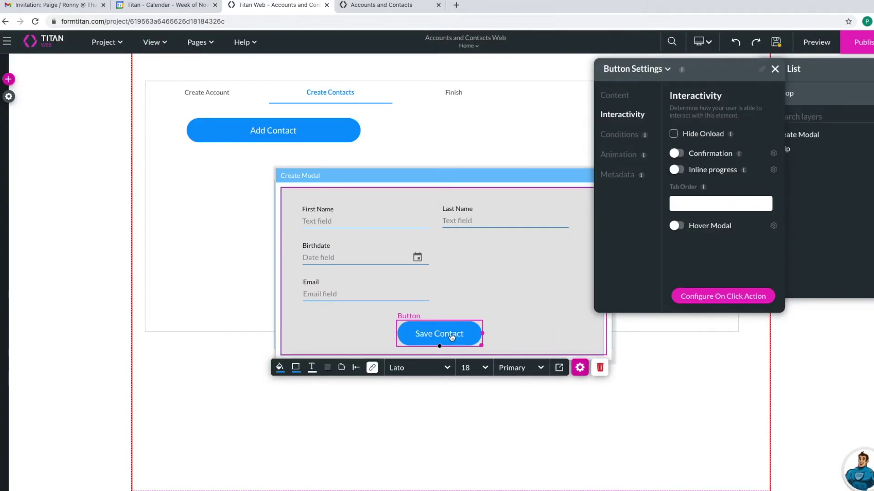
# - Close Button Settings and the Create Modal, then show the Table category in Add Elements
pyautogui.click(775, 69)
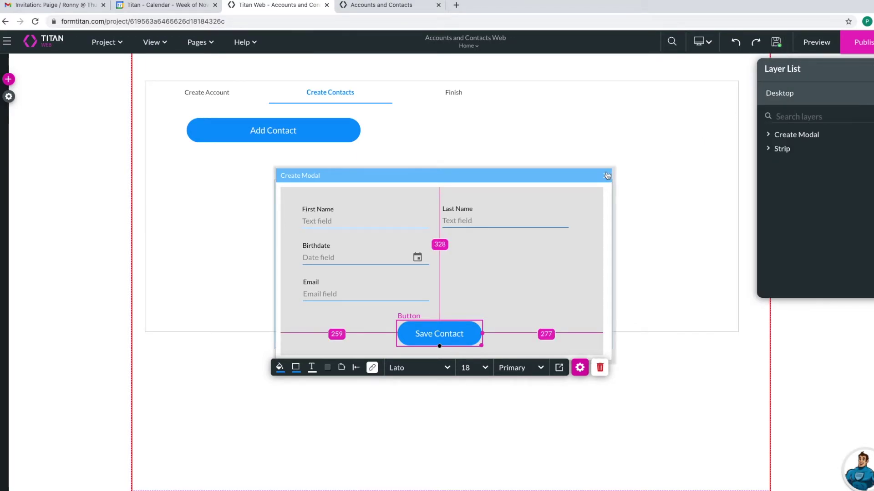
pyautogui.click(606, 175)
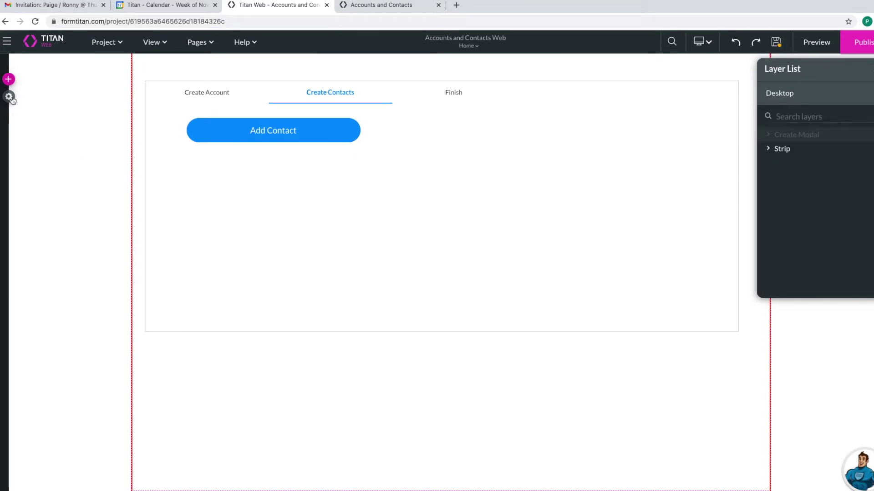
pyautogui.click(8, 96)
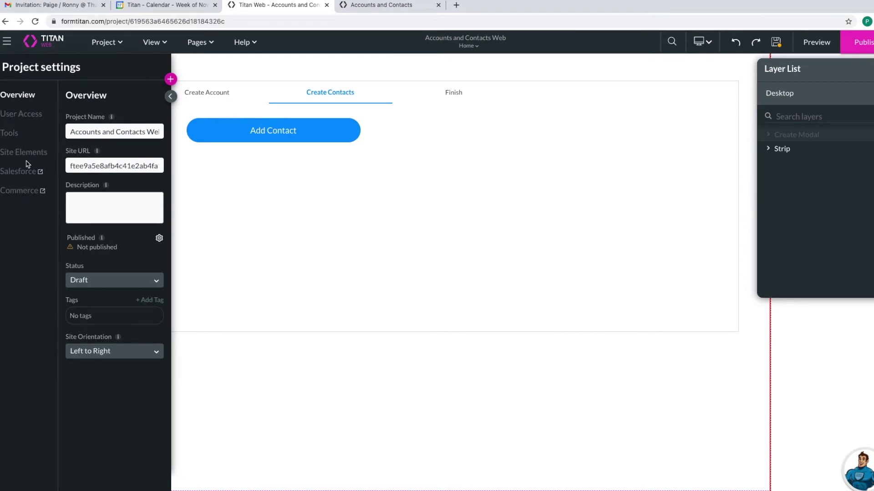
pyautogui.click(171, 80)
pyautogui.click(17, 263)
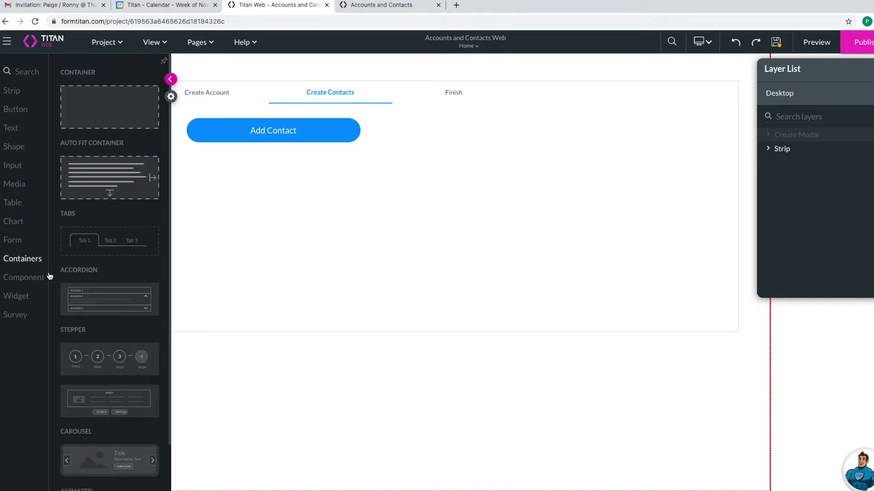
pyautogui.click(10, 201)
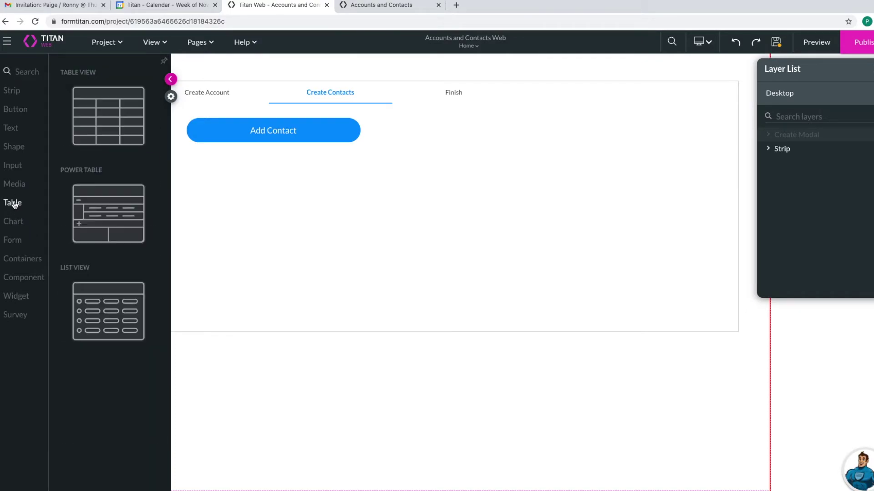
# - Place a Power Table on the page with Salesforce Contact as its source
pyautogui.moveTo(84, 224); pyautogui.dragTo(259, 220)
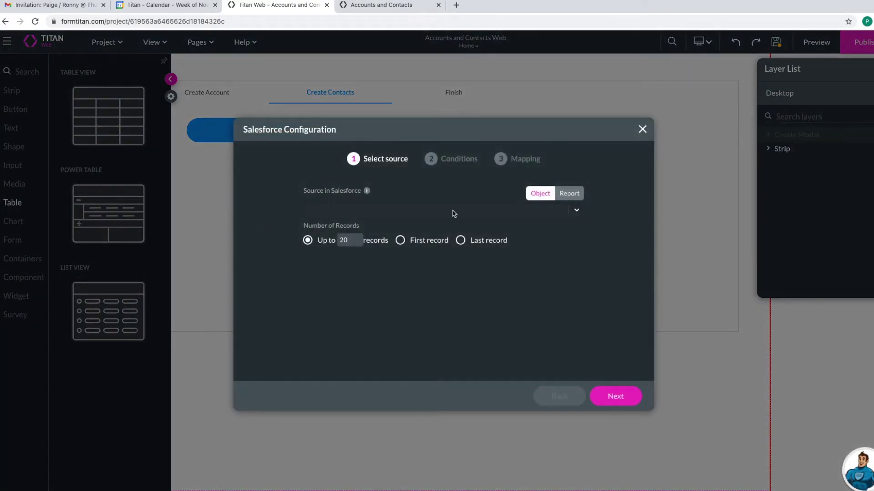
pyautogui.click(364, 209)
pyautogui.write('contact')
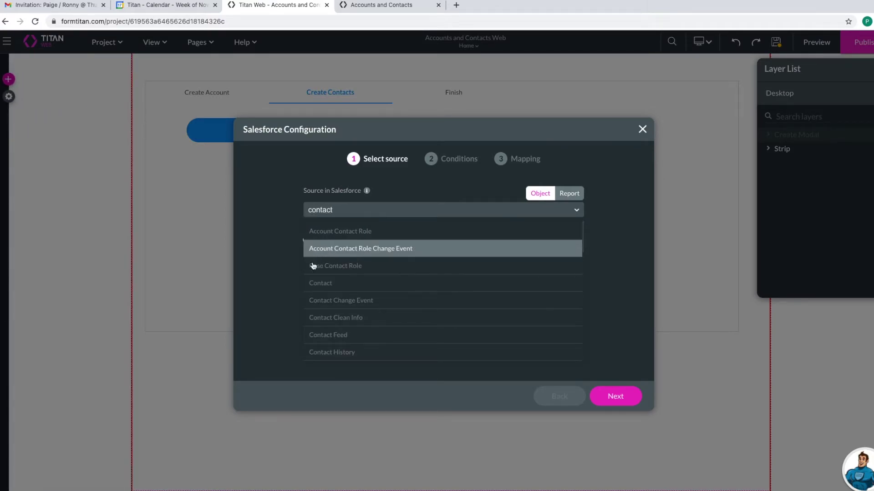
pyautogui.click(321, 283)
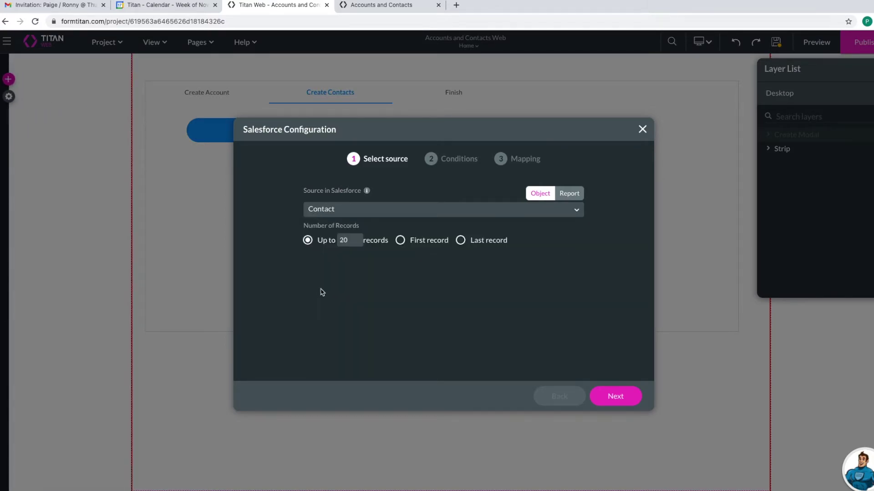
pyautogui.click(595, 396)
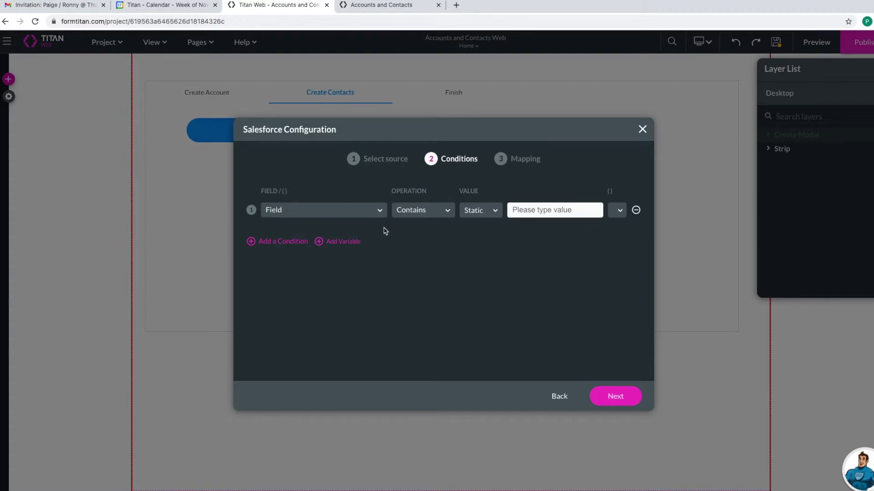
# - Filter the table so Account ID Equals the accountid field
pyautogui.click(360, 216)
pyautogui.click(324, 318)
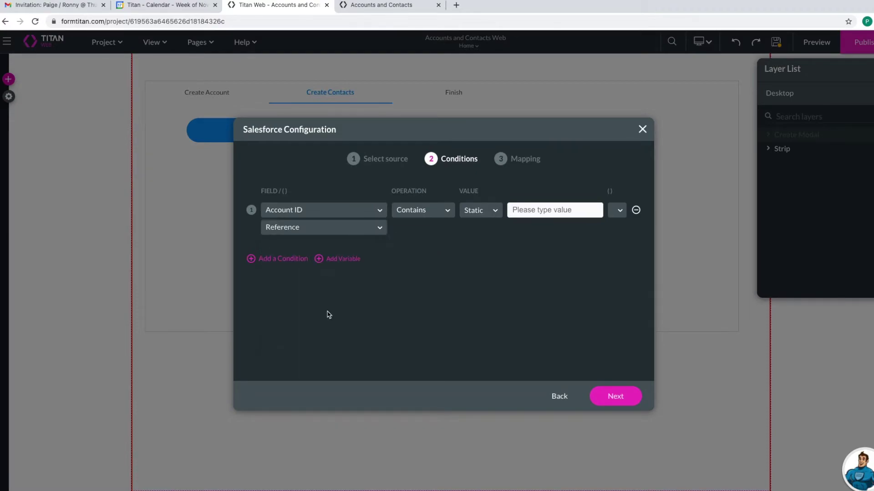
pyautogui.click(433, 213)
pyautogui.click(428, 252)
pyautogui.click(498, 212)
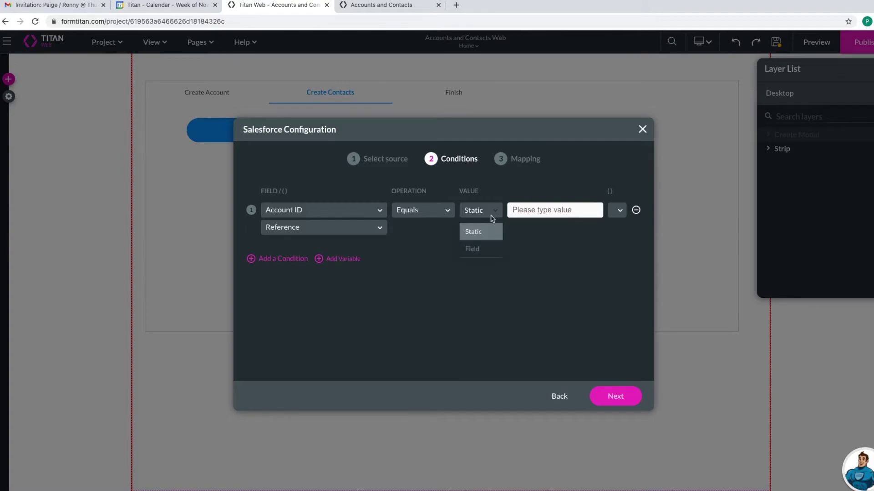
pyautogui.click(486, 249)
pyautogui.click(521, 215)
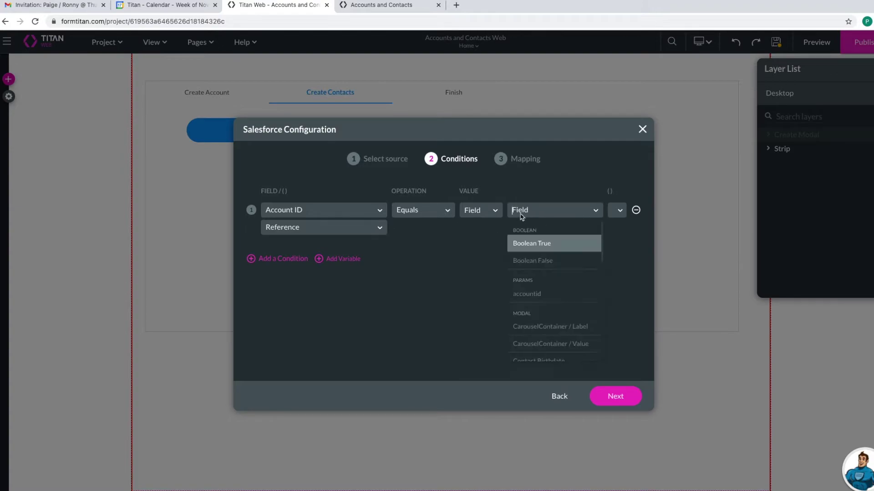
pyautogui.click(536, 294)
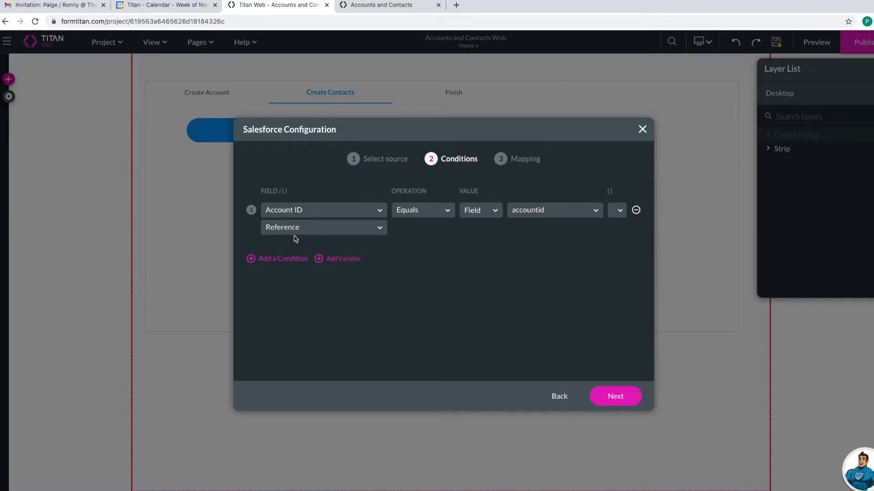
# - Map a first column to the Full Name field and make it editable
pyautogui.click(603, 399)
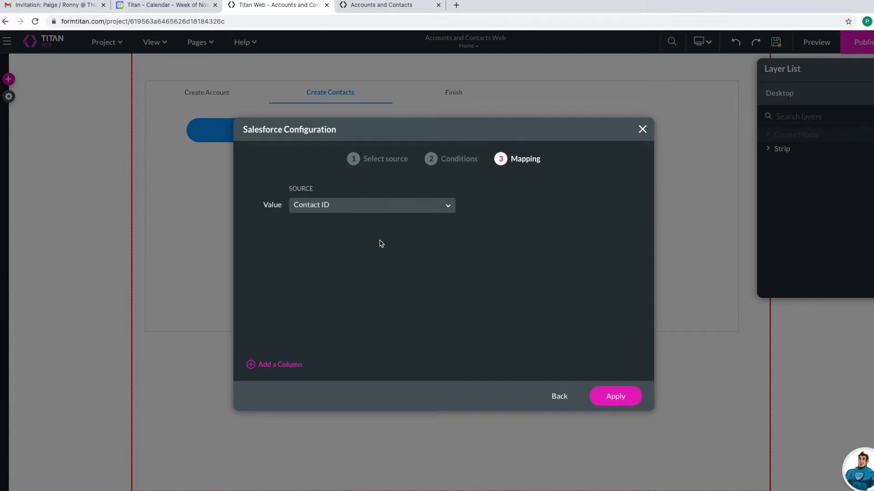
pyautogui.click(291, 364)
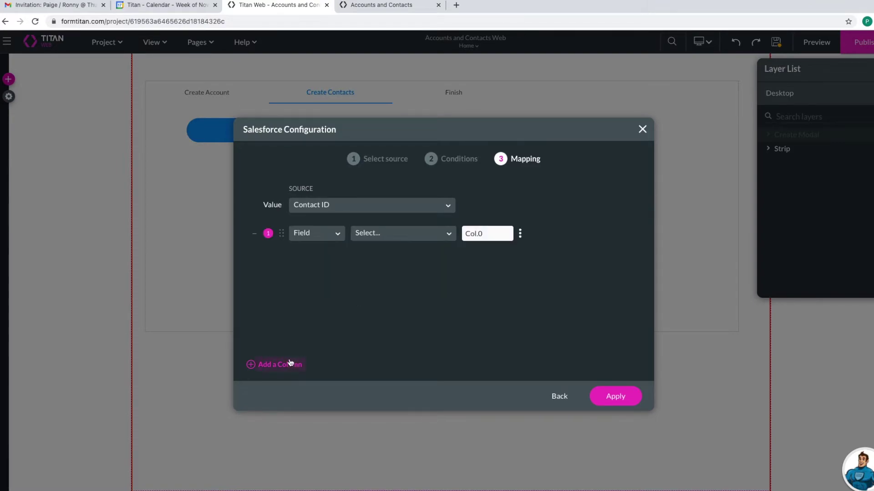
pyautogui.click(374, 234)
pyautogui.scroll(-3, 380, 372)
pyautogui.click(383, 375)
pyautogui.click(399, 234)
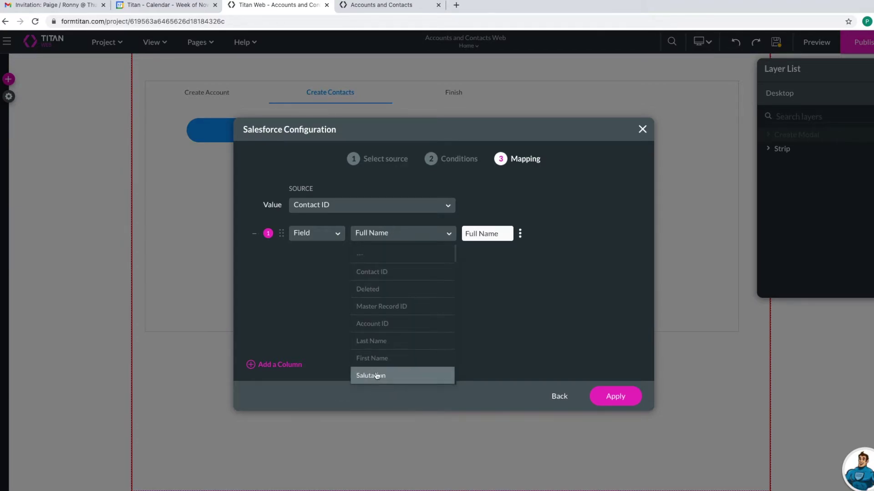
pyautogui.scroll(-4, 377, 376)
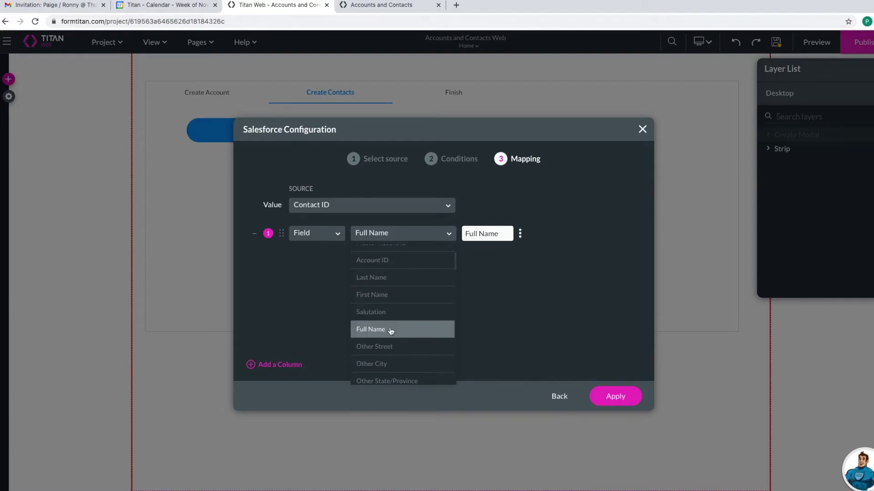
pyautogui.click(390, 331)
pyautogui.click(521, 237)
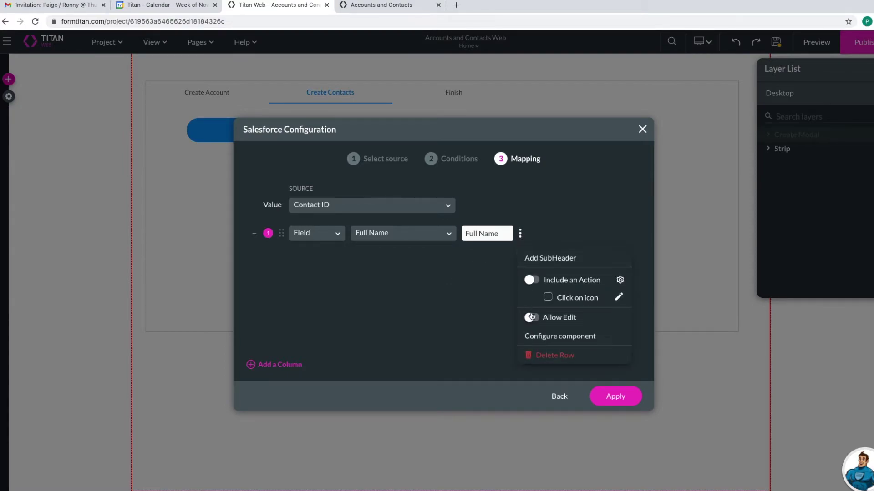
pyautogui.click(530, 318)
# - Add an editable Birthdate column, leaving its component configuration unchanged
pyautogui.click(280, 364)
pyautogui.click(404, 256)
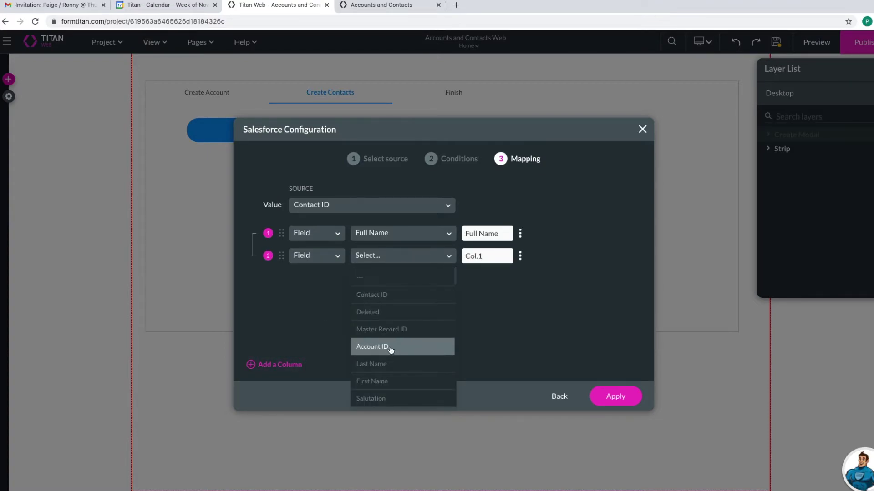
pyautogui.scroll(-1, 381, 367)
pyautogui.scroll(-3, 381, 367)
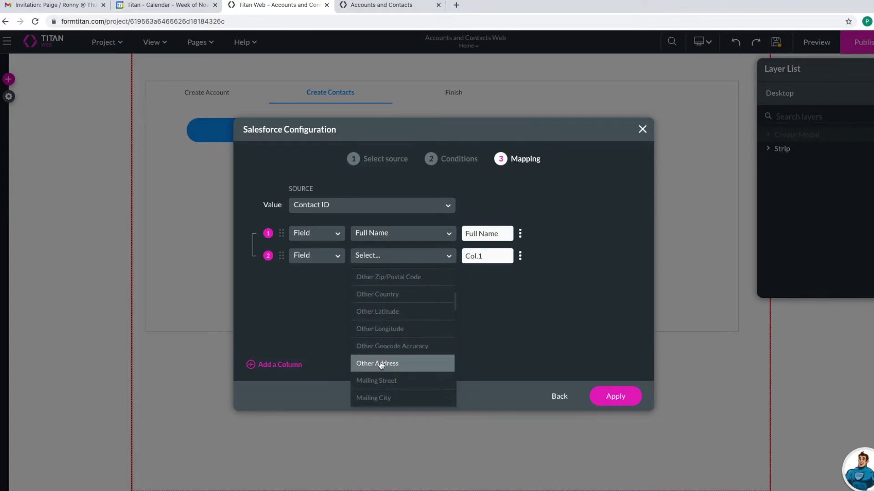
pyautogui.write('birth')
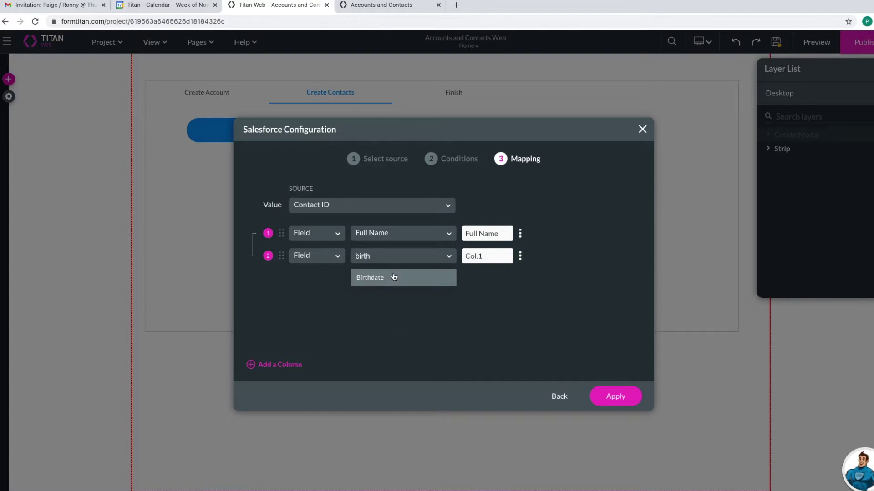
pyautogui.click(394, 277)
pyautogui.click(520, 260)
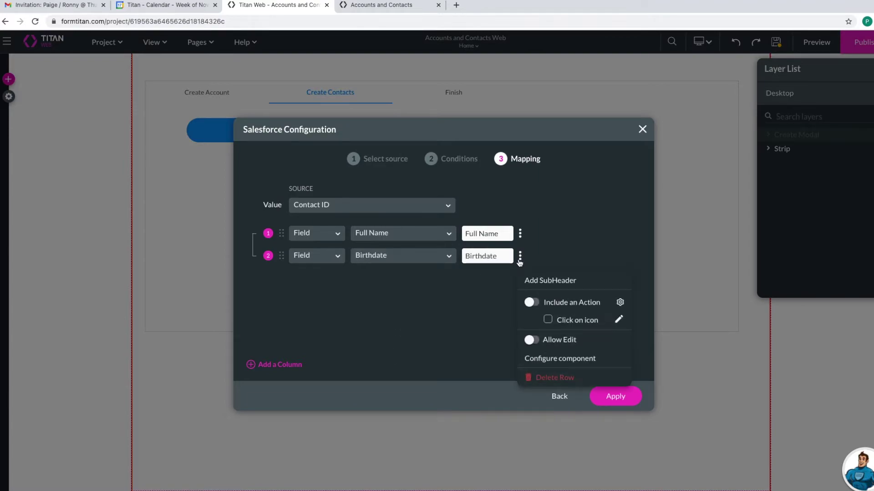
pyautogui.click(530, 340)
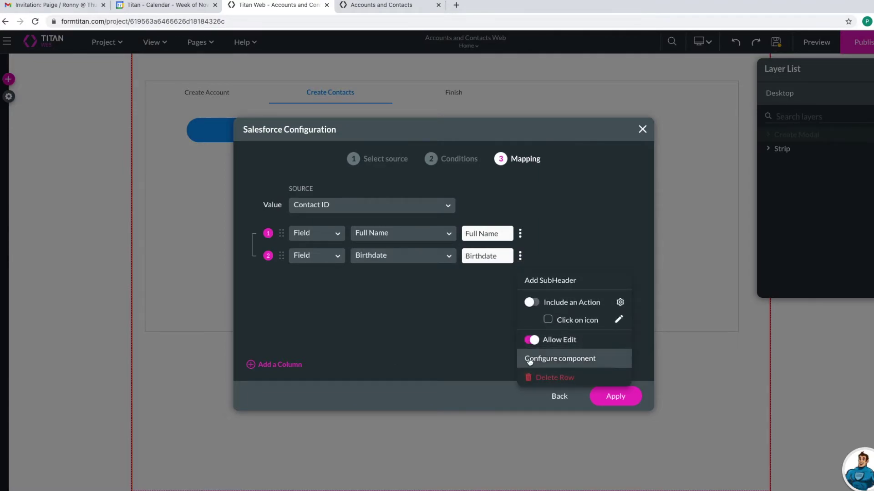
pyautogui.click(529, 359)
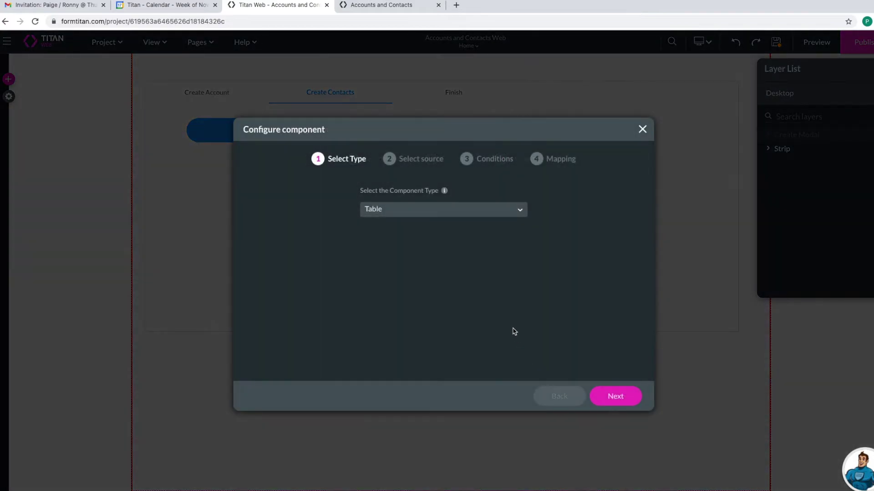
pyautogui.click(475, 217)
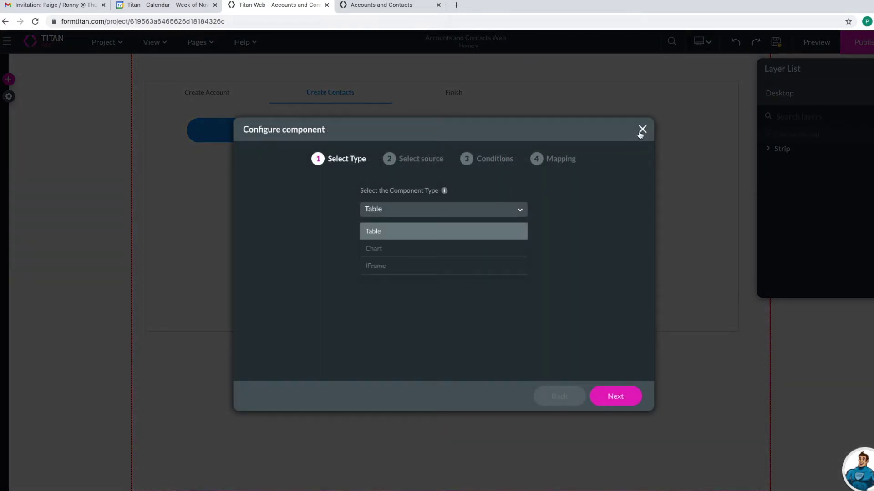
pyautogui.click(639, 133)
pyautogui.click(520, 256)
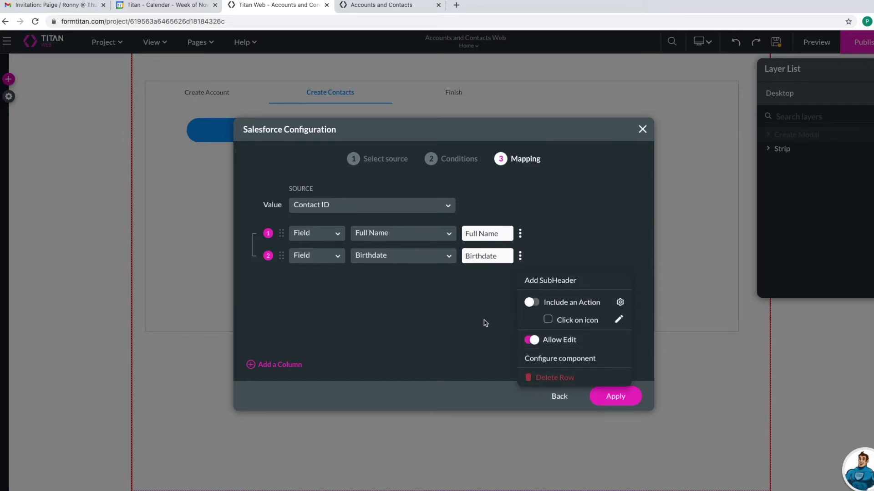
pyautogui.click(470, 312)
# - Add an editable Email column and apply the column mapping to the PowerTable
pyautogui.click(274, 366)
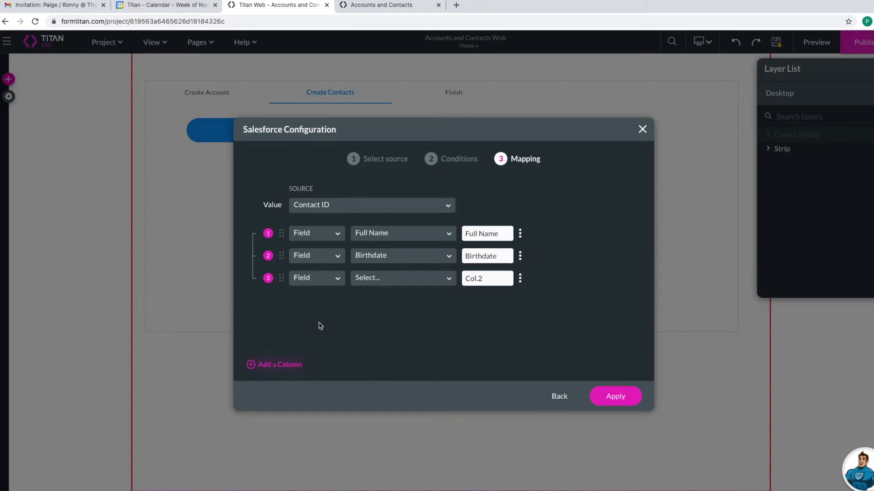
pyautogui.click(394, 281)
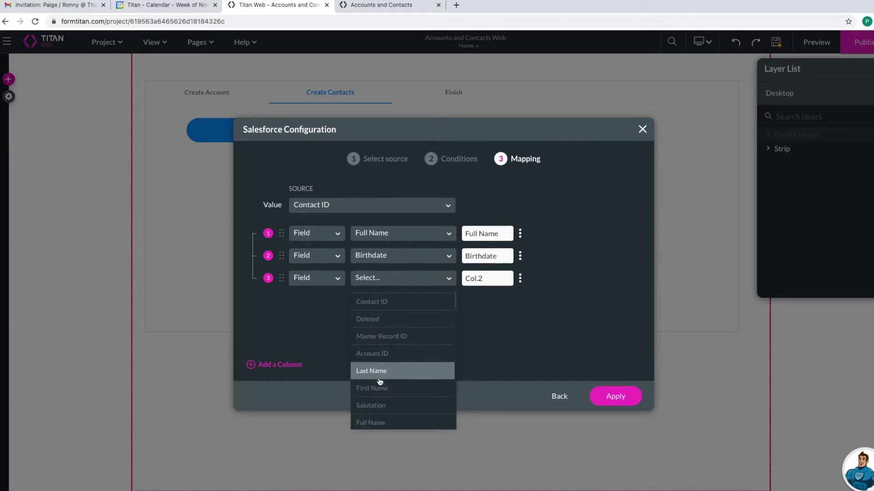
pyautogui.write('email')
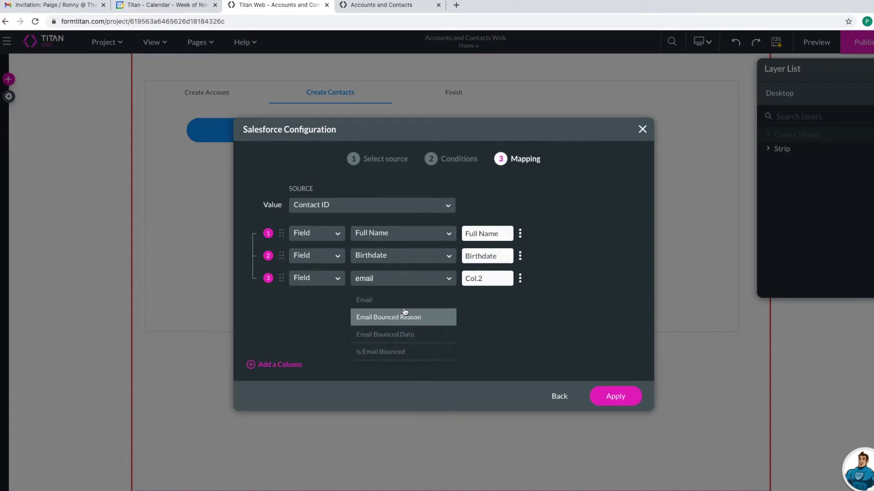
pyautogui.click(402, 300)
pyautogui.click(522, 279)
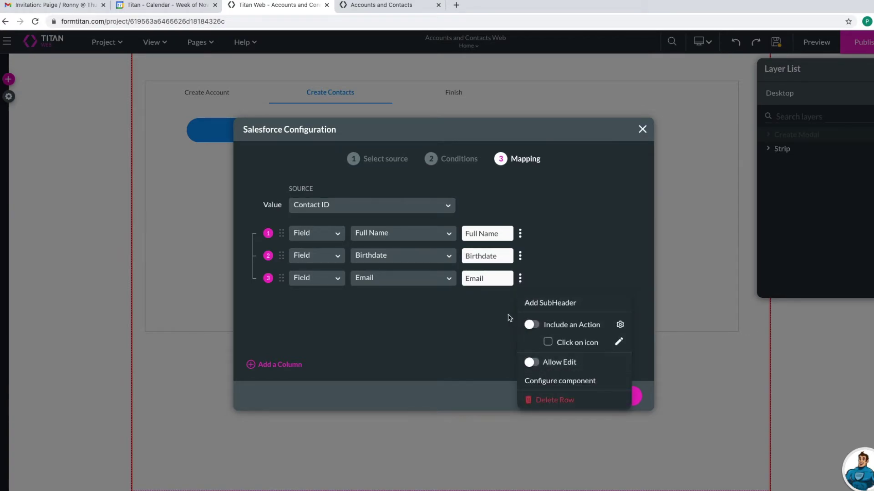
pyautogui.click(529, 362)
pyautogui.click(453, 339)
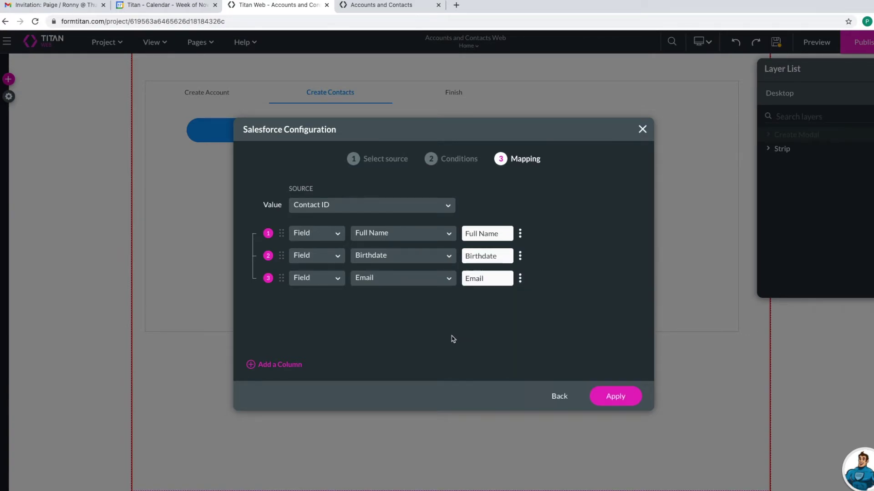
pyautogui.click(622, 398)
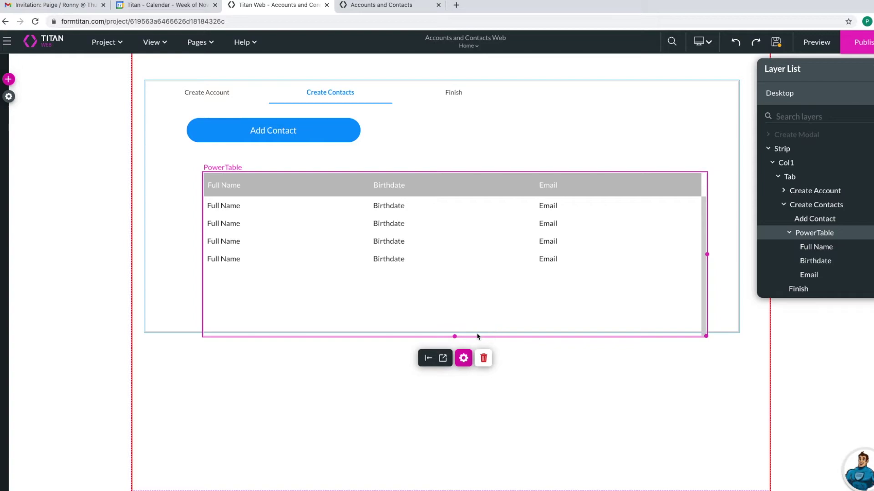
# - Shorten the PowerTable to fit within the tab and select the Add Contact button
pyautogui.moveTo(456, 335); pyautogui.dragTo(435, 238)
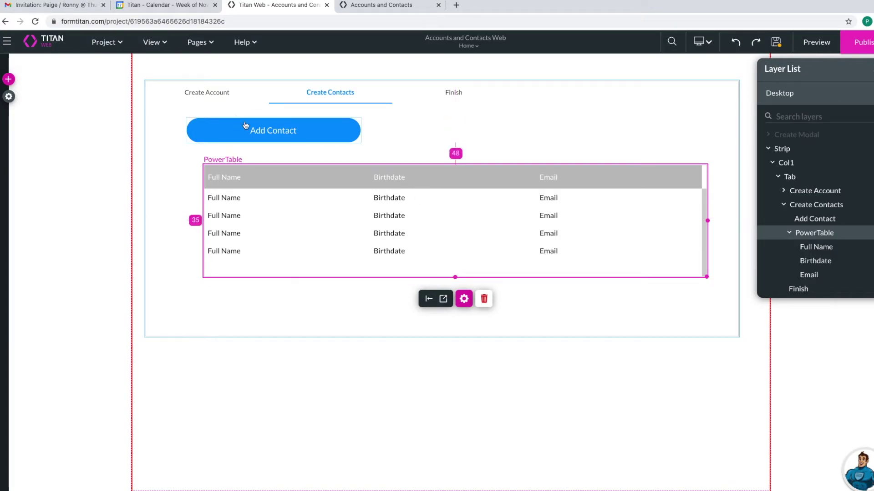
pyautogui.click(304, 134)
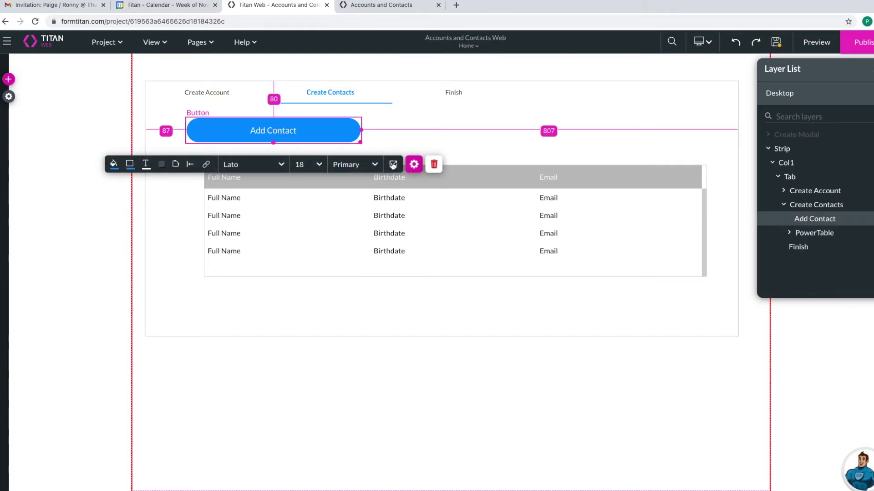
# - Start an On Click rule for Add Contact using the system Drawer/Modal action
pyautogui.click(418, 168)
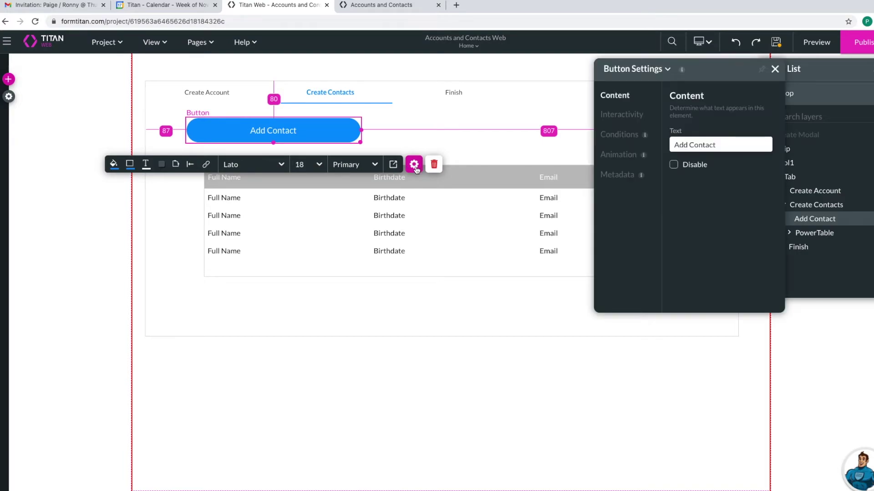
pyautogui.click(612, 118)
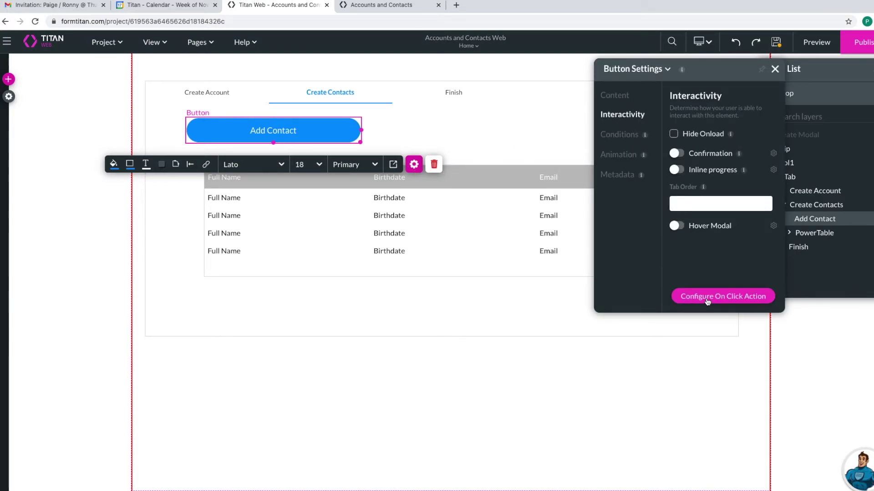
pyautogui.click(707, 298)
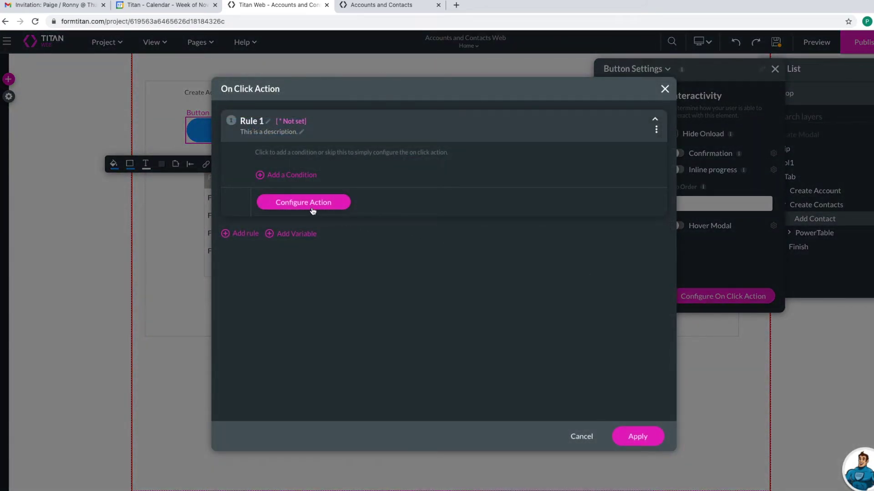
pyautogui.click(313, 204)
pyautogui.click(299, 188)
pyautogui.click(291, 159)
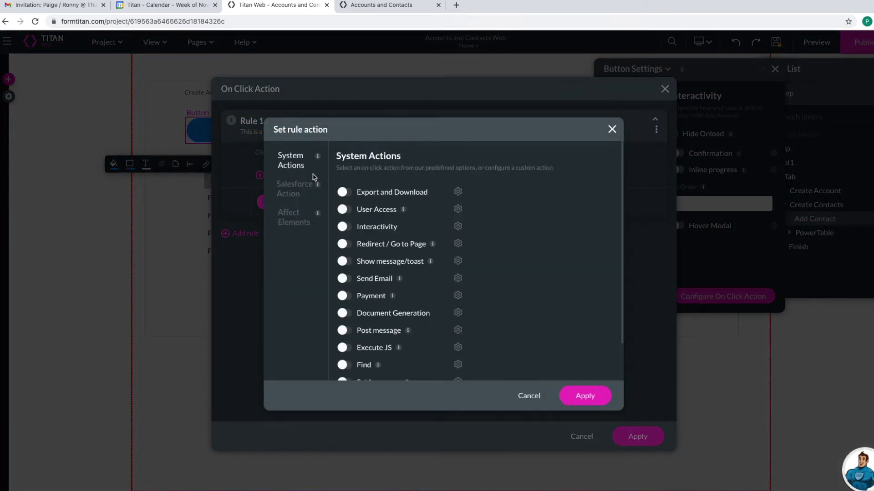
pyautogui.scroll(-2, 373, 273)
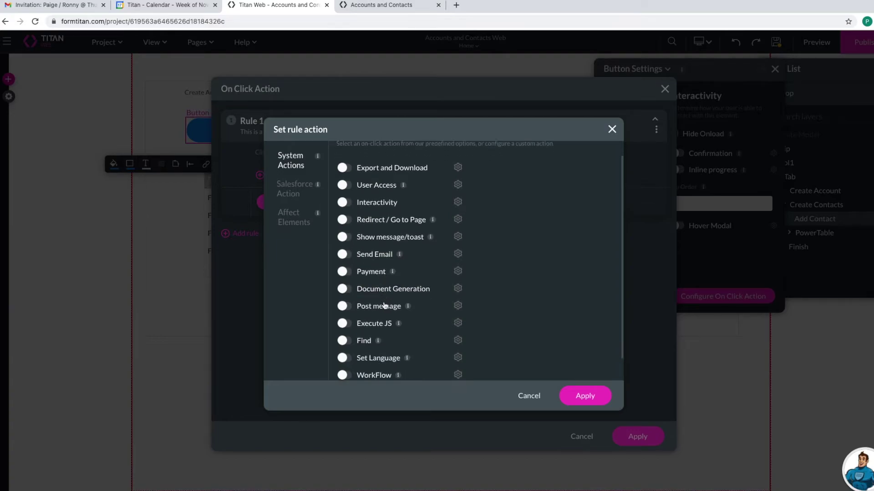
pyautogui.click(348, 373)
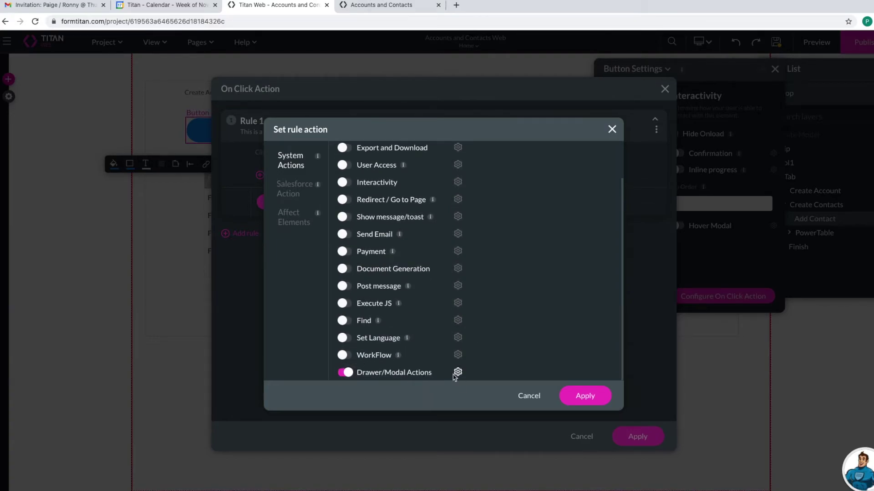
# - Configure the action to show Create Modal and apply the rule
pyautogui.click(457, 372)
pyautogui.click(326, 175)
pyautogui.click(387, 160)
pyautogui.click(415, 181)
pyautogui.click(416, 205)
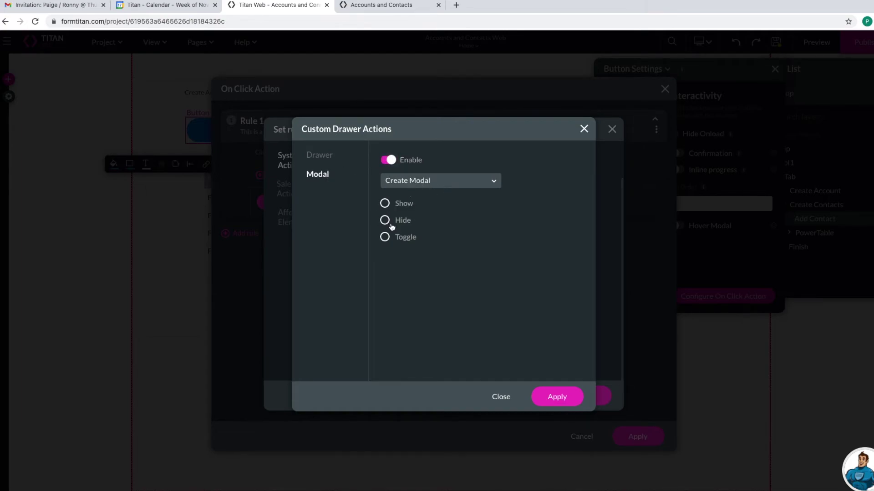
pyautogui.click(388, 204)
pyautogui.click(582, 396)
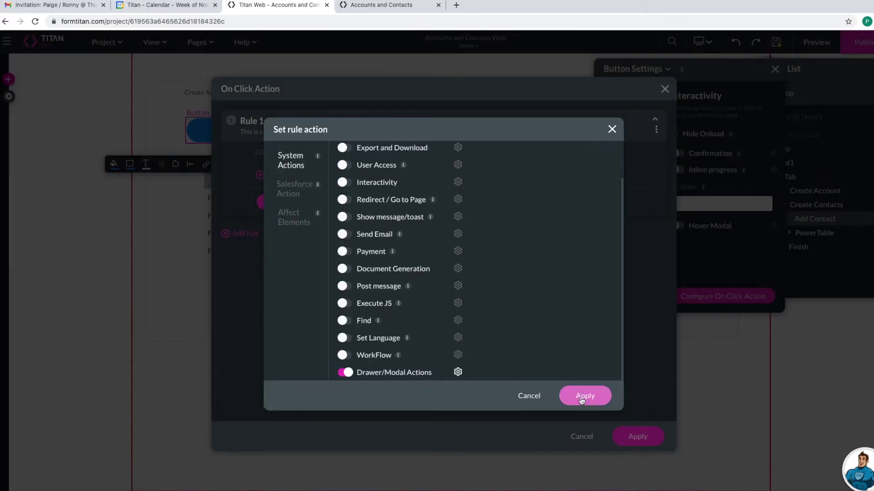
pyautogui.click(582, 399)
pyautogui.click(635, 437)
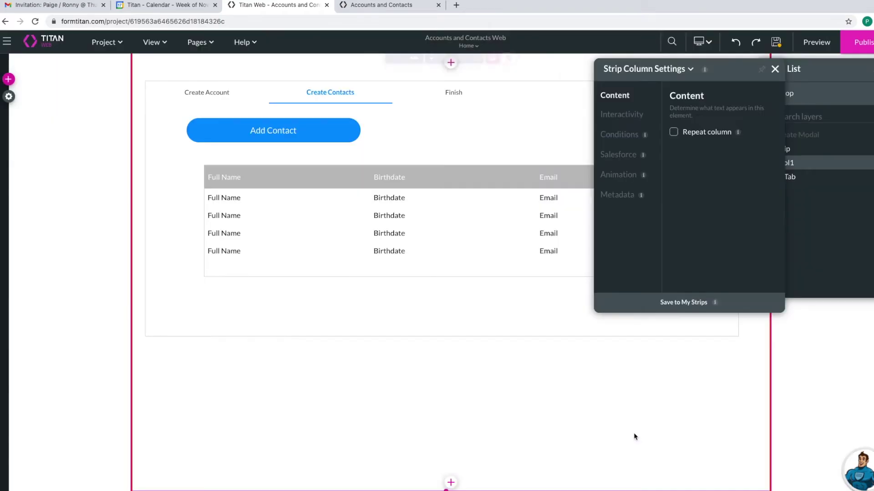
# - Open Create Modal for editing from Site Elements' Drawers and Modals manager
pyautogui.click(8, 97)
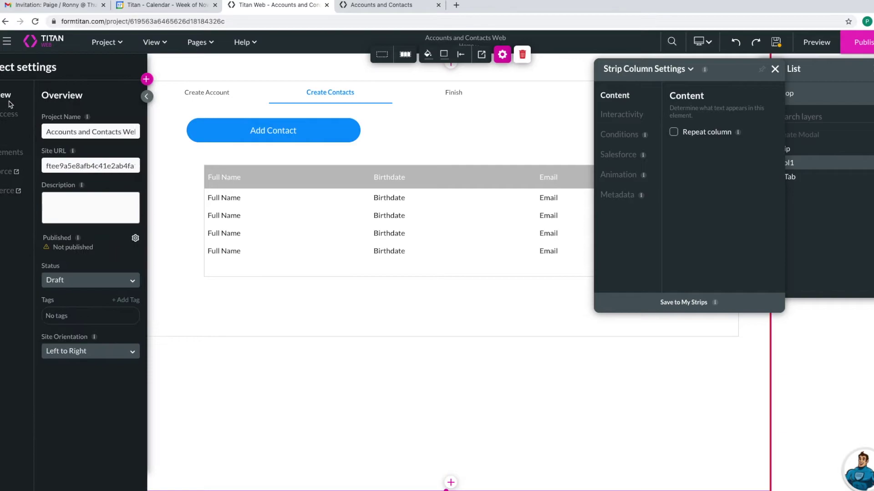
pyautogui.click(23, 154)
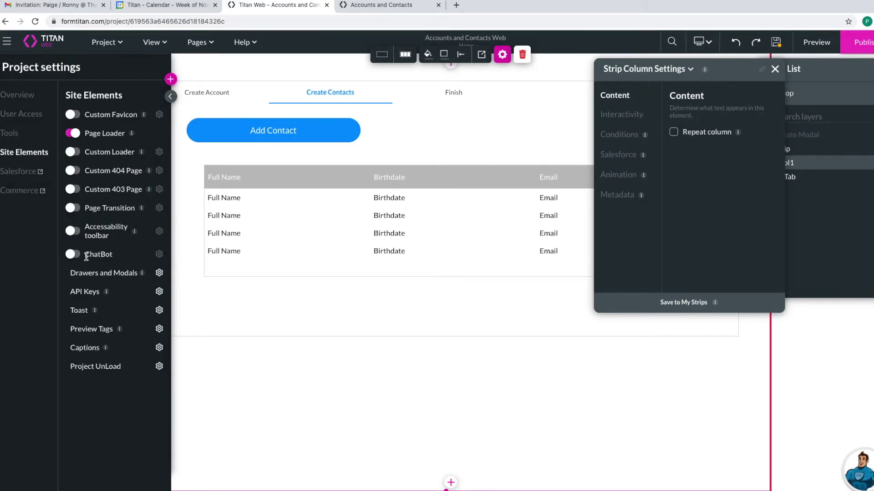
pyautogui.click(159, 273)
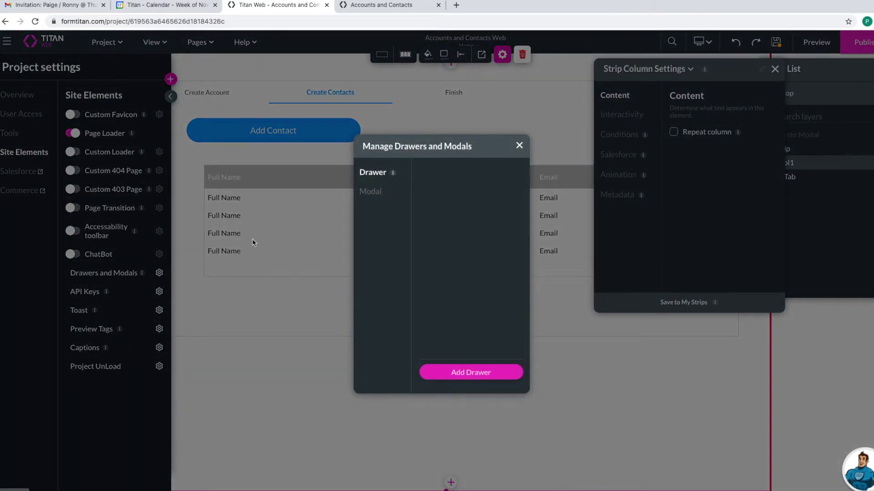
pyautogui.click(371, 192)
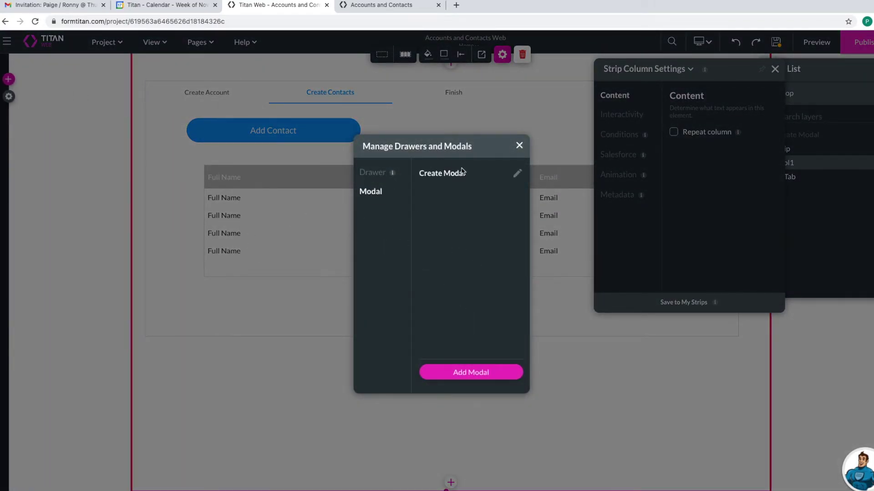
pyautogui.click(517, 174)
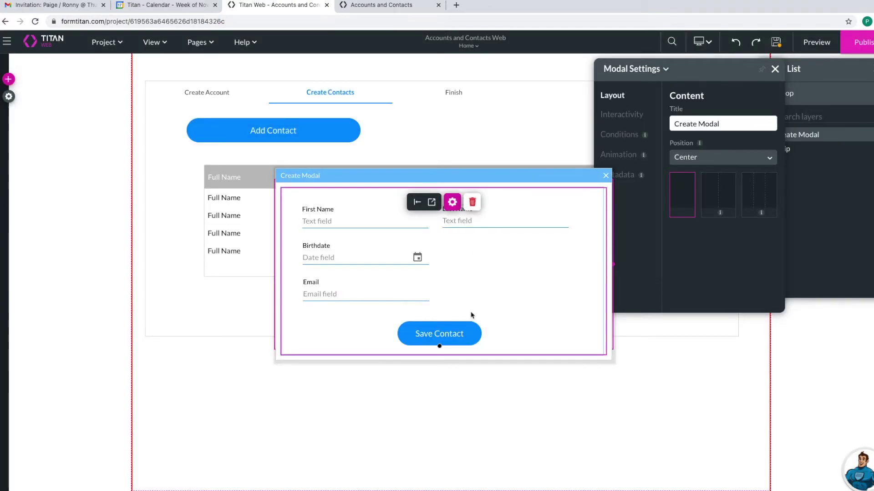
# - Nudge the Save Contact button and bring up its On Click Action rules
pyautogui.click(469, 333)
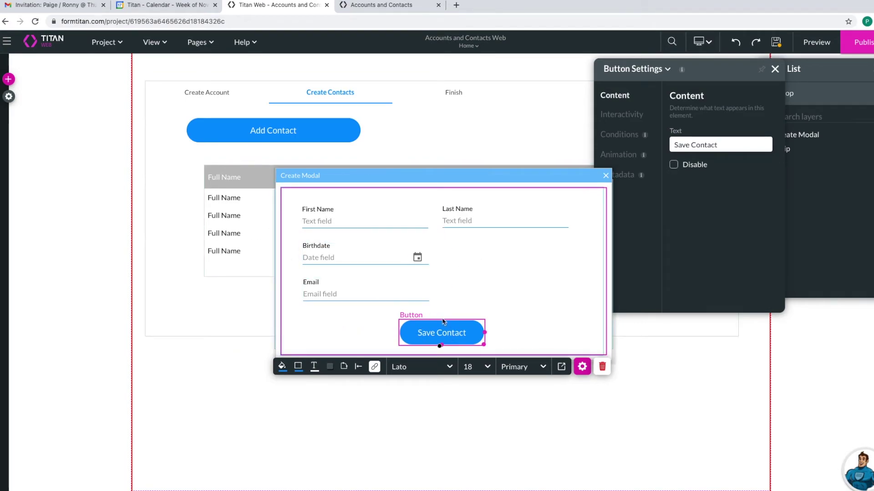
pyautogui.moveTo(448, 335); pyautogui.dragTo(446, 335)
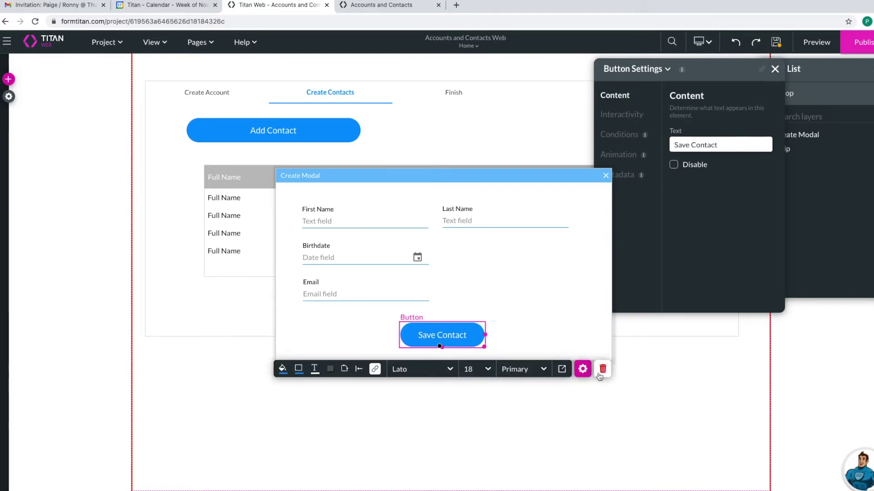
pyautogui.click(584, 371)
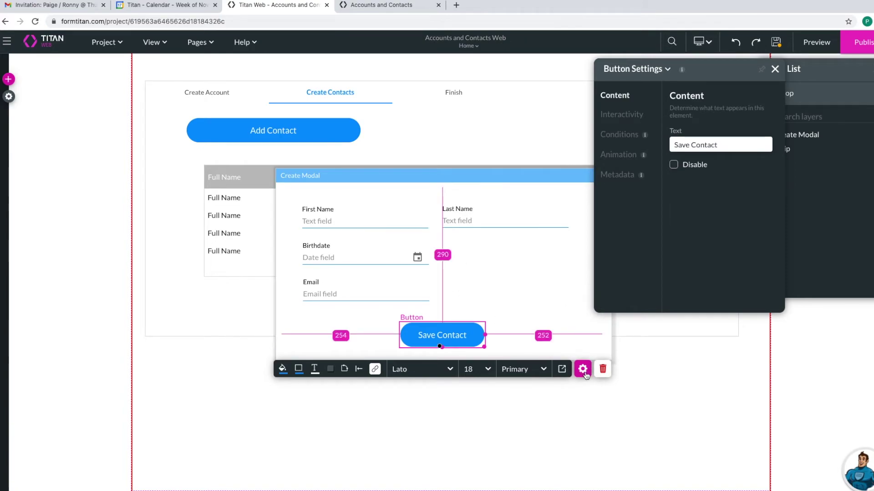
pyautogui.click(635, 115)
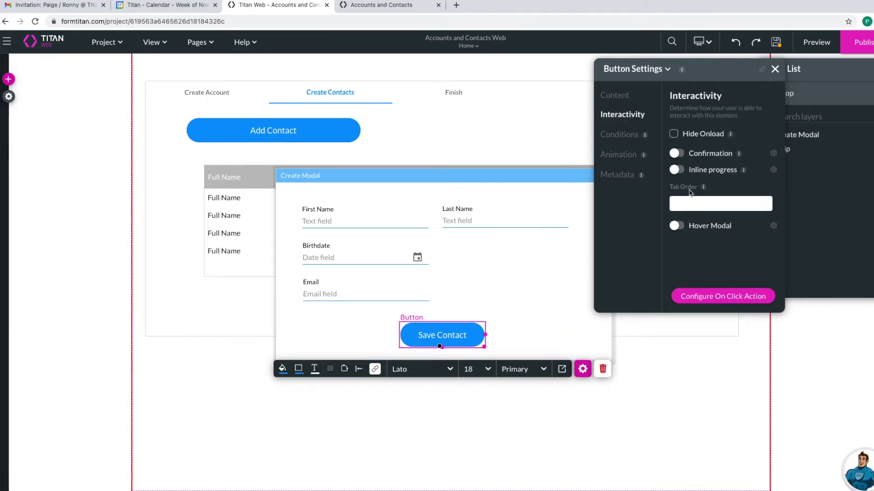
pyautogui.click(720, 295)
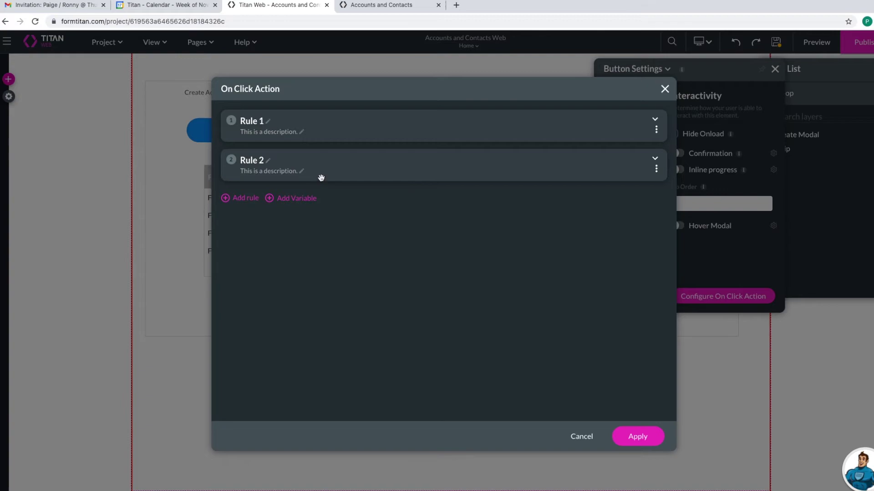
# - Set Rule 2 to the Salesforce action #1 Contact (get) - PowerTable - e25 and apply
pyautogui.click(655, 158)
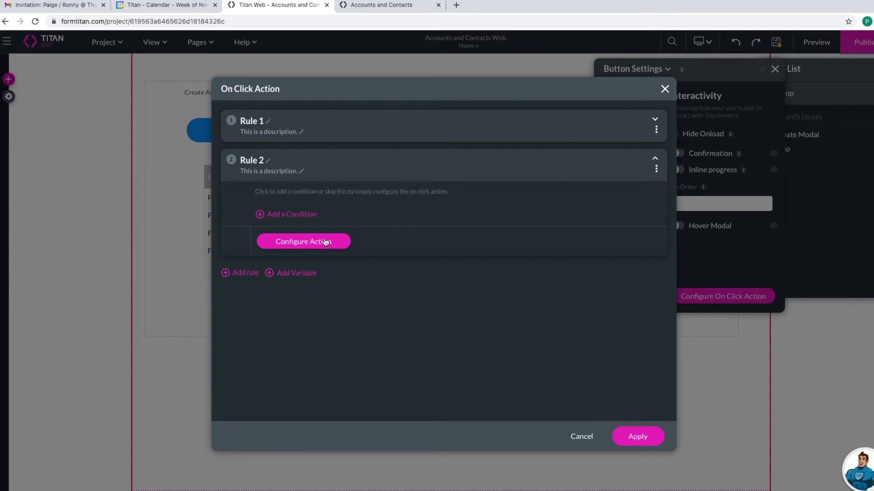
pyautogui.click(325, 243)
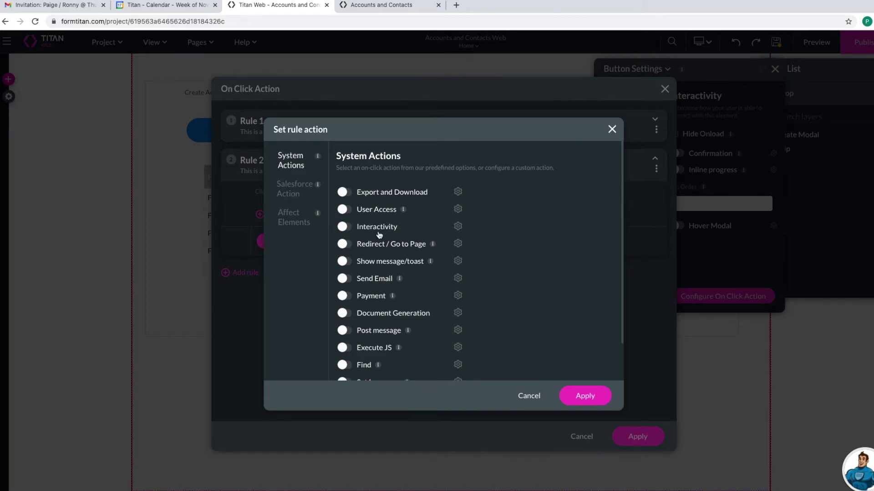
pyautogui.scroll(-1, 380, 234)
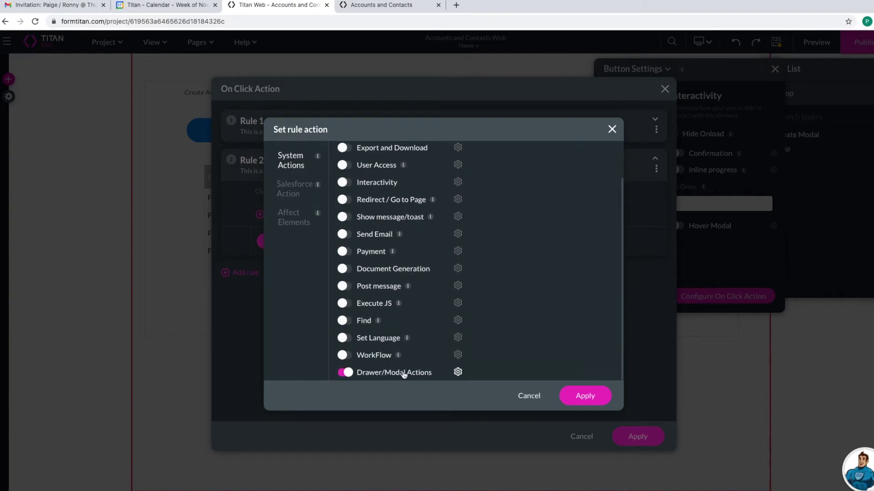
pyautogui.click(305, 193)
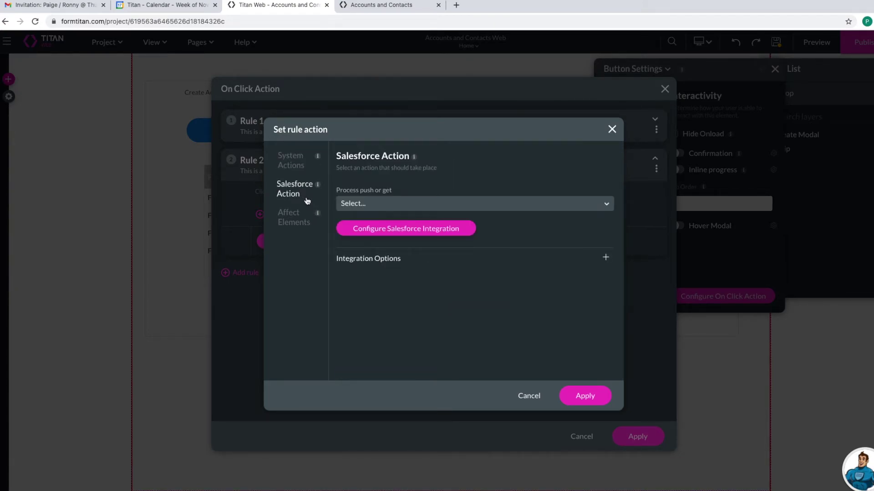
pyautogui.click(362, 205)
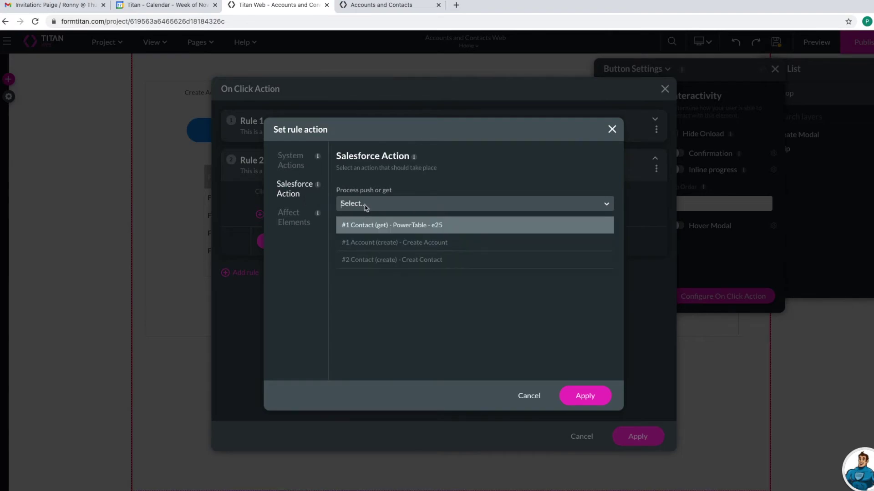
pyautogui.click(391, 226)
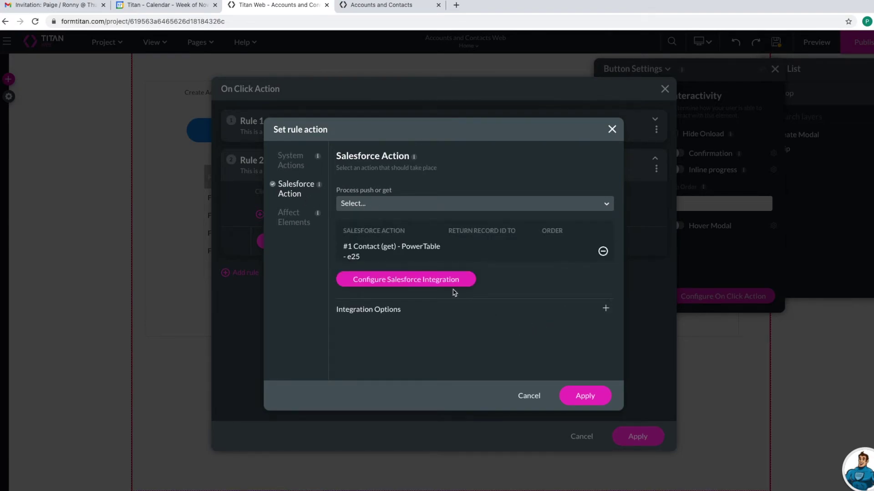
pyautogui.click(582, 396)
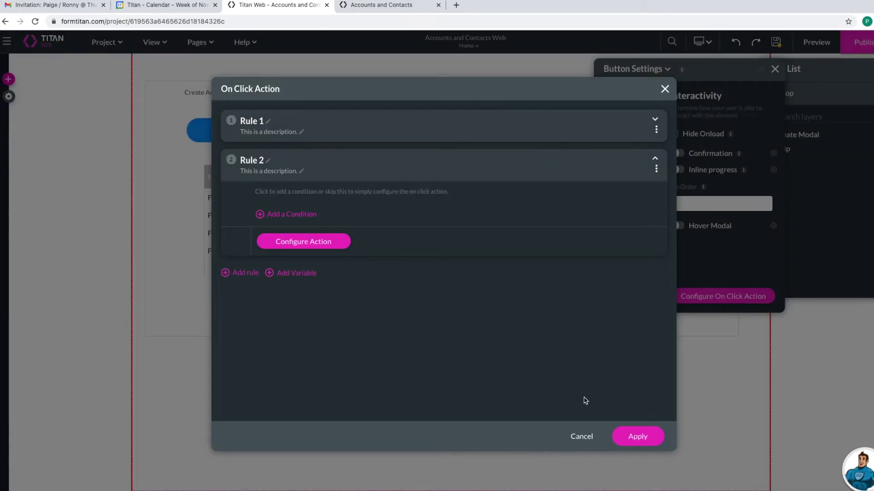
pyautogui.click(628, 437)
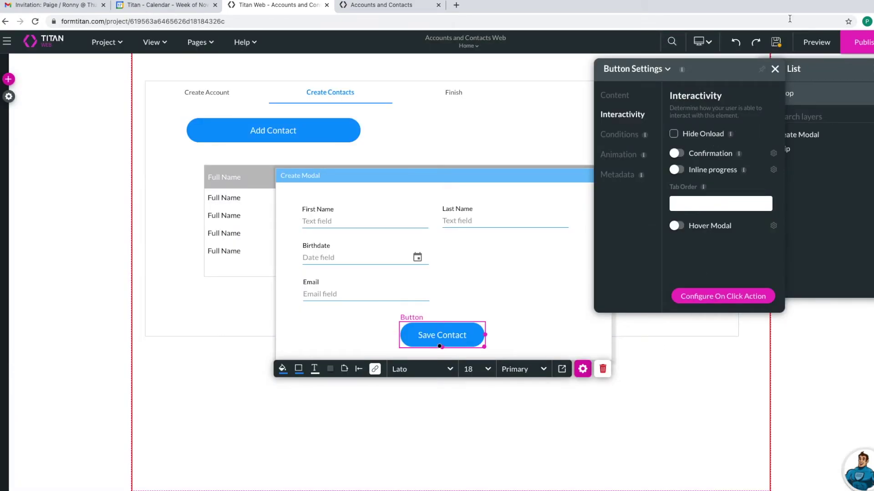
# - Save the project and close the button settings and the Create Modal
pyautogui.click(778, 42)
pyautogui.click(775, 69)
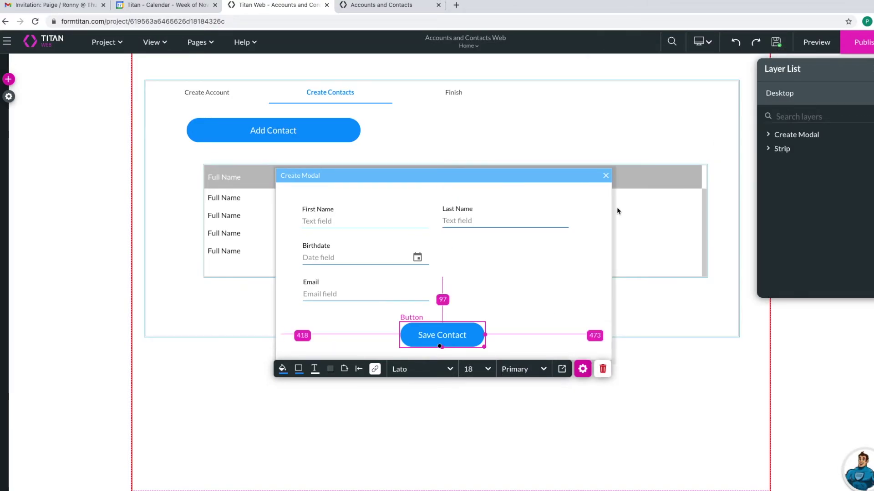
pyautogui.click(606, 177)
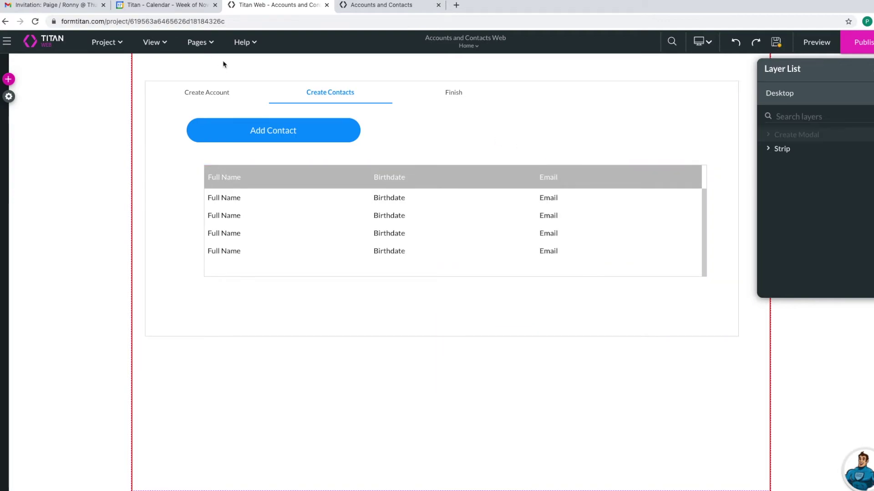
# - Delete the automatic PowerTable rule from the Home page's every-load actions
pyautogui.click(196, 43)
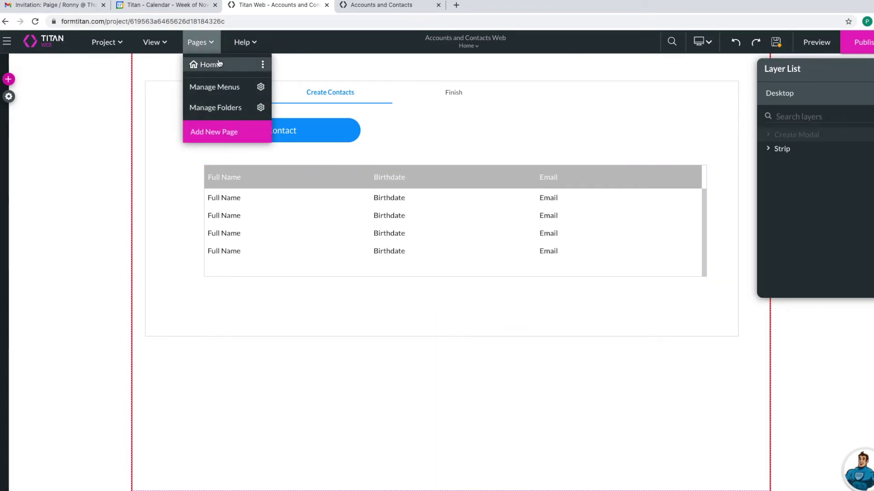
pyautogui.click(263, 66)
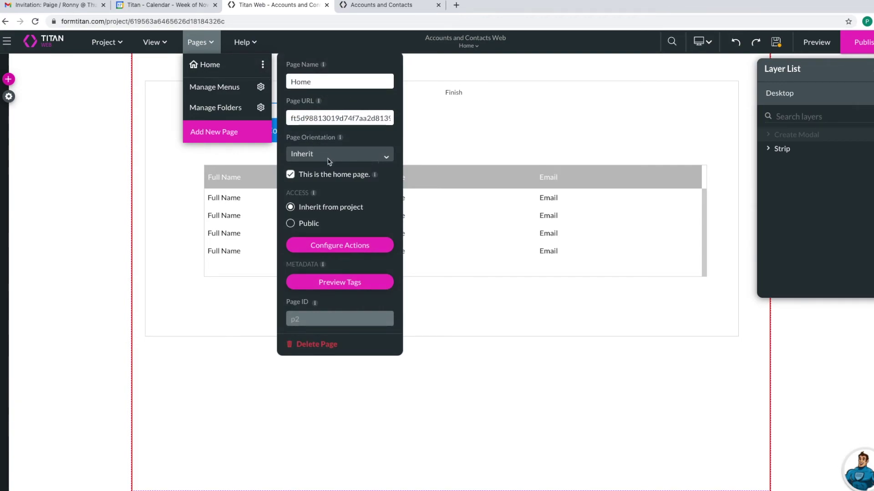
pyautogui.click(344, 247)
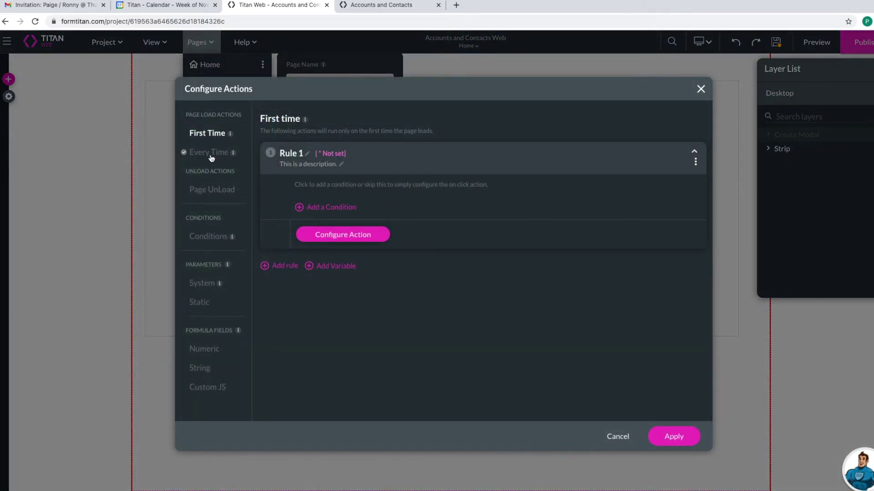
pyautogui.click(212, 157)
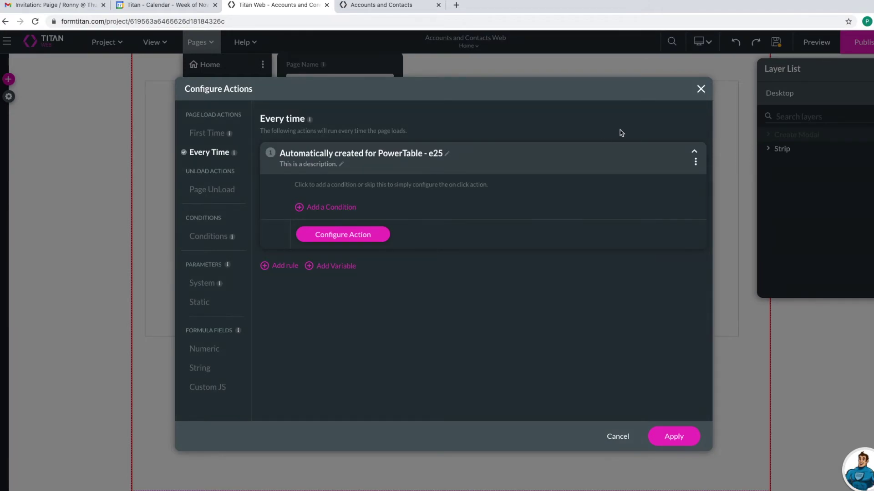
pyautogui.click(694, 162)
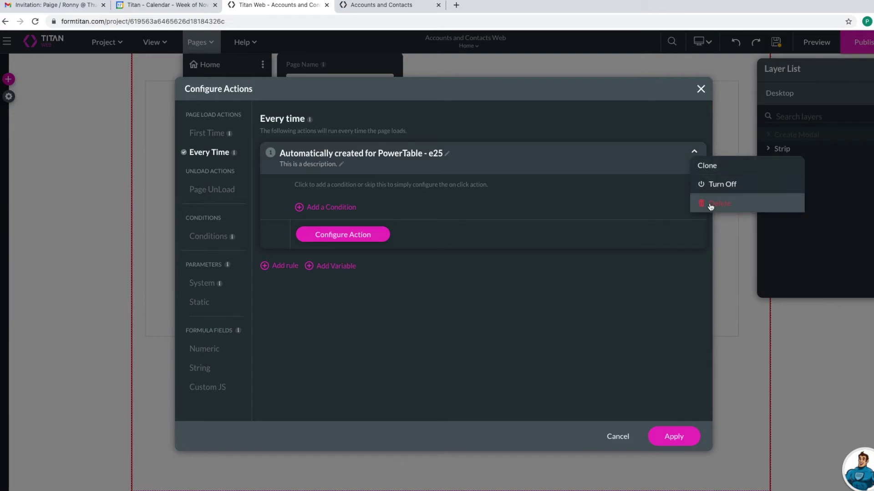
pyautogui.click(696, 204)
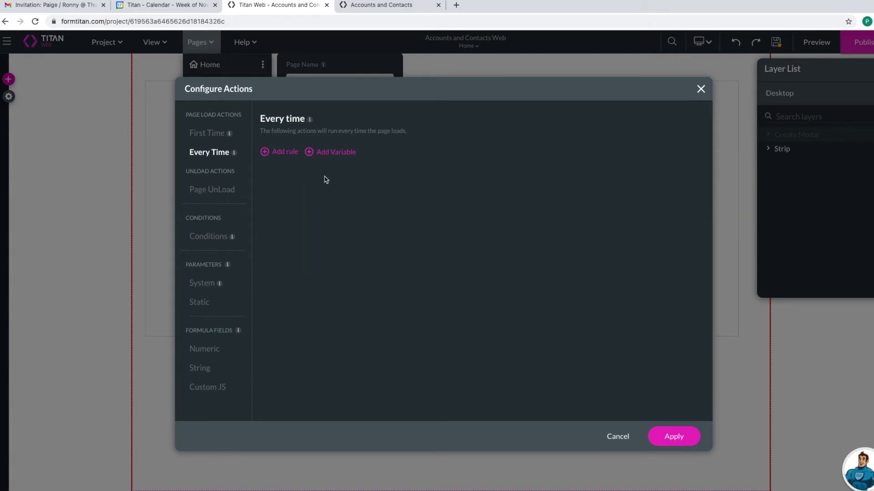
# - Delete Rule 1 from the First Time load actions, apply, and close Home page settings
pyautogui.click(208, 133)
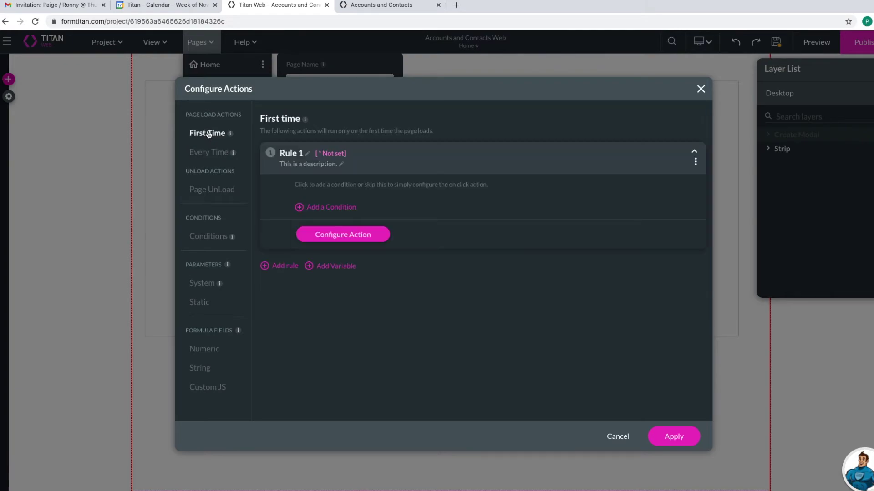
pyautogui.click(696, 162)
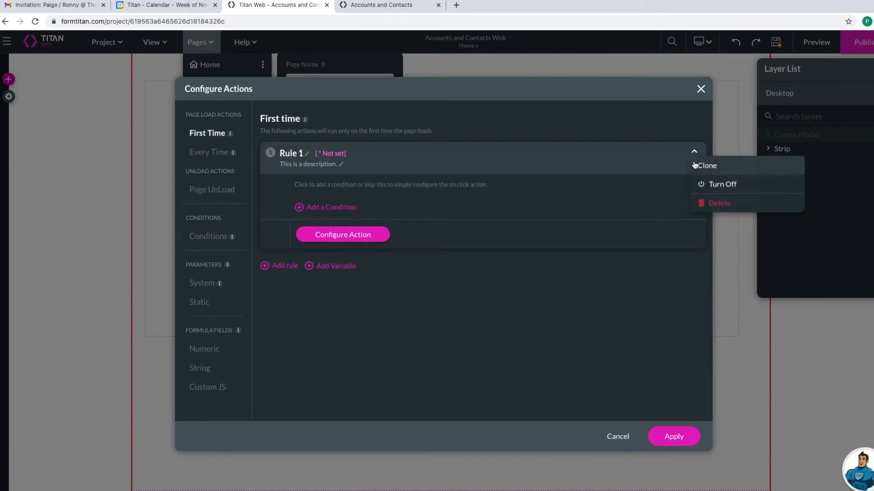
pyautogui.click(682, 157)
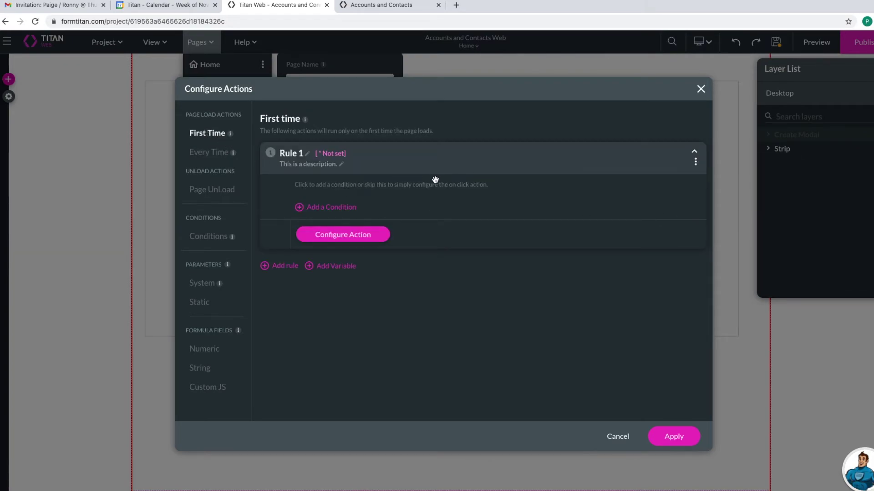
pyautogui.click(386, 240)
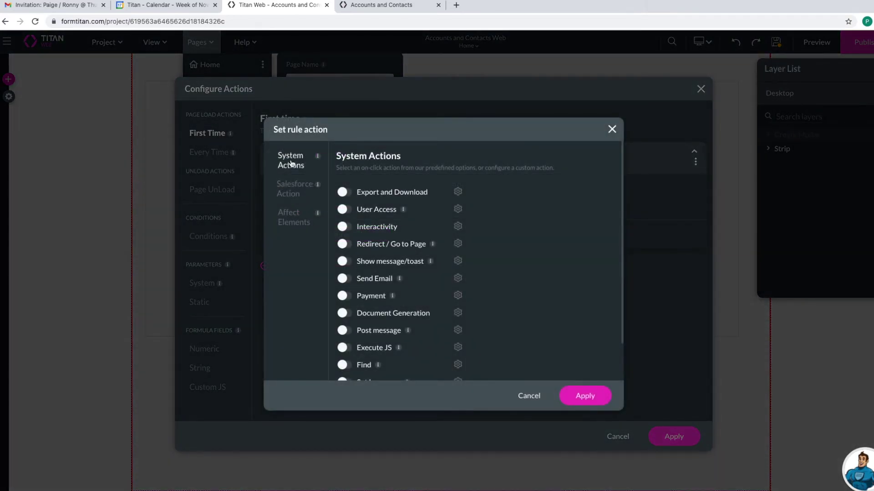
pyautogui.click(292, 186)
pyautogui.click(285, 221)
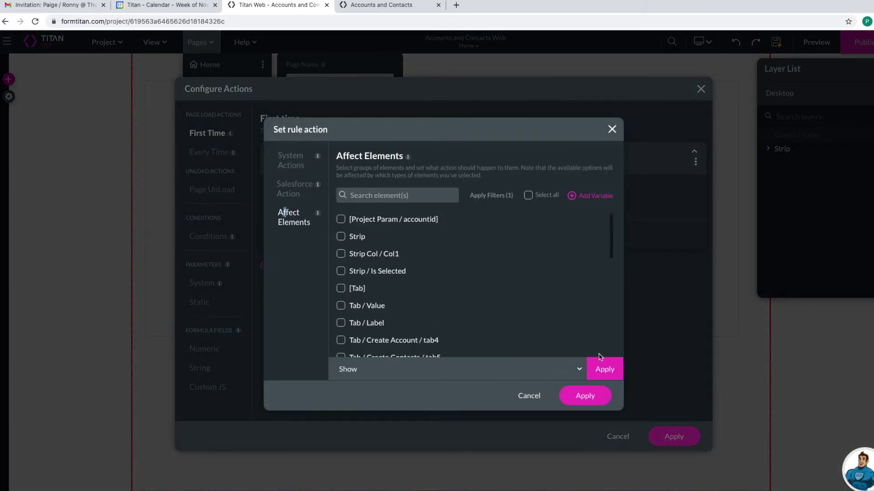
pyautogui.click(611, 130)
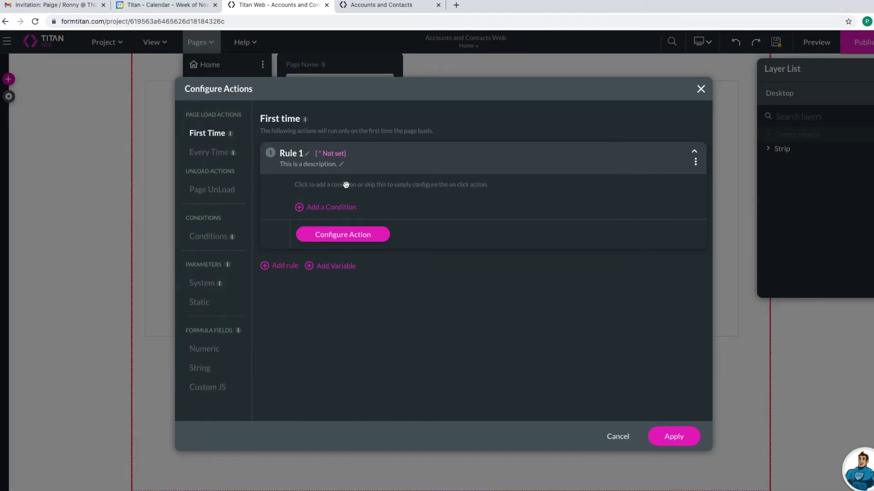
pyautogui.click(696, 162)
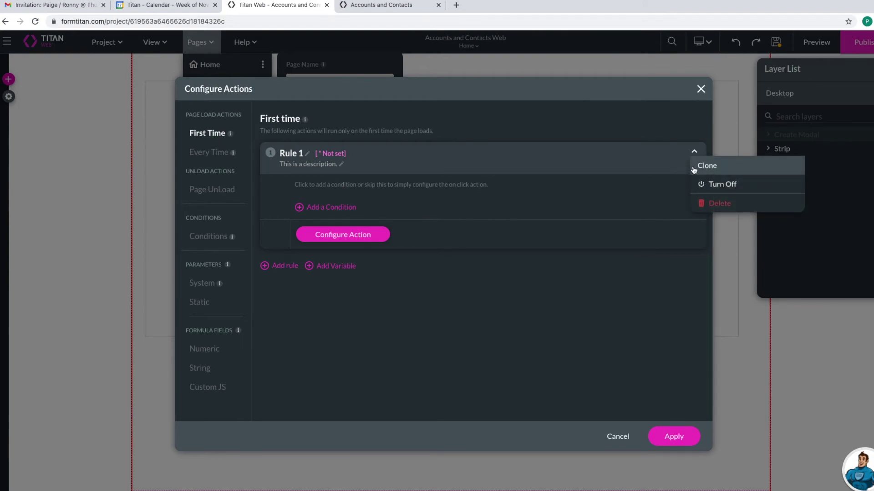
pyautogui.click(709, 207)
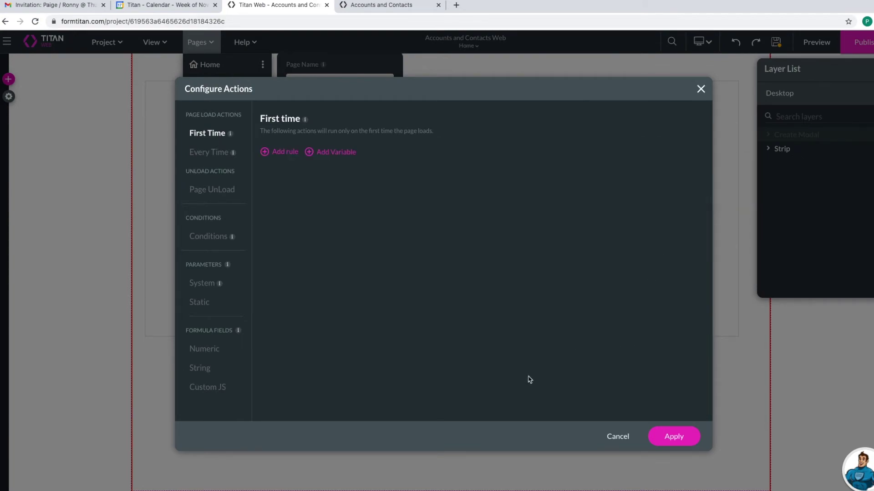
pyautogui.click(666, 440)
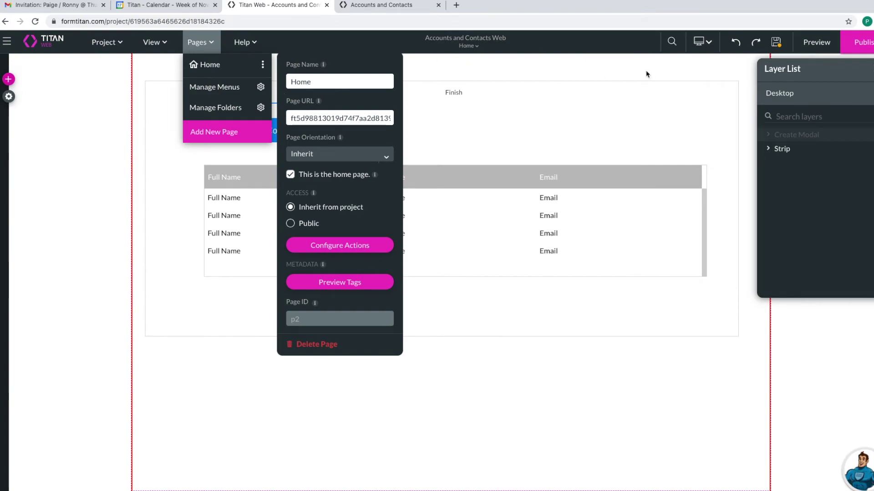
pyautogui.click(778, 43)
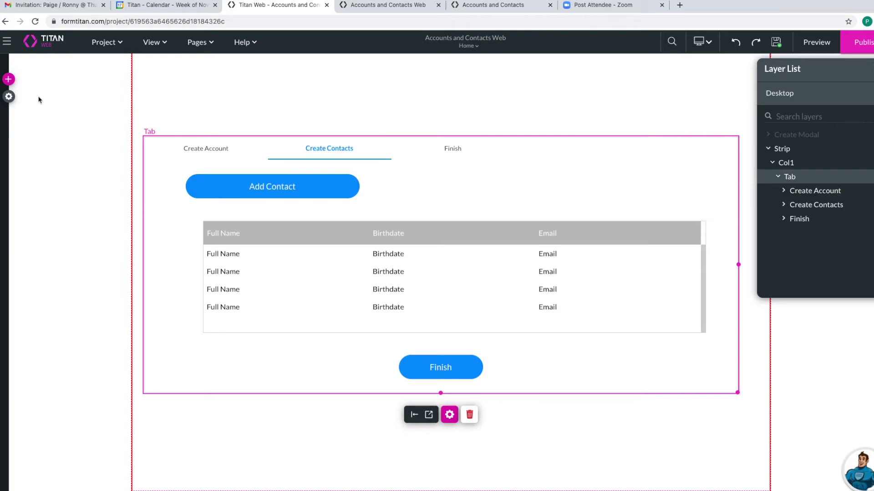
# - Browse the container elements and check the project's Salesforce integration settings
pyautogui.click(9, 79)
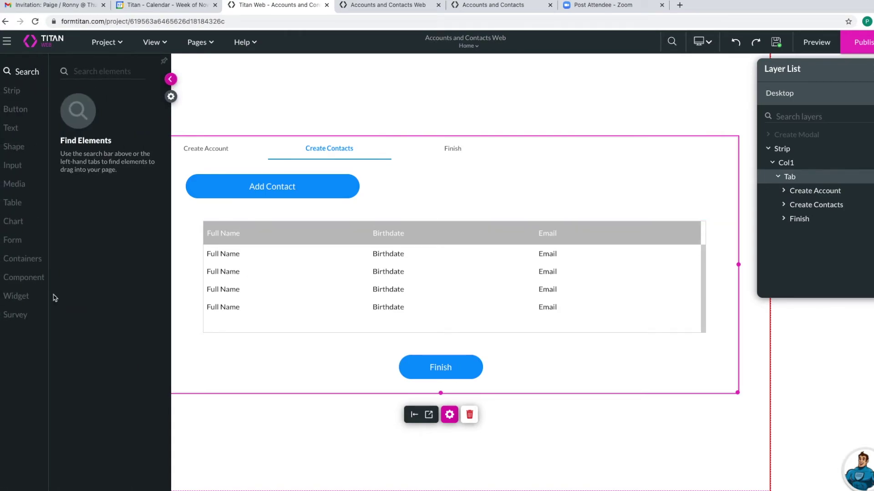
pyautogui.click(20, 259)
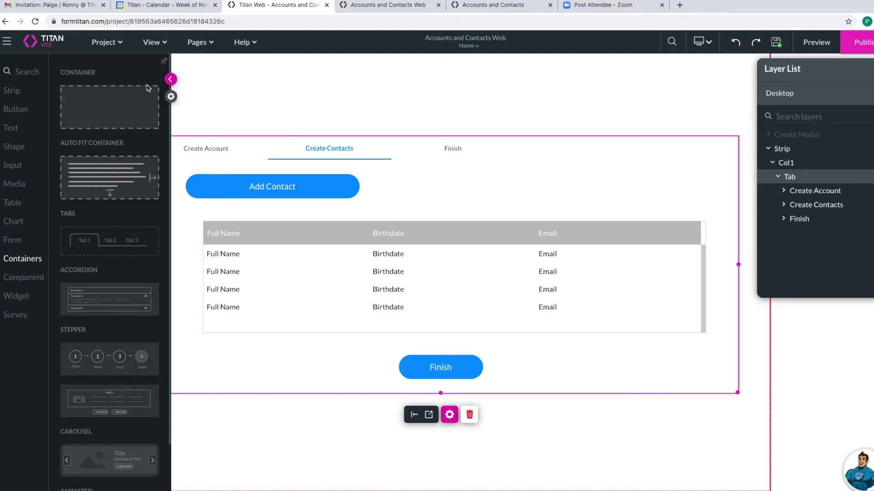
pyautogui.click(171, 97)
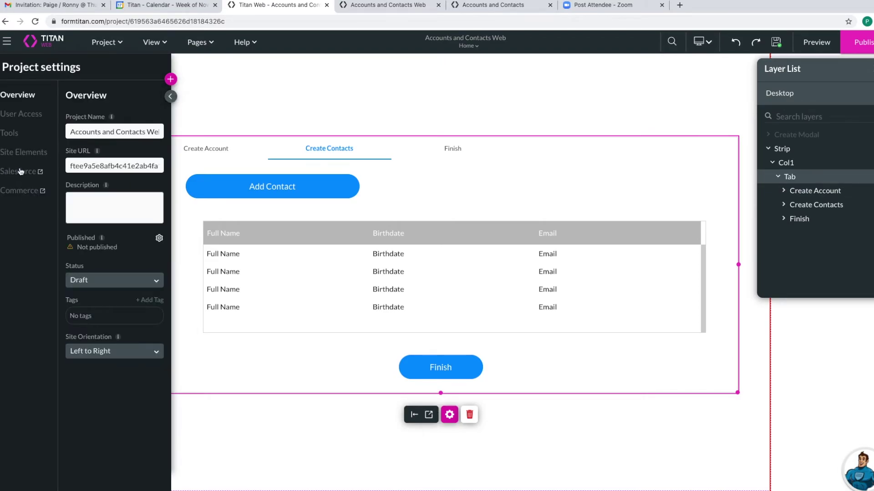
pyautogui.click(20, 171)
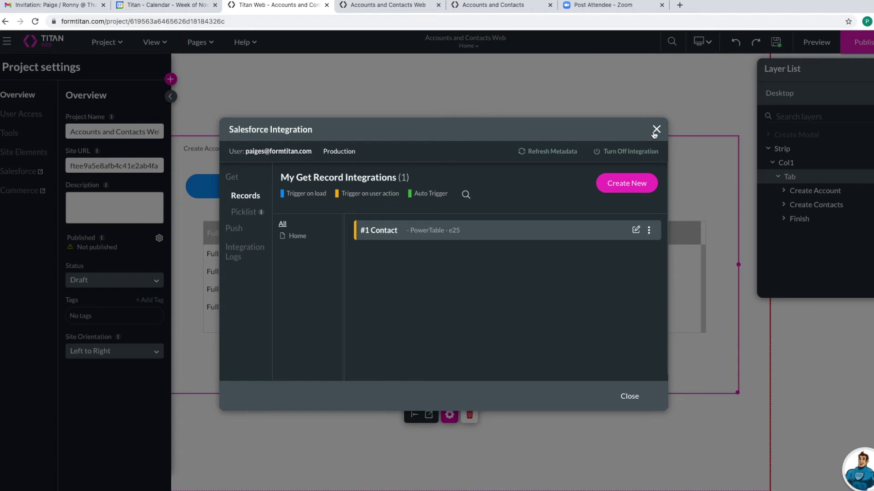
pyautogui.click(655, 131)
# - Open the Drawers and Modals manager and edit Create Modal from the Modal list
pyautogui.click(46, 155)
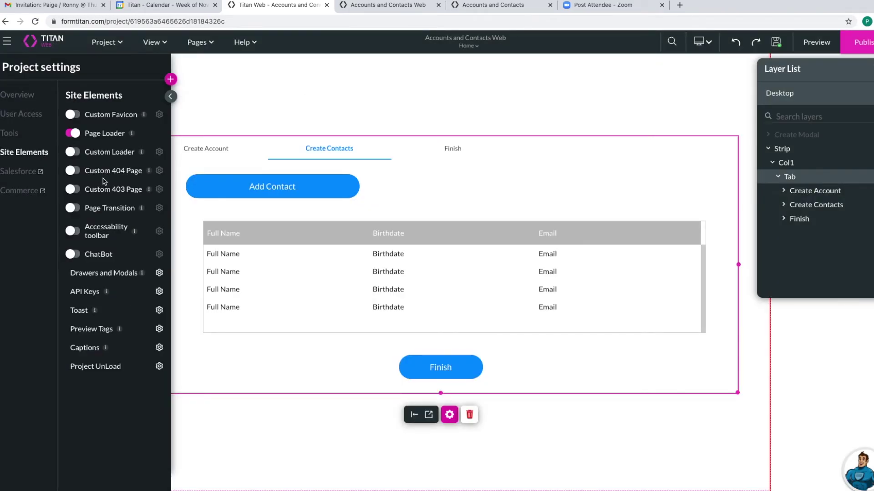
pyautogui.click(159, 273)
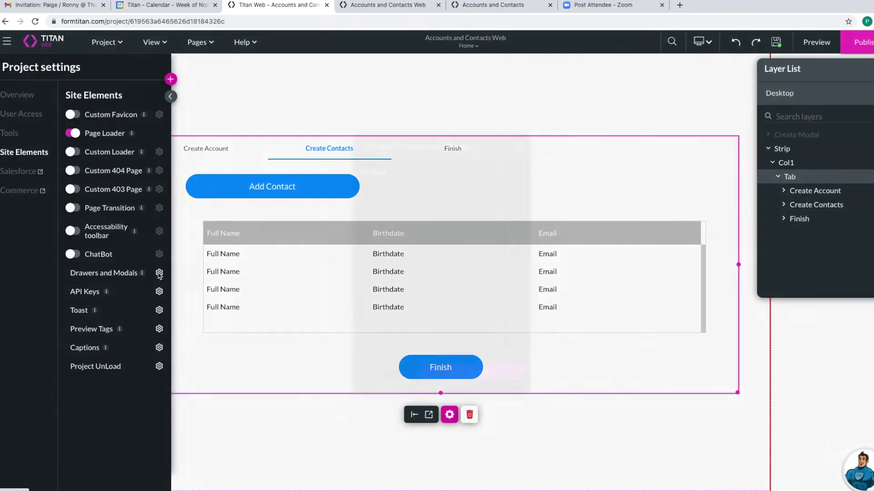
pyautogui.click(383, 192)
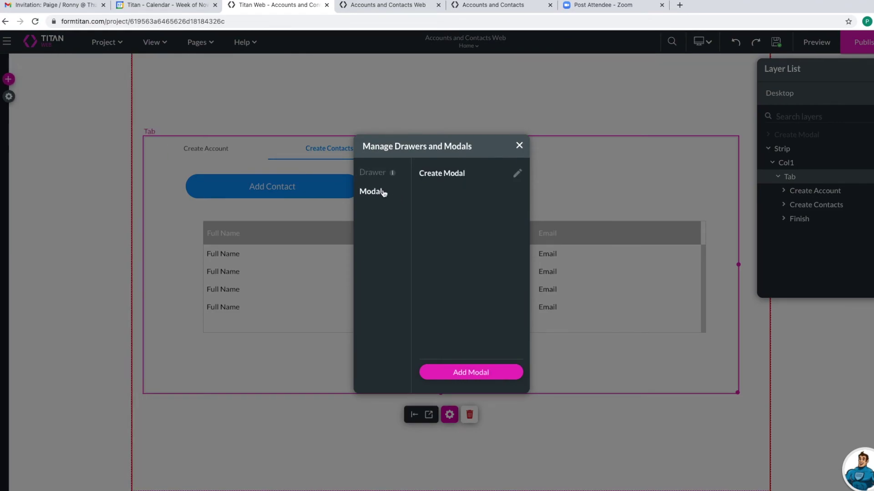
pyautogui.click(518, 178)
# - Add Rule 3 to the Save Contact button's On Click Action
pyautogui.click(451, 335)
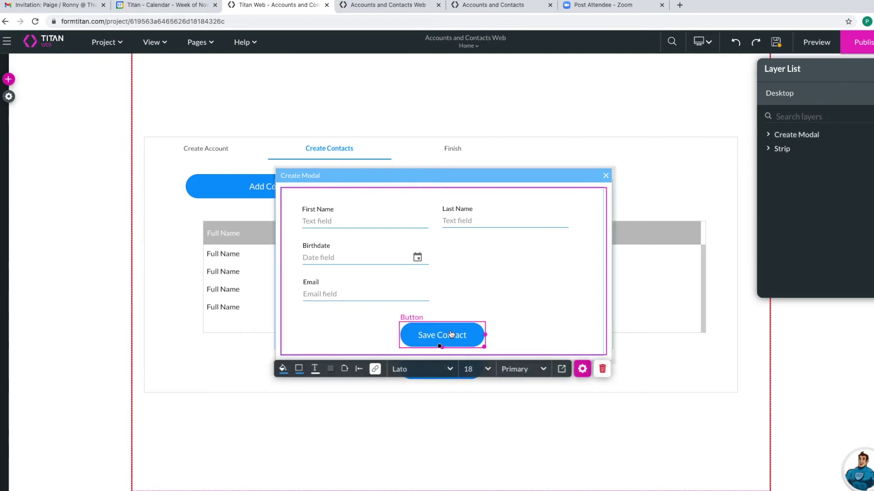
pyautogui.click(583, 369)
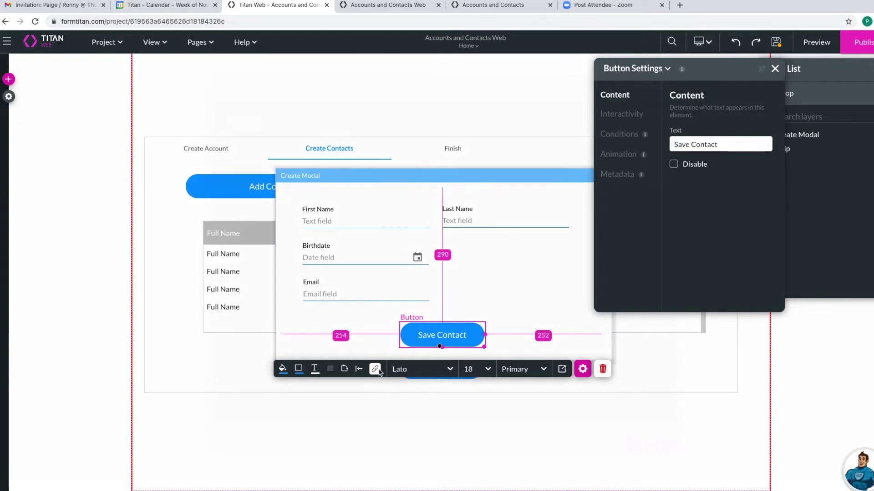
pyautogui.click(377, 370)
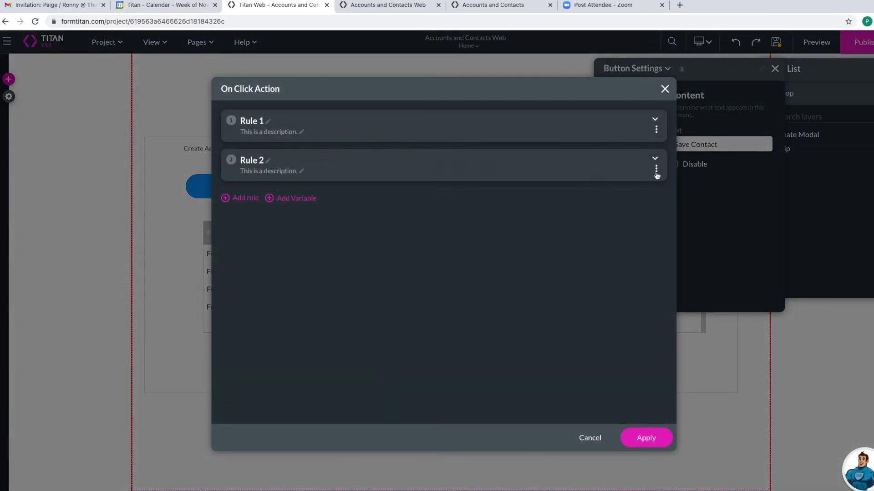
pyautogui.click(242, 198)
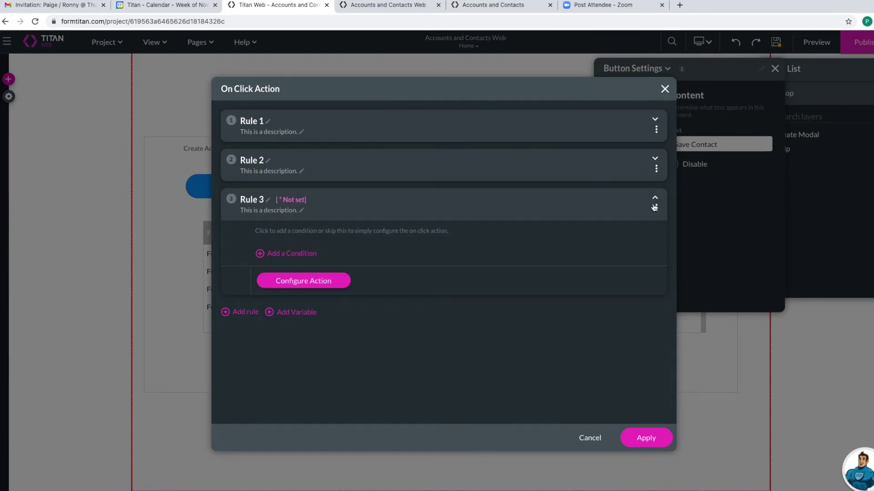
# - Browse Rule 3's action categories and return to the System Actions list
pyautogui.click(345, 283)
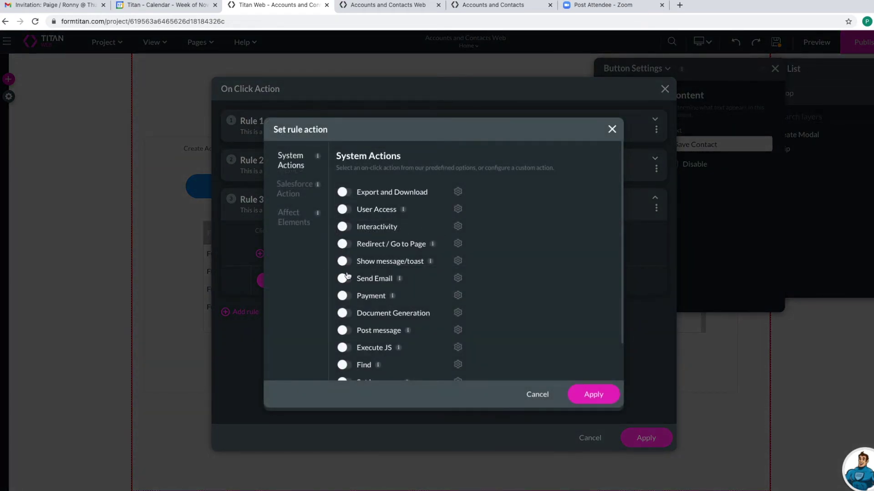
pyautogui.scroll(-2, 344, 276)
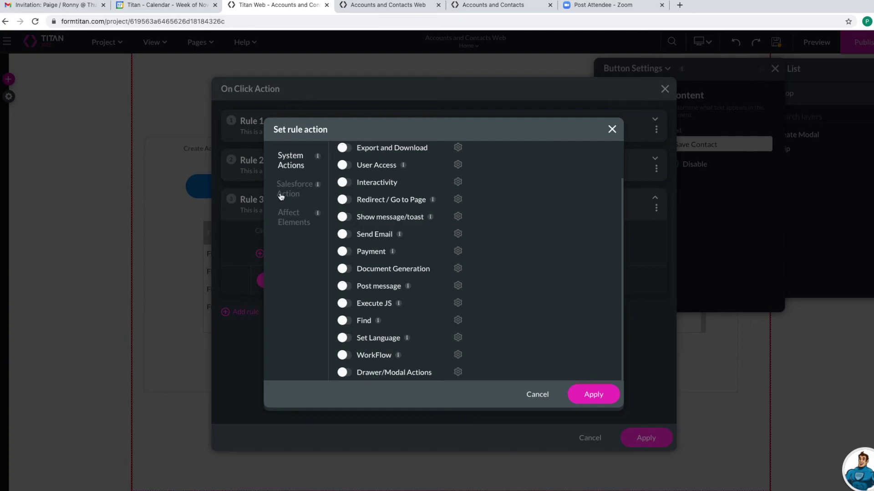
pyautogui.click(292, 220)
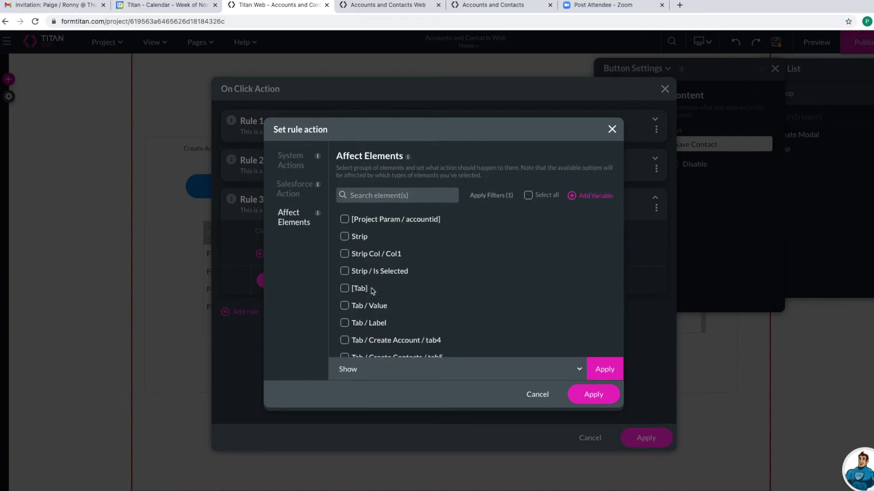
pyautogui.scroll(-5, 414, 306)
pyautogui.scroll(-8, 416, 307)
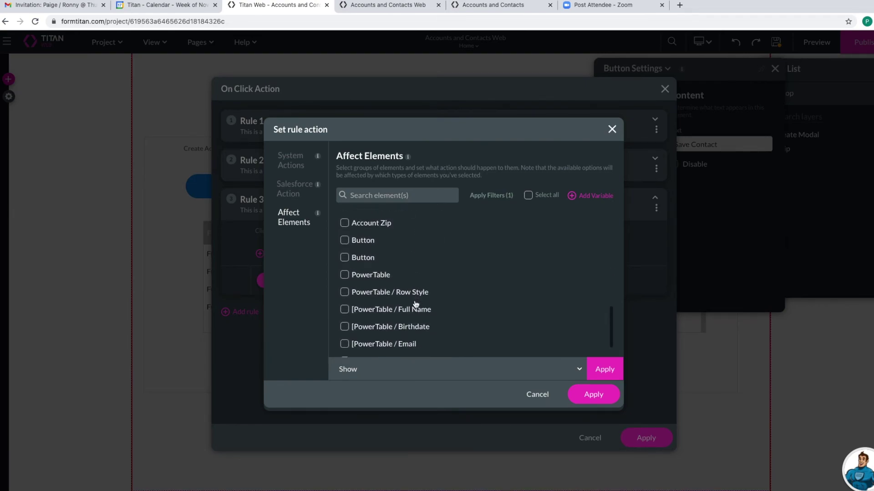
pyautogui.scroll(5, 366, 280)
pyautogui.scroll(3, 371, 280)
pyautogui.scroll(5, 377, 290)
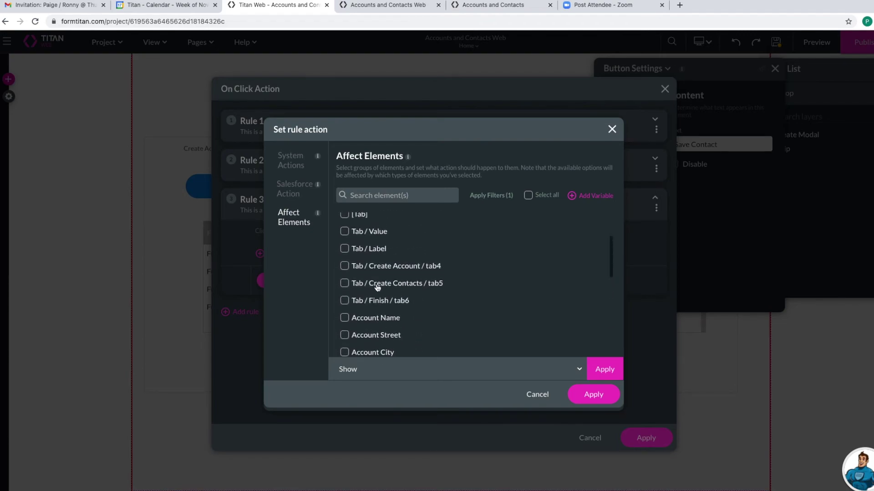
pyautogui.scroll(4, 418, 298)
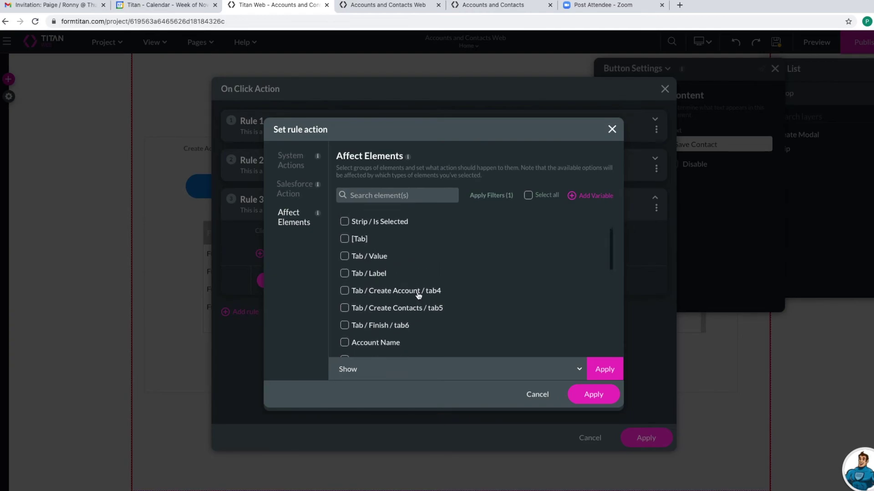
pyautogui.click(302, 186)
pyautogui.click(296, 164)
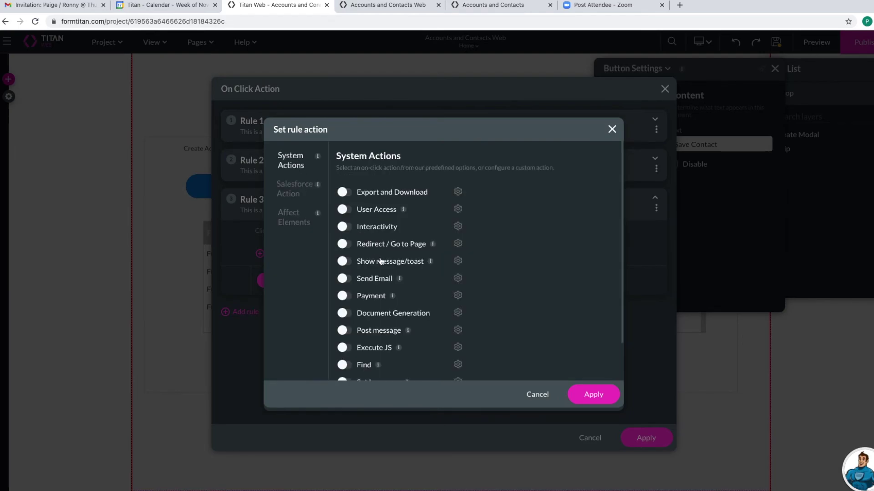
pyautogui.scroll(-2, 382, 260)
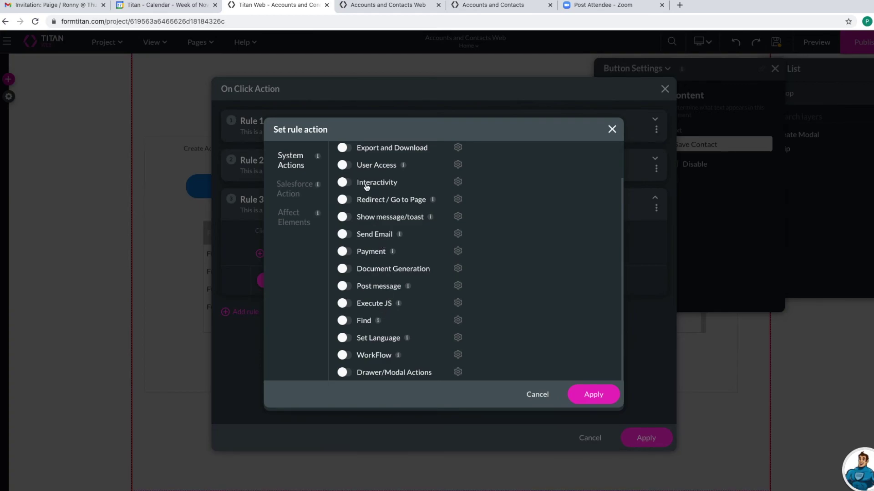
# - Turn on Interactivity set to reset [CarouselContainer] and apply each dialog
pyautogui.click(352, 183)
pyautogui.click(458, 182)
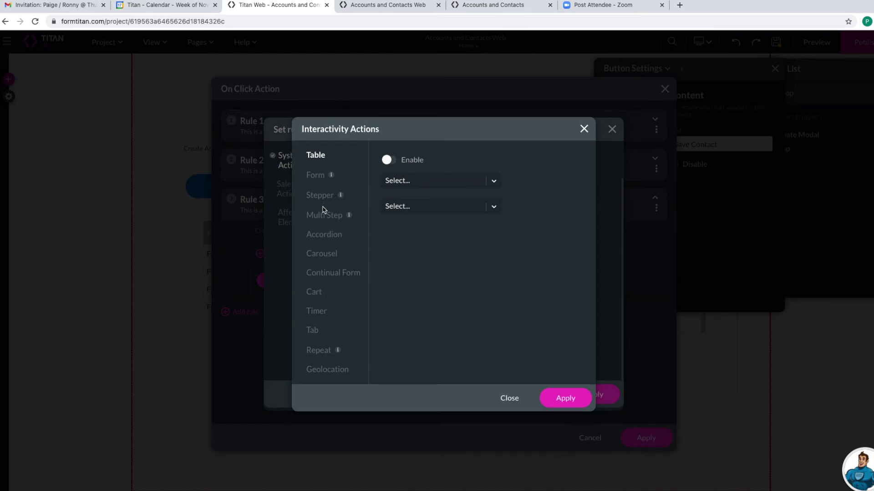
pyautogui.click(327, 253)
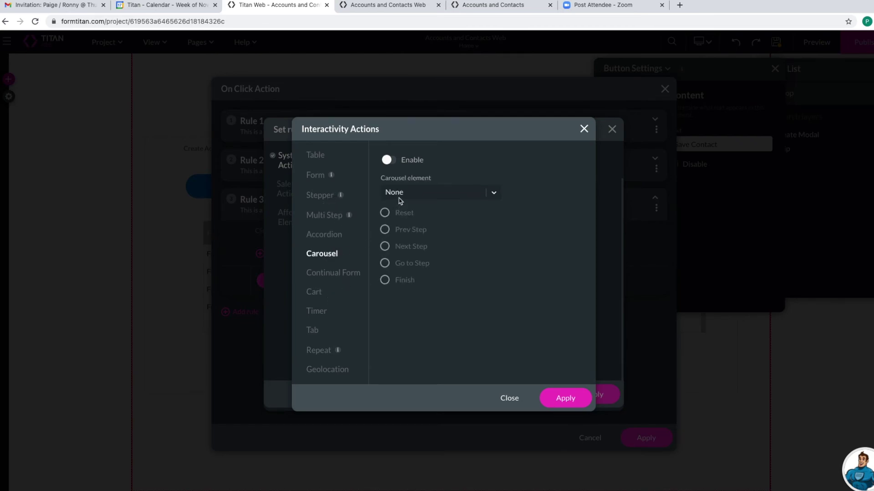
pyautogui.click(387, 163)
pyautogui.click(397, 191)
pyautogui.click(401, 228)
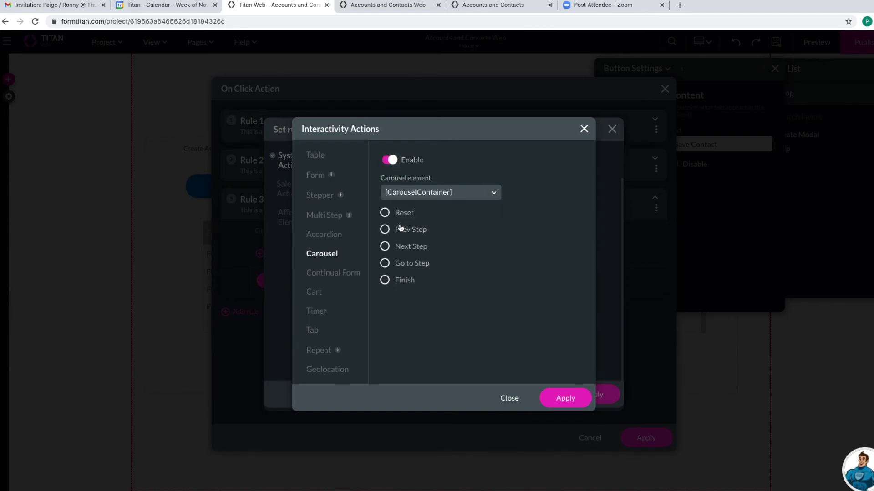
pyautogui.click(389, 213)
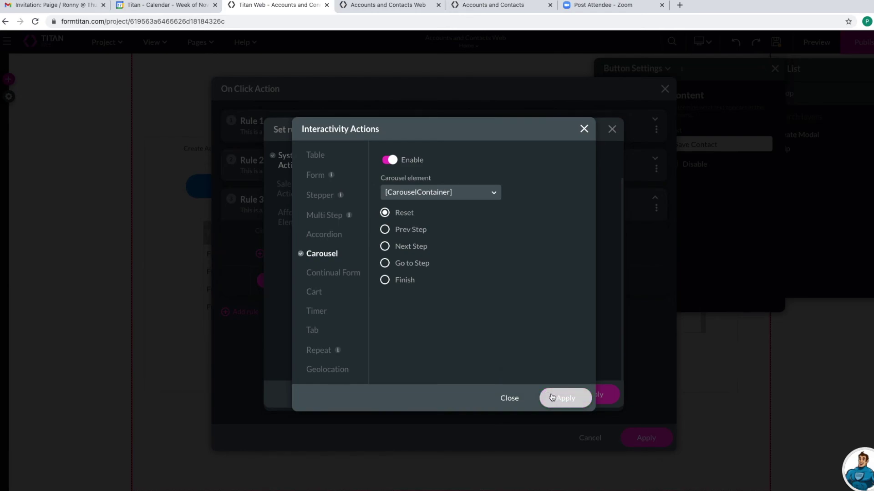
pyautogui.click(571, 399)
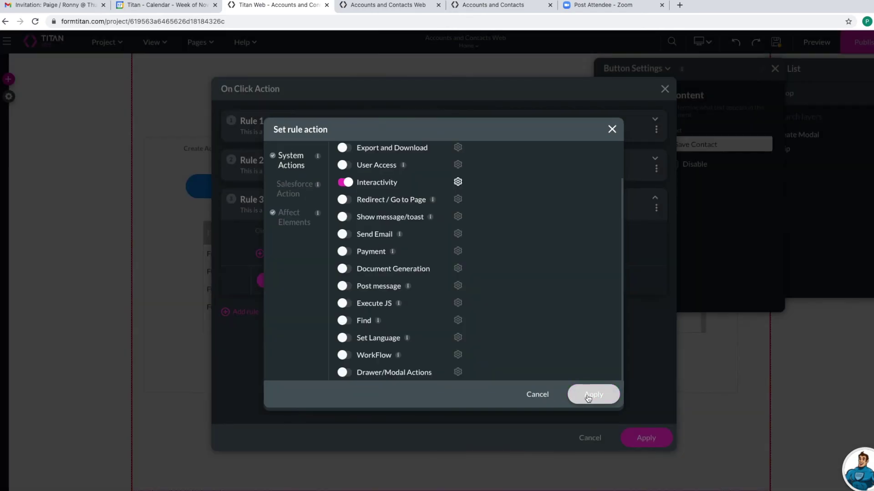
pyautogui.click(587, 399)
pyautogui.click(634, 437)
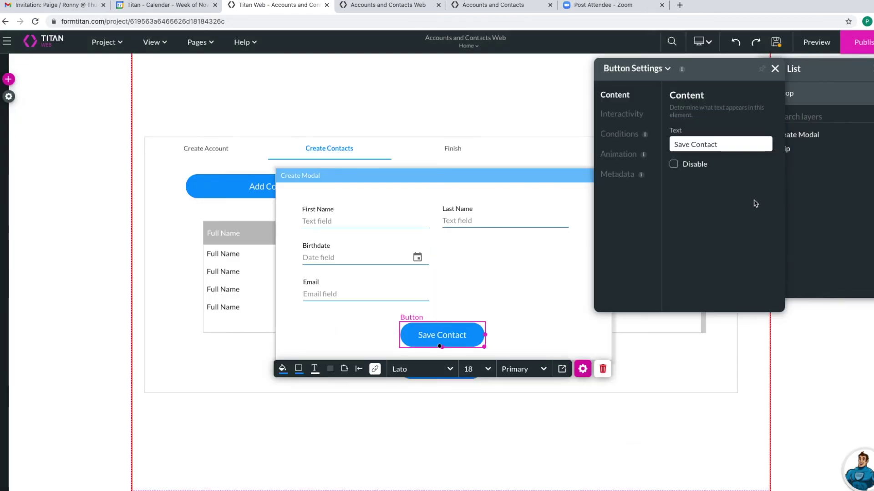
# - Preview the web app and type a test account name in the Account Name field
pyautogui.click(825, 41)
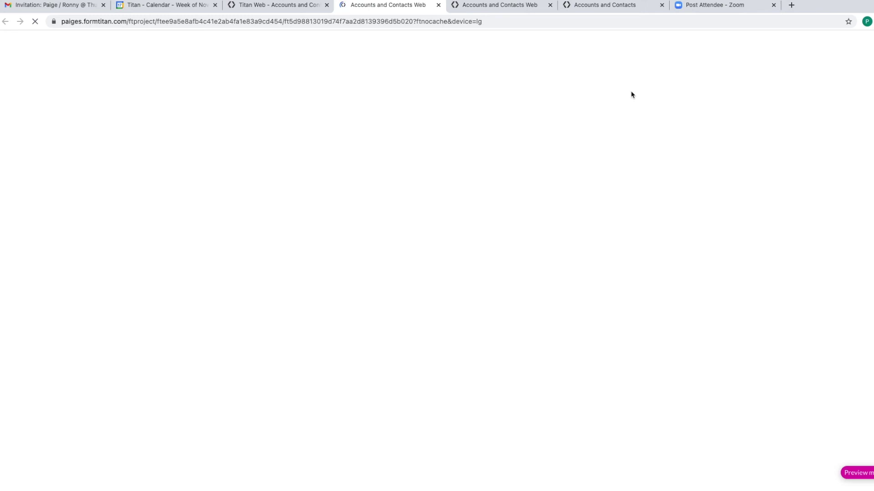
pyautogui.click(205, 177)
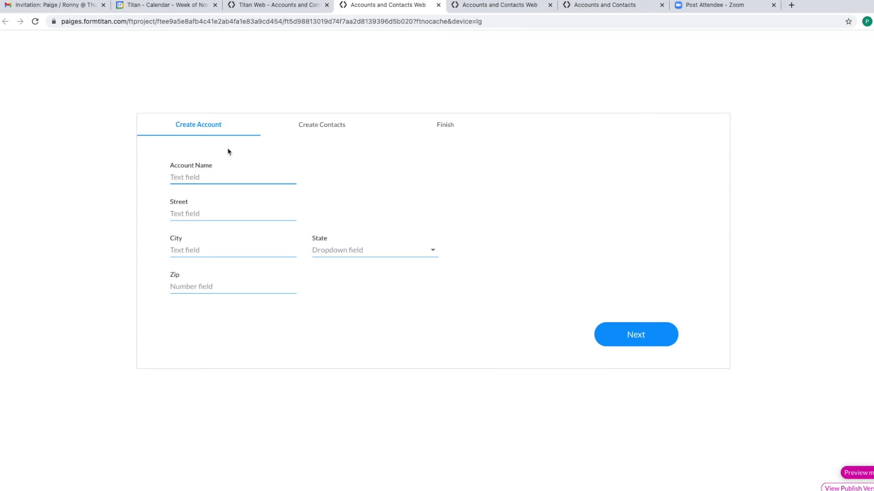
# - Correct the account name, then enter the test street, city, state NY and zip code
pyautogui.press('Tab')
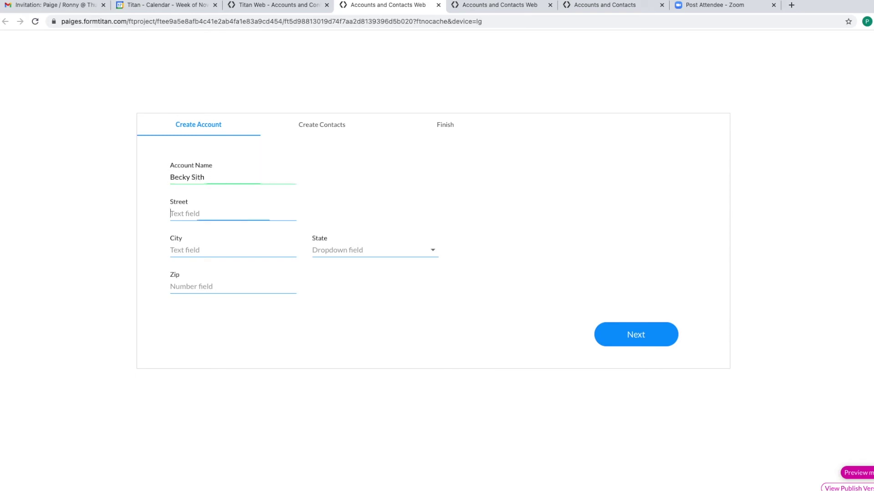
pyautogui.click(219, 177)
pyautogui.click(233, 214)
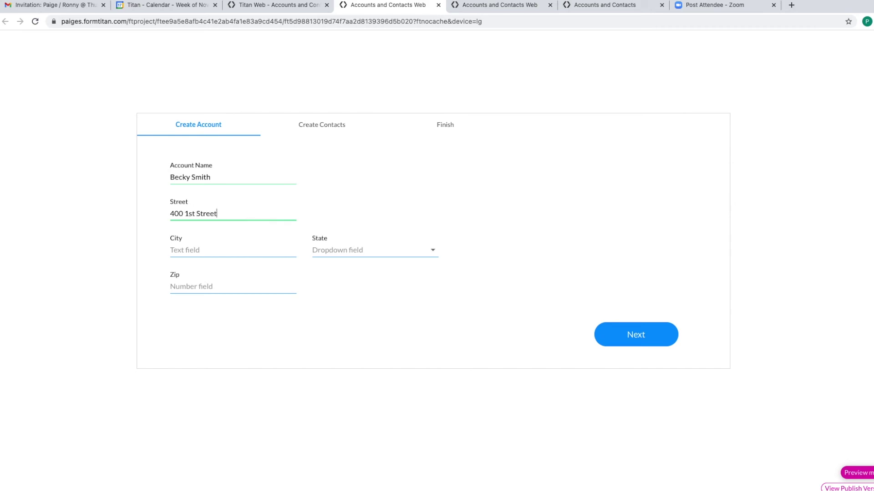
pyautogui.click(233, 250)
pyautogui.write('New York')
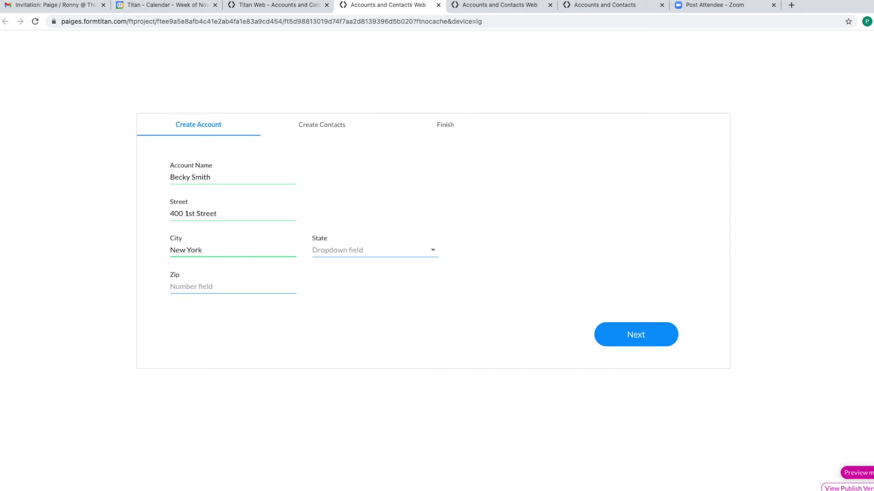
pyautogui.click(337, 250)
pyautogui.click(326, 272)
pyautogui.click(266, 280)
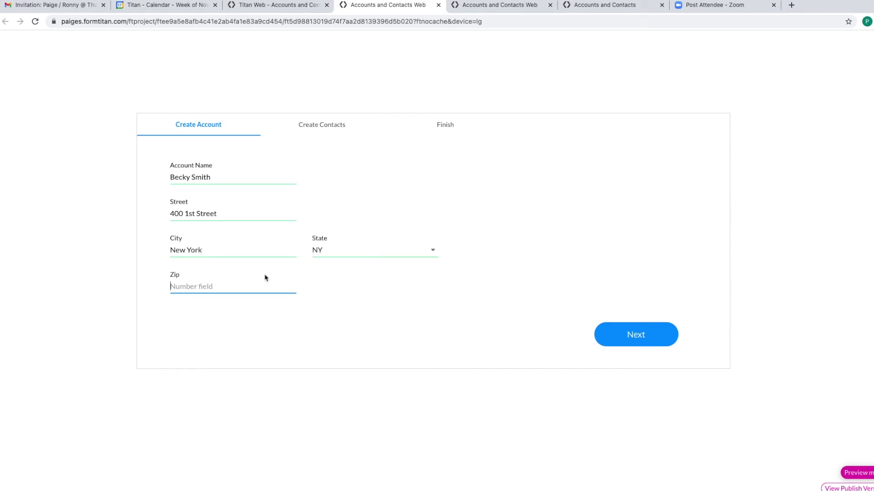
pyautogui.write('20000')
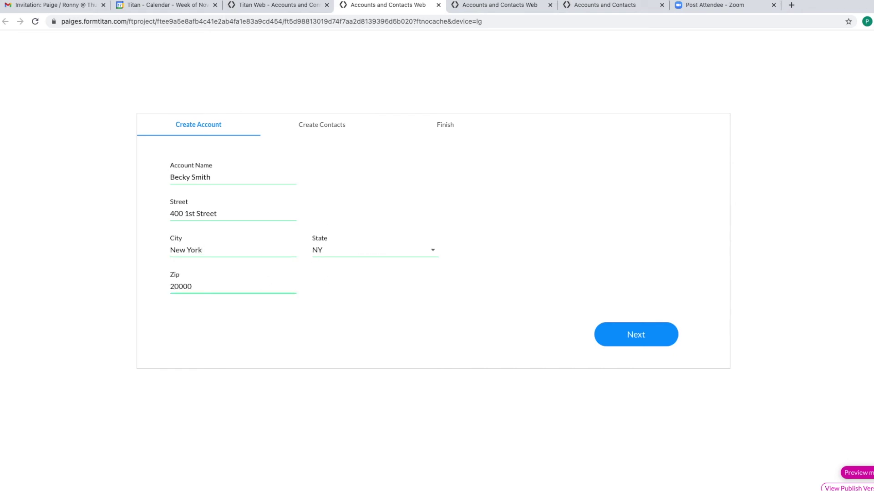
# - Save a first contact with first and last name, a birthdate on the 16th, and an email
pyautogui.click(613, 342)
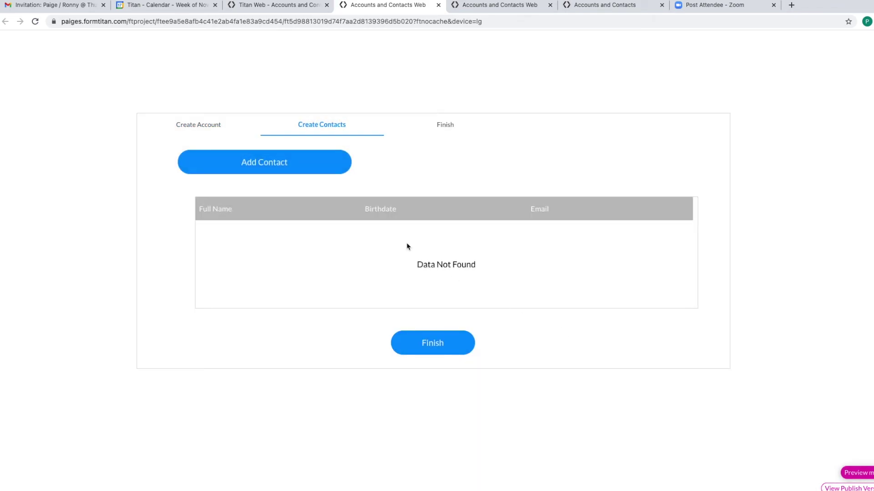
pyautogui.click(307, 162)
pyautogui.click(336, 223)
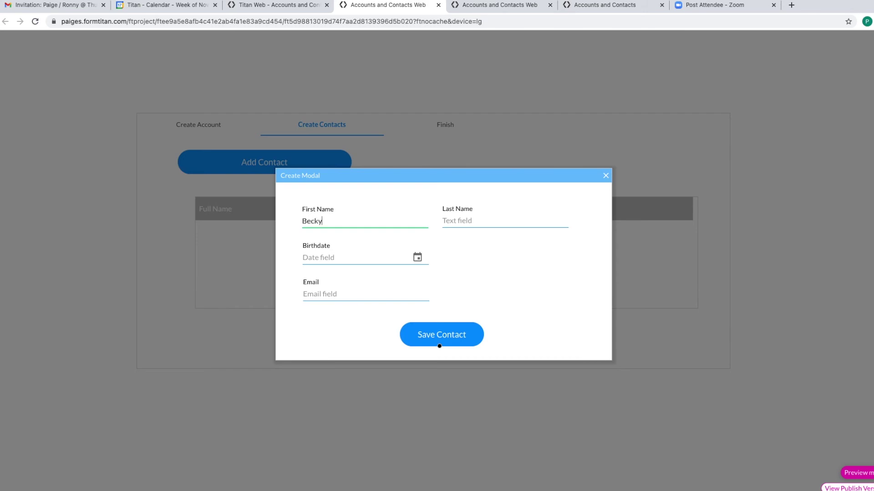
pyautogui.press('Tab')
pyautogui.write('Smith')
pyautogui.press('Tab')
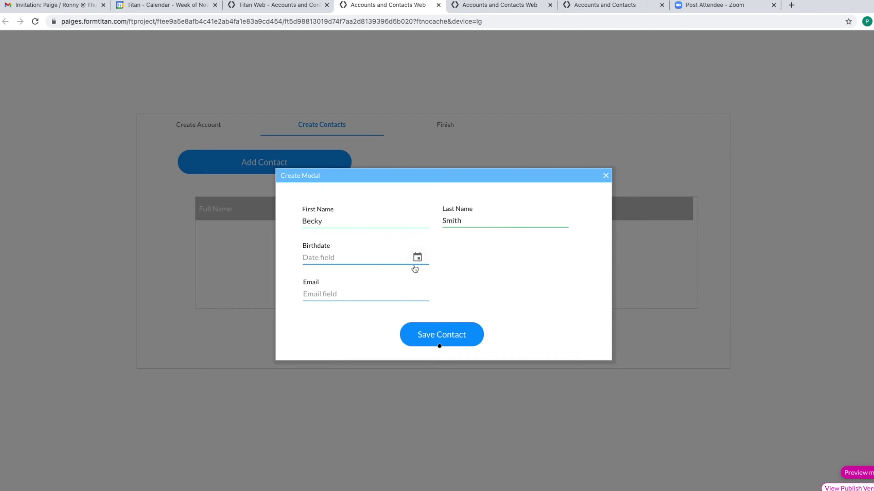
pyautogui.click(416, 256)
pyautogui.click(422, 286)
pyautogui.click(385, 288)
pyautogui.click(454, 341)
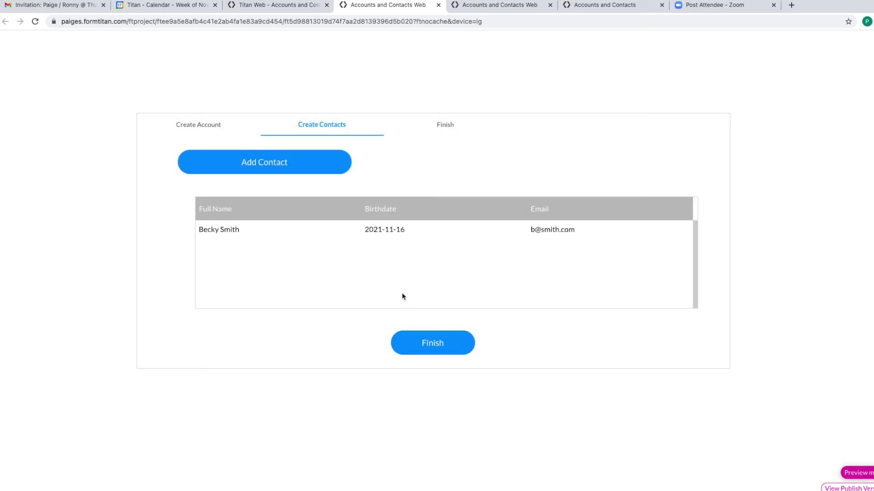
# - Save a second contact with first and last name, birthdate November 8, and an email
pyautogui.click(300, 171)
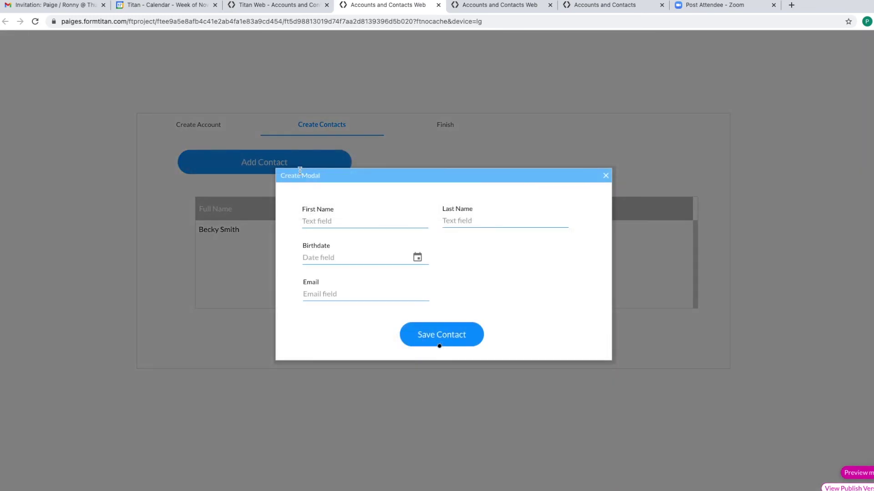
pyautogui.click(321, 220)
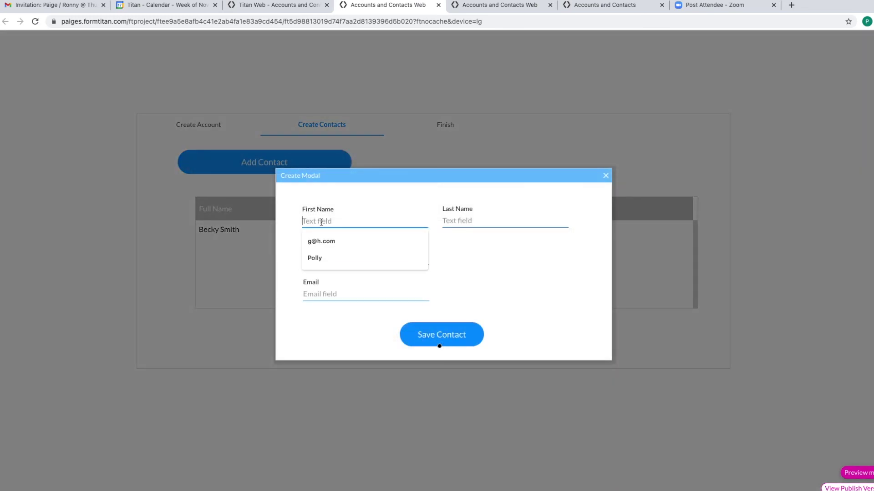
pyautogui.write('James')
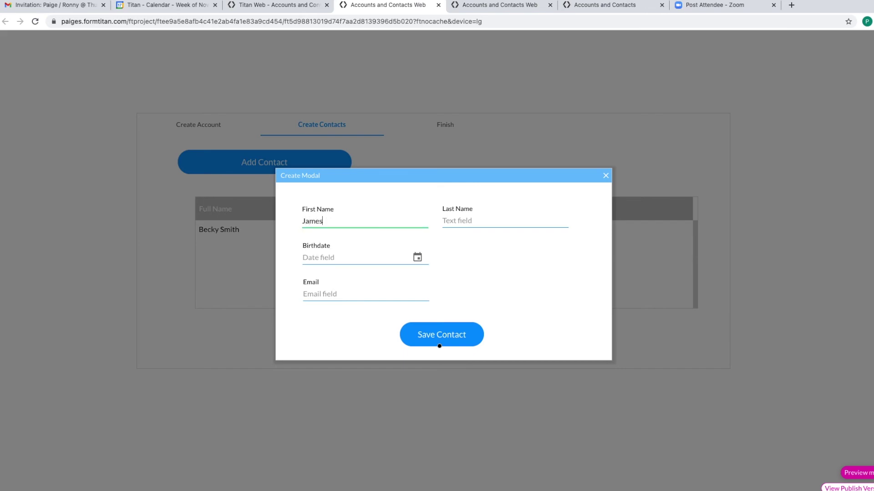
pyautogui.press('Tab')
pyautogui.write('Sm')
pyautogui.press('Tab')
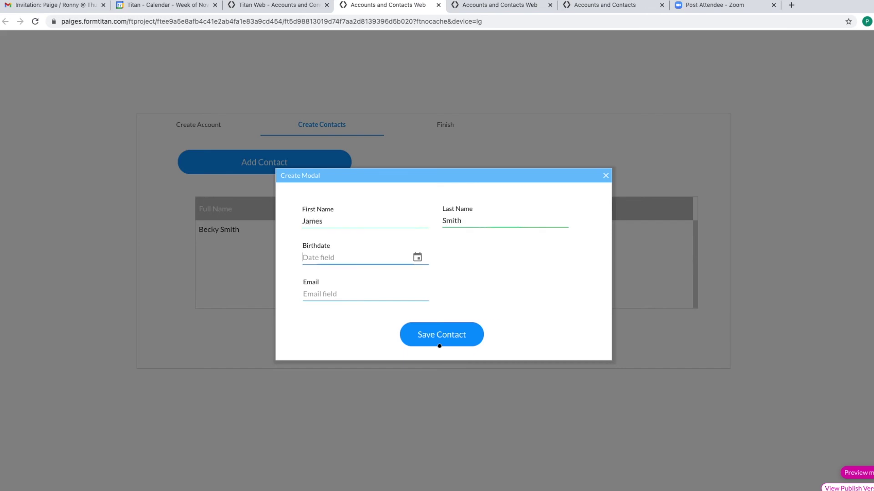
pyautogui.click(416, 257)
pyautogui.click(410, 276)
pyautogui.click(375, 289)
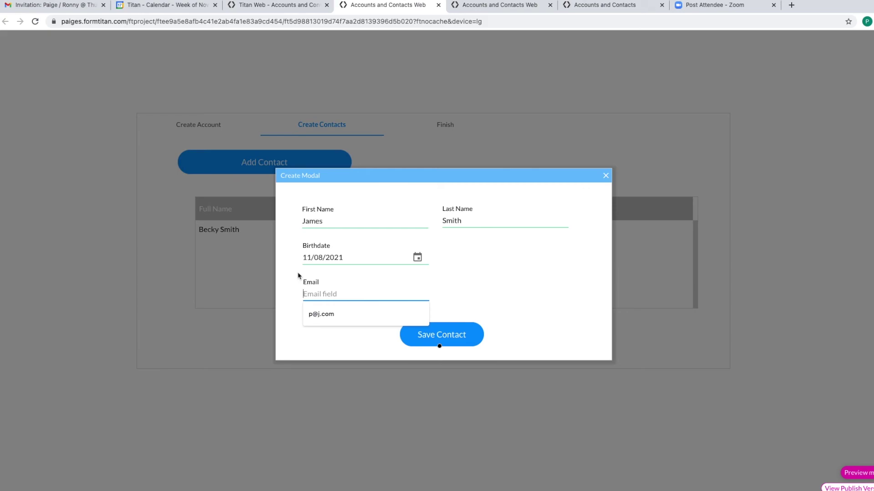
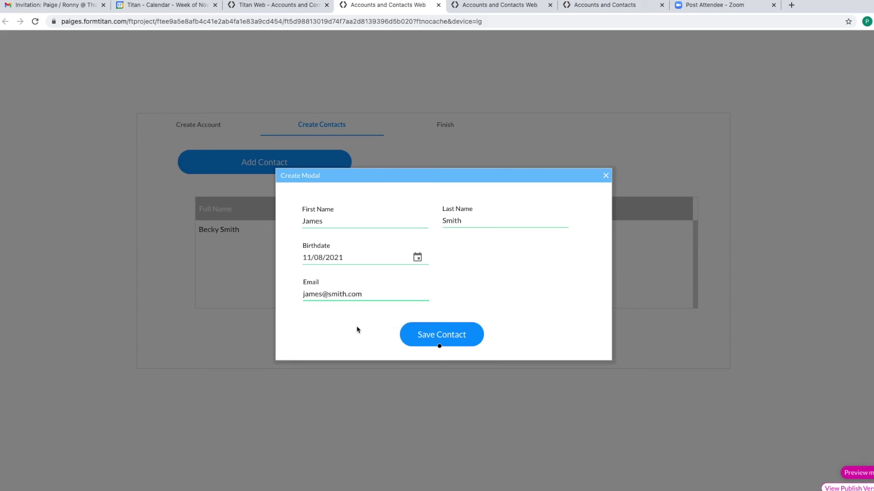
pyautogui.click(421, 335)
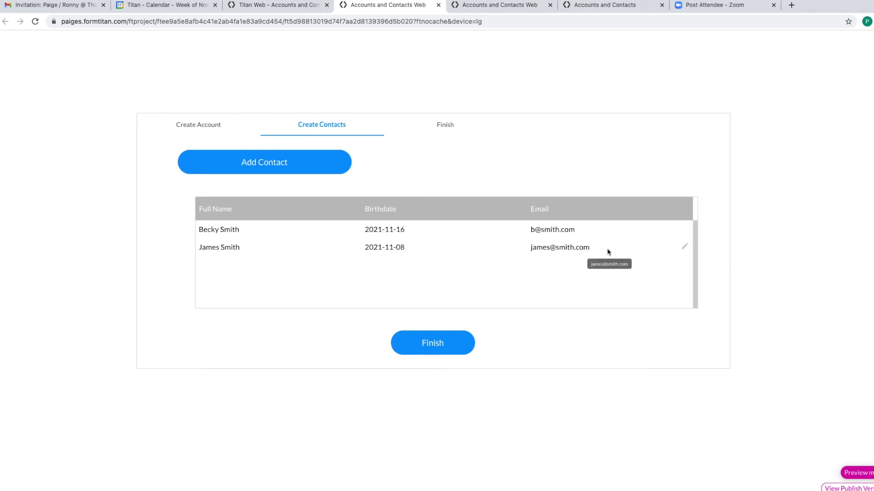
# - Delete the extra letters before the @ in the second row's Email cell and commit the edit
pyautogui.click(587, 248)
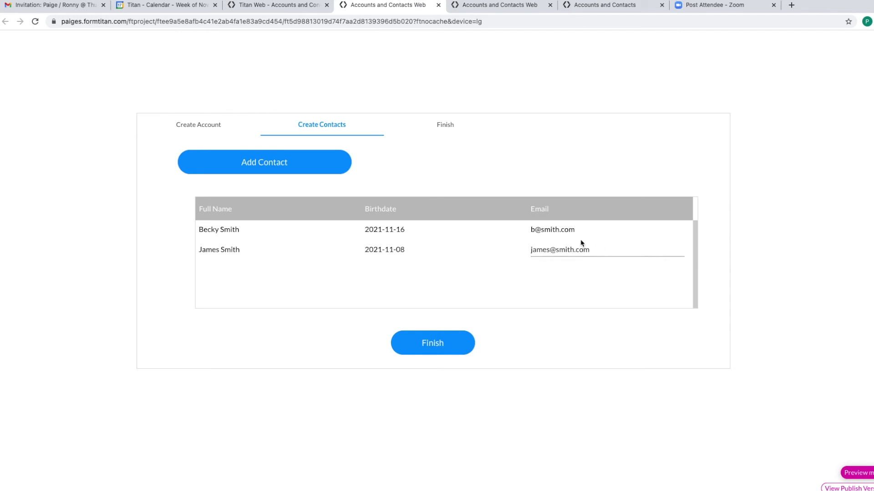
pyautogui.click(550, 249)
pyautogui.press('BackSpace')
pyautogui.press('BackSpace')
pyautogui.press('BackSpace')
pyautogui.press('BackSpace')
pyautogui.click(587, 276)
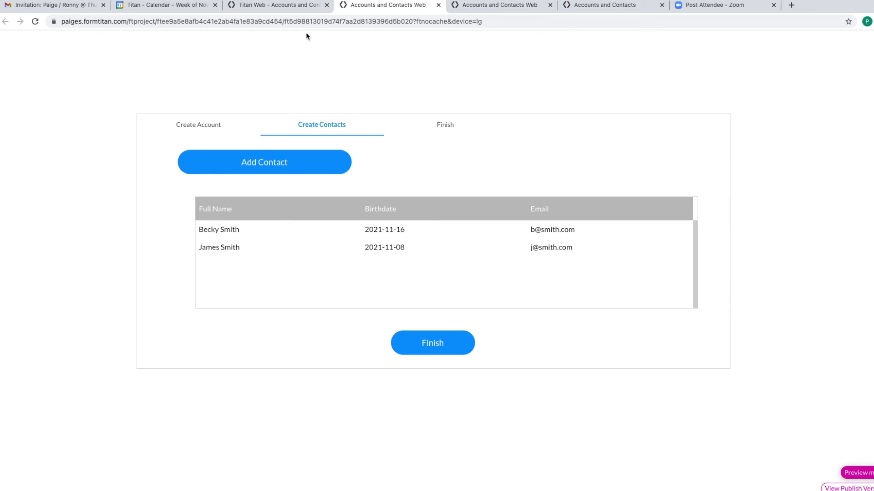
# - Back in the Titan editor, close the button settings and the Create Modal preview
pyautogui.click(289, 8)
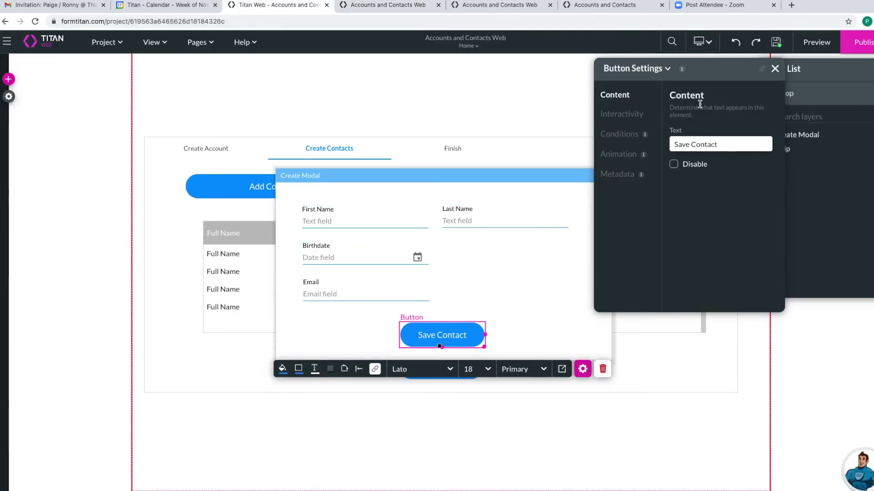
pyautogui.click(774, 68)
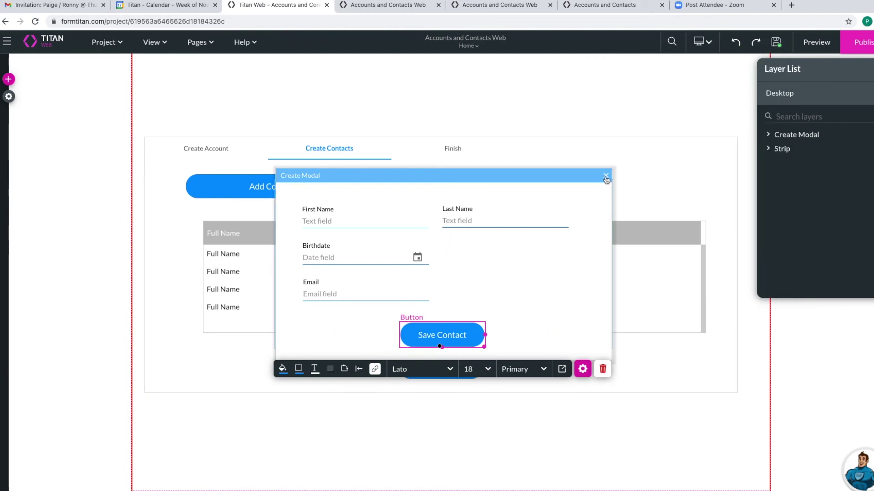
pyautogui.click(401, 173)
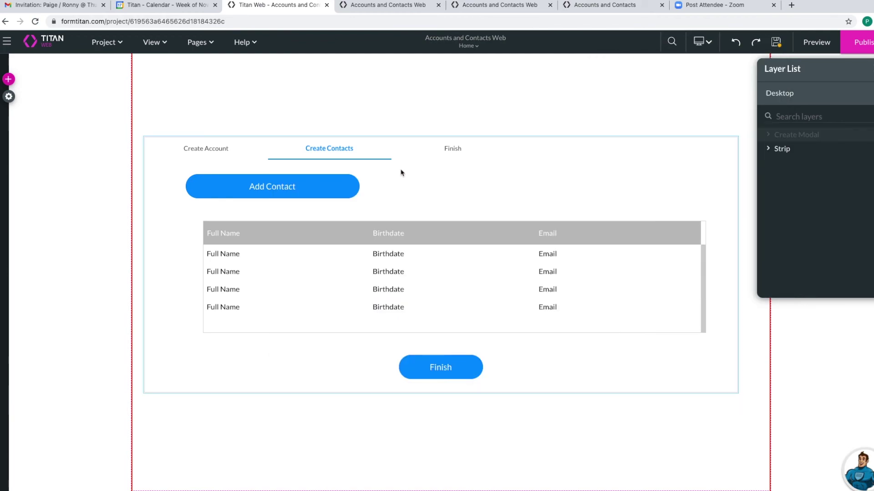
# - Inspect the contacts PowerTable's Salesforce mapping and the Birthdate column's component, keeping Table as its type
pyautogui.click(398, 266)
pyautogui.click(463, 355)
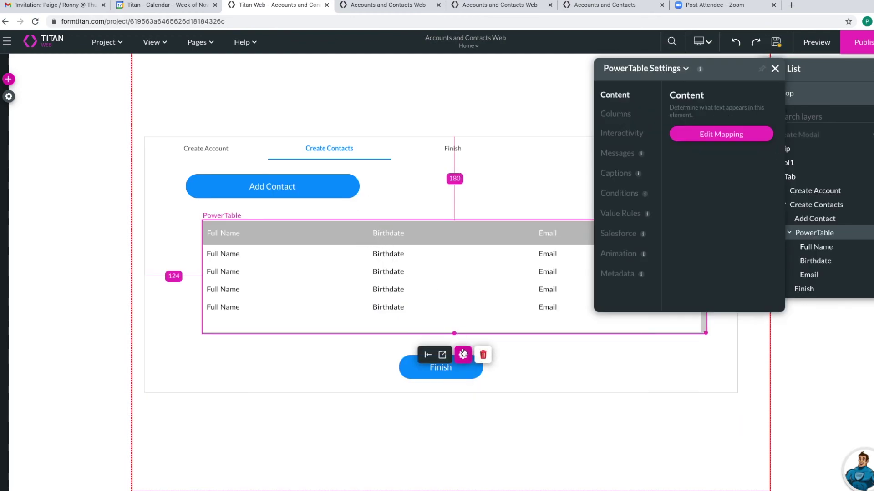
pyautogui.click(703, 142)
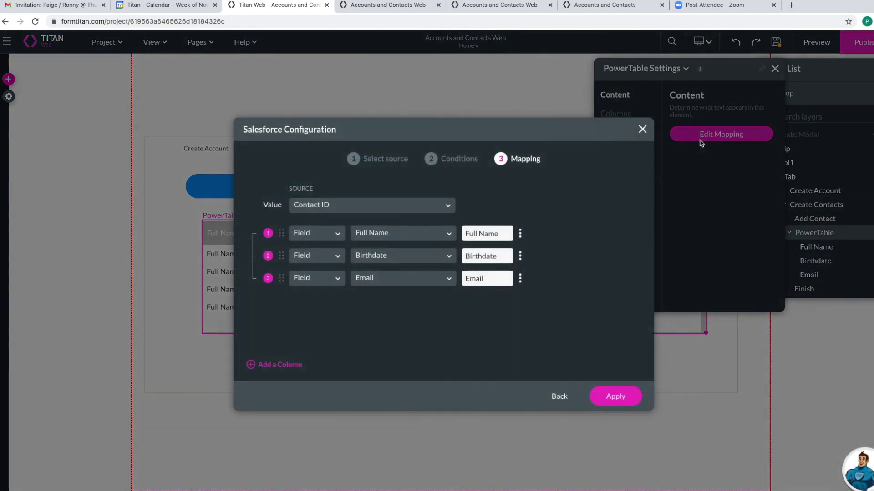
pyautogui.click(520, 256)
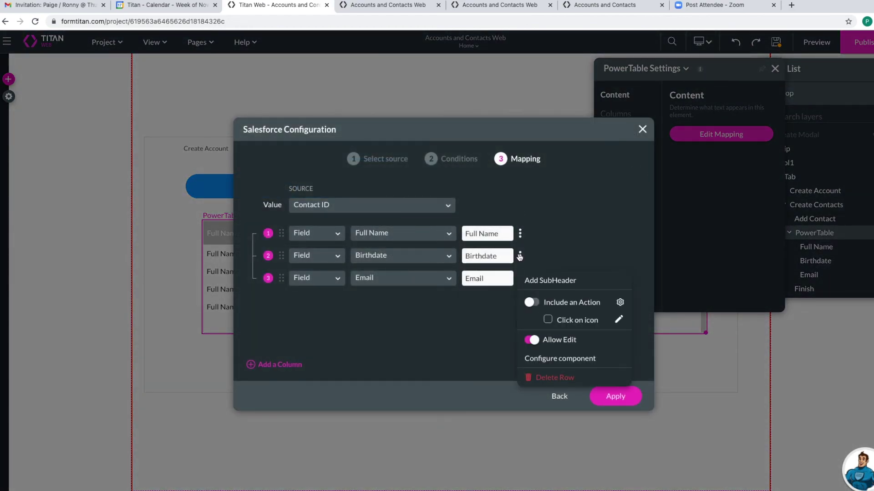
pyautogui.click(569, 360)
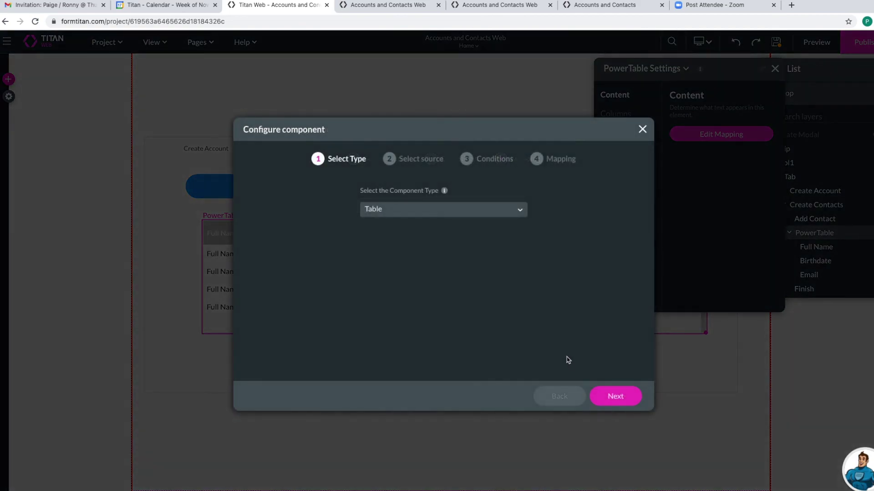
pyautogui.click(461, 214)
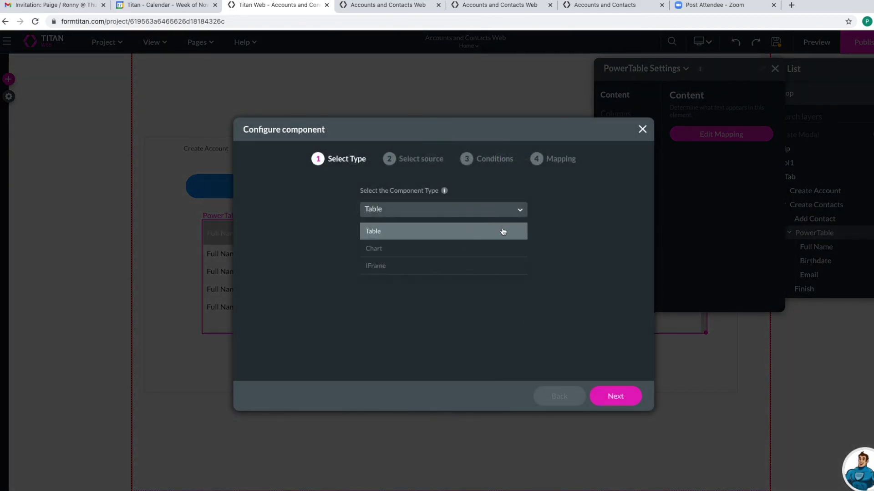
pyautogui.click(557, 264)
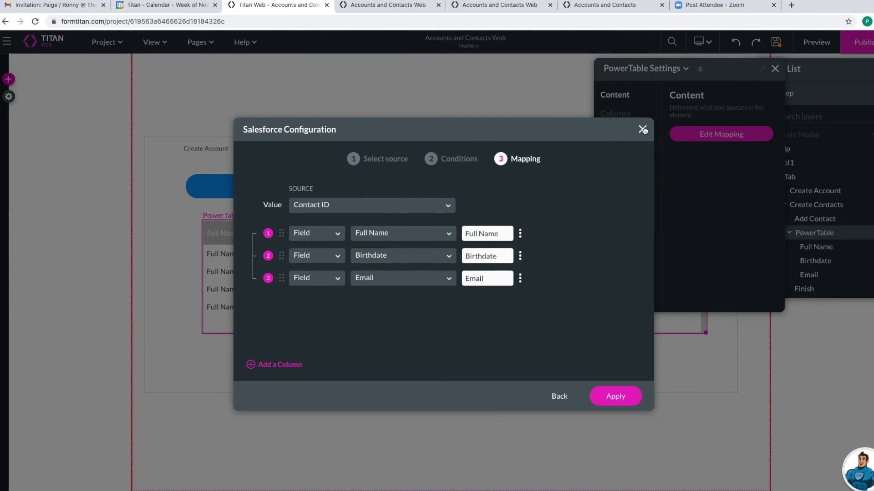
pyautogui.click(642, 129)
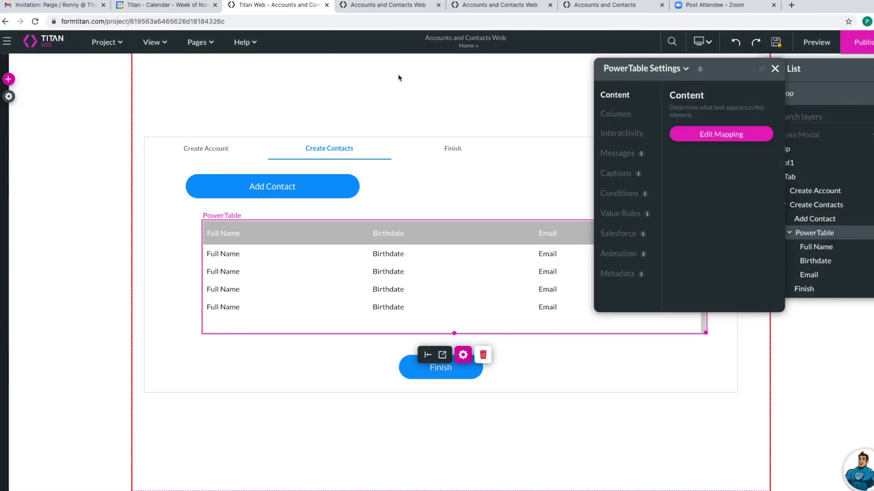
# - Finish the live form to submit both contacts, then switch to the other form preview
pyautogui.click(380, 6)
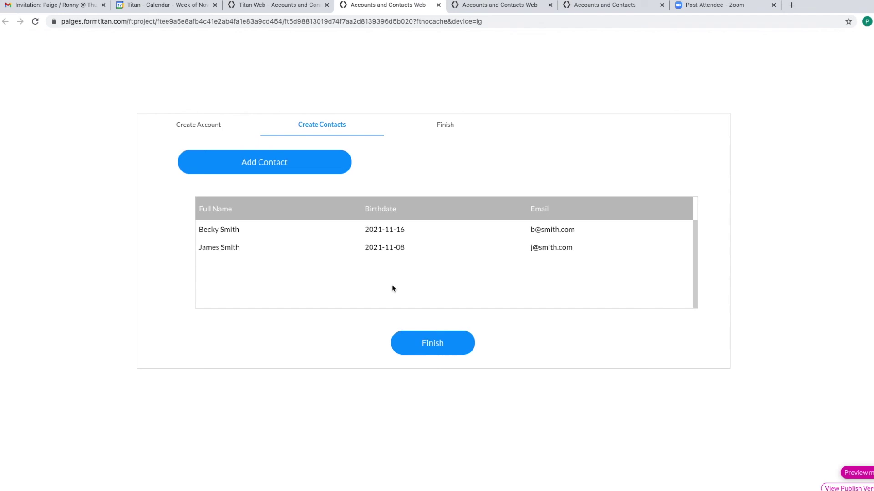
pyautogui.click(440, 347)
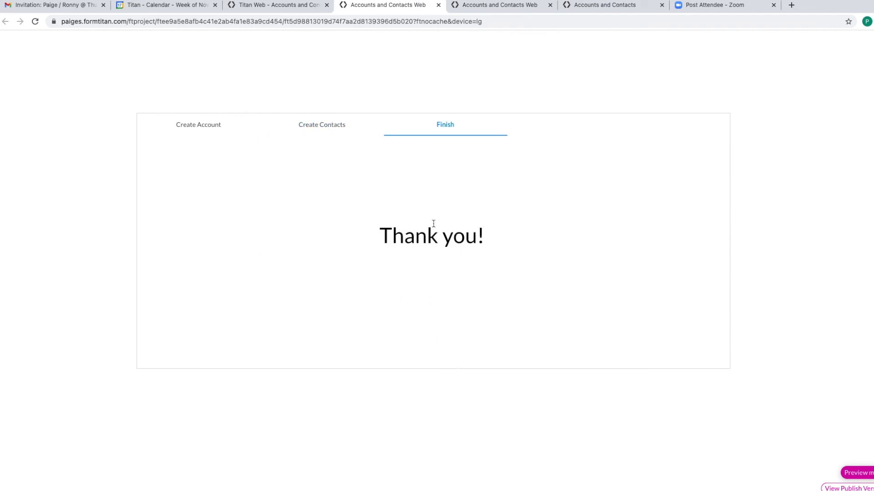
pyautogui.click(494, 7)
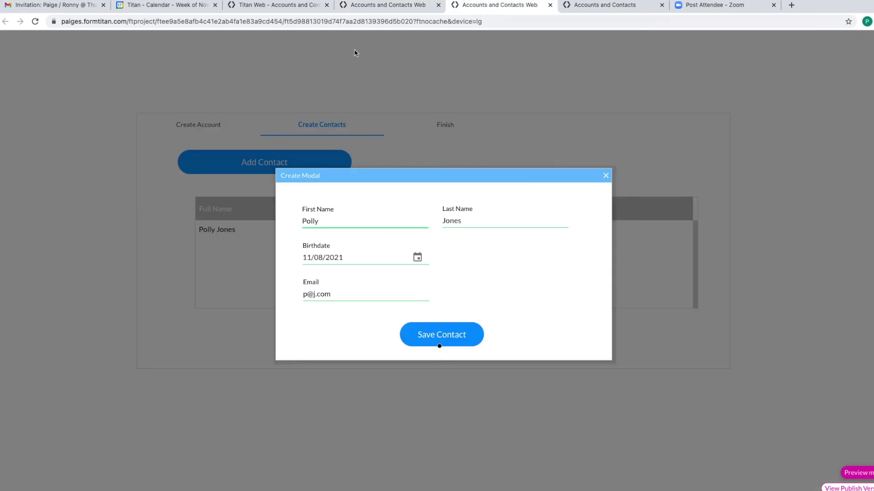
# - Go to salesforce.com and log in using the browser's saved username and password
pyautogui.click(469, 21)
pyautogui.write('sales')
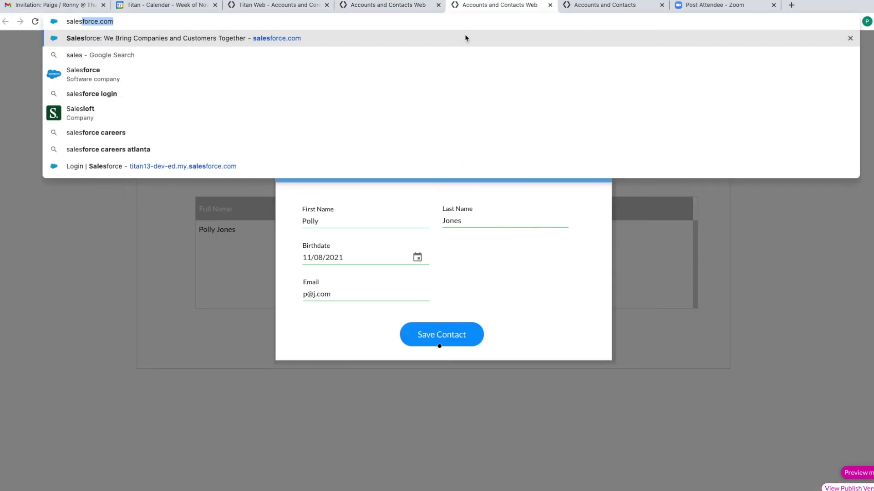
pyautogui.press('Return')
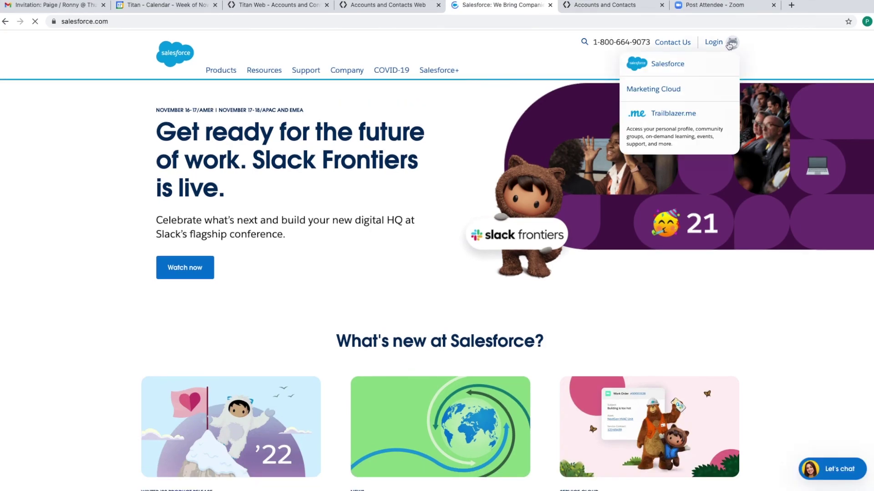
pyautogui.click(724, 44)
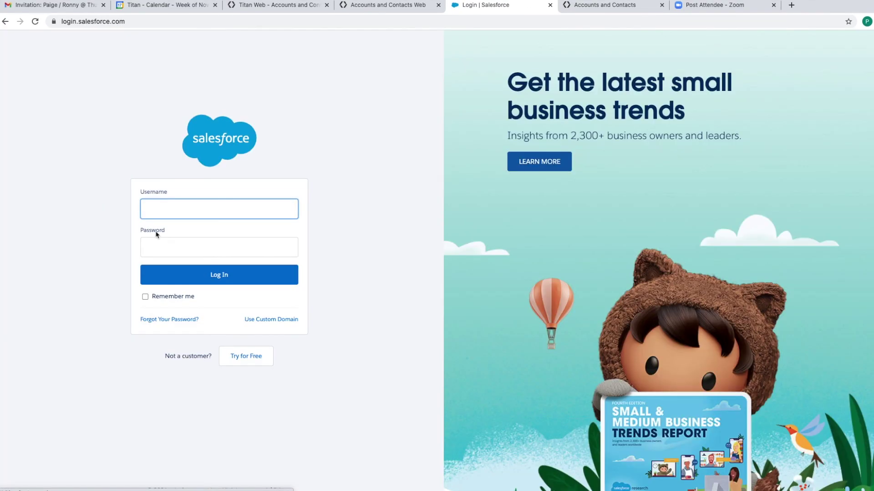
pyautogui.click(163, 233)
pyautogui.click(164, 250)
pyautogui.click(163, 275)
pyautogui.click(187, 281)
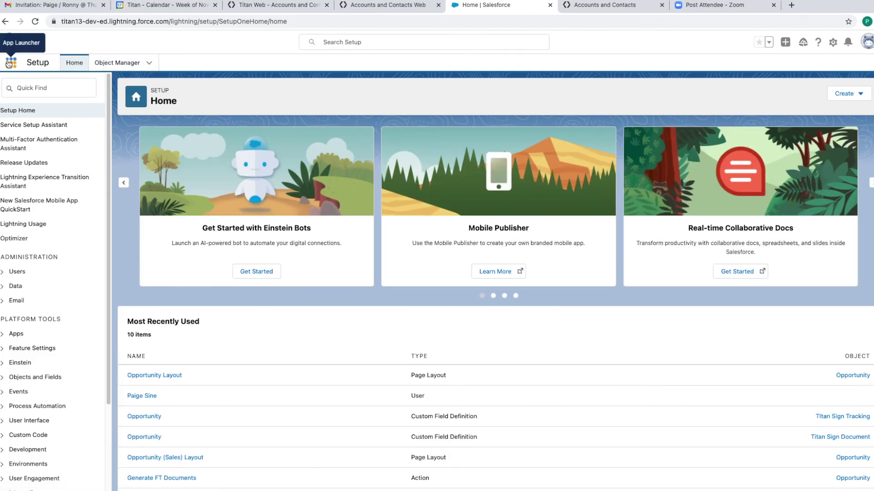
# - Open the Sales app's Accounts list and view the newly created account's record
pyautogui.click(10, 63)
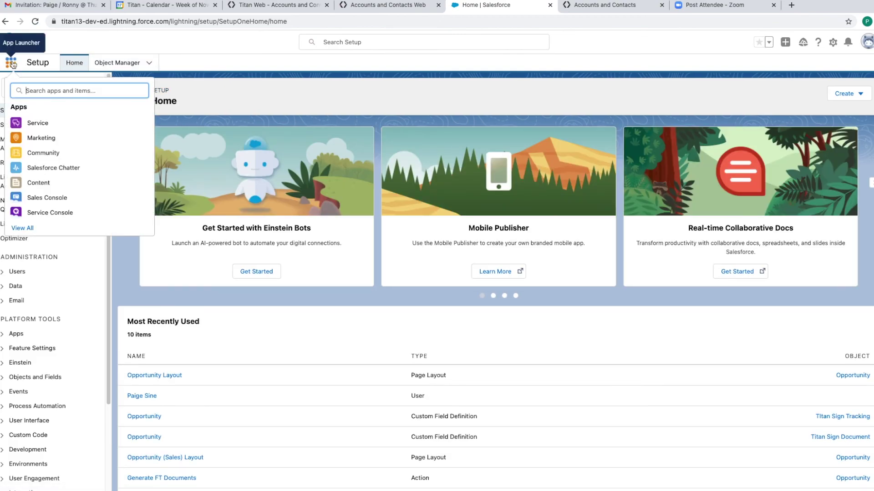
pyautogui.click(26, 226)
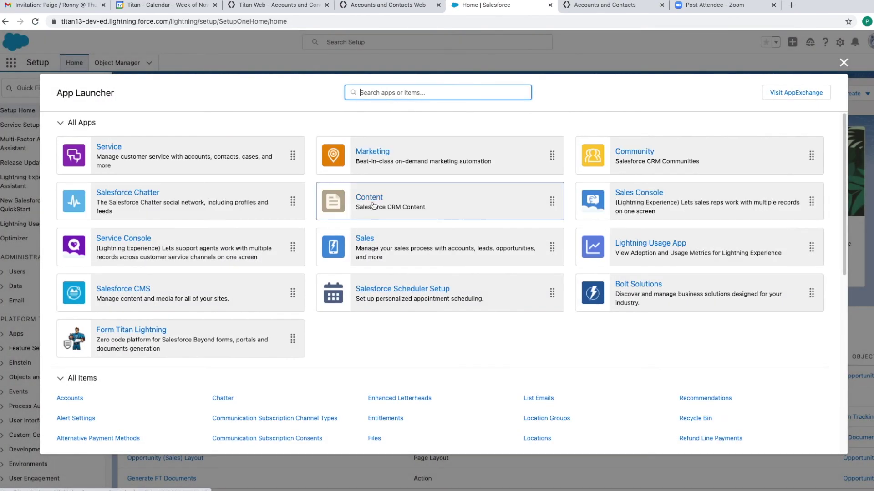
pyautogui.click(367, 236)
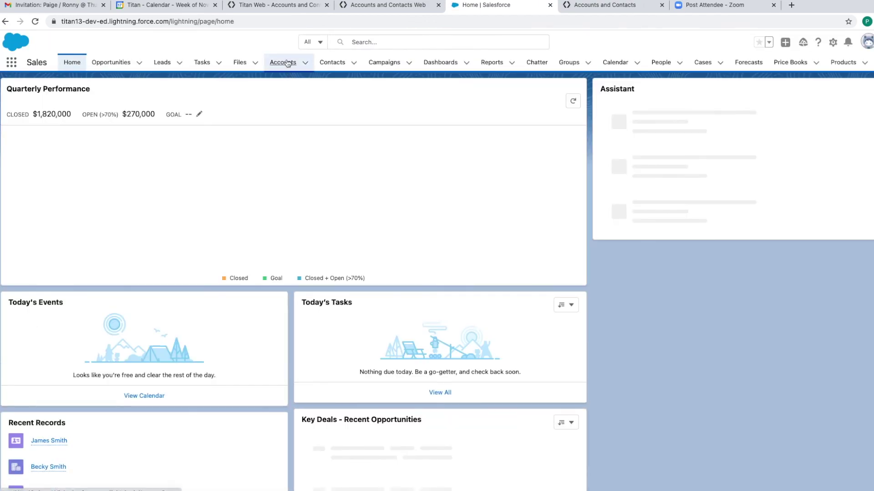
pyautogui.click(282, 62)
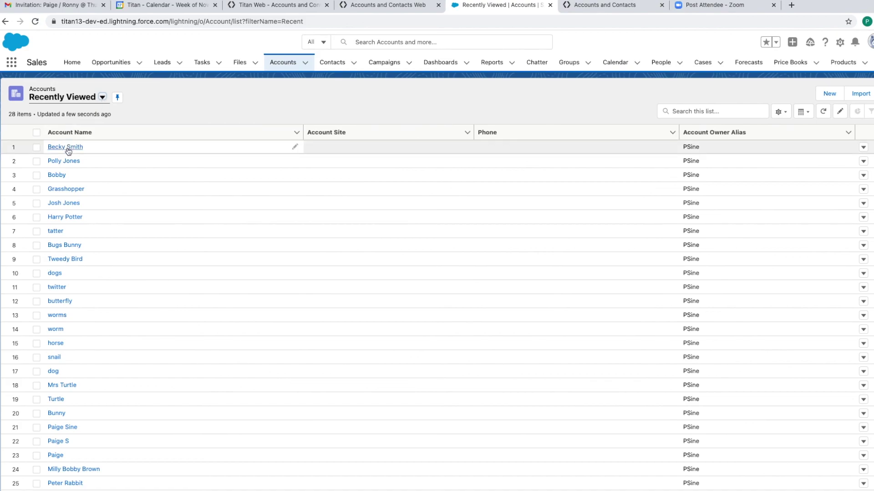
pyautogui.click(69, 147)
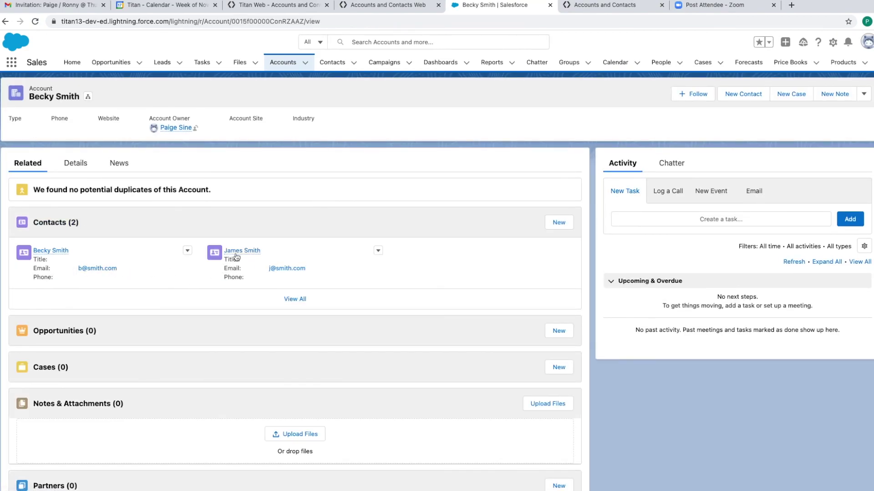
pyautogui.moveTo(248, 251)
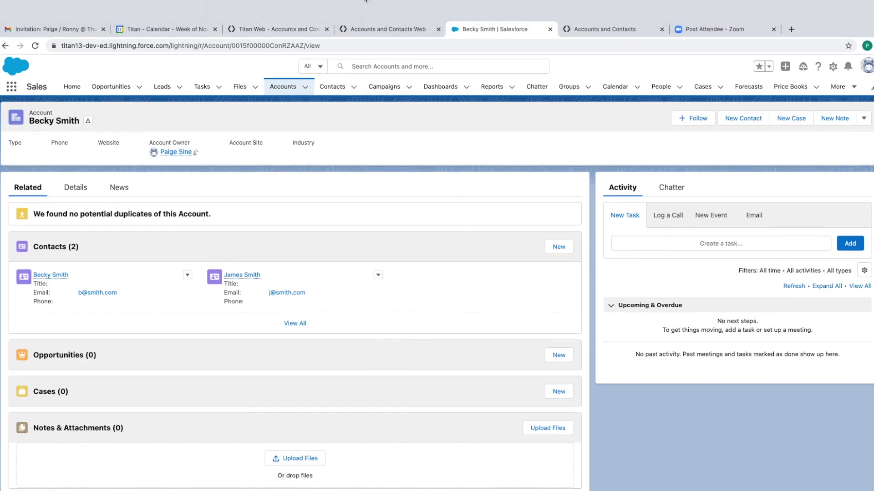
# - Review the Create Account and Create Contacts steps in the live form, then finish it to show Thank you!
pyautogui.click(371, 33)
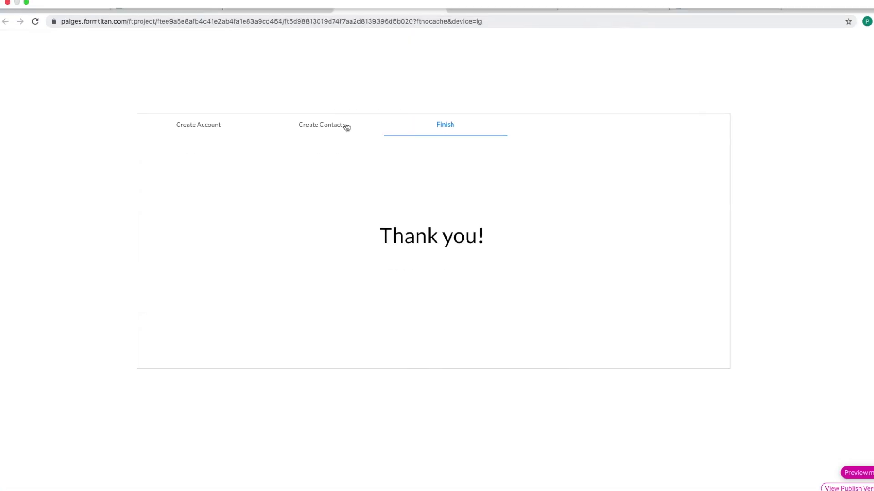
pyautogui.click(326, 123)
pyautogui.click(204, 128)
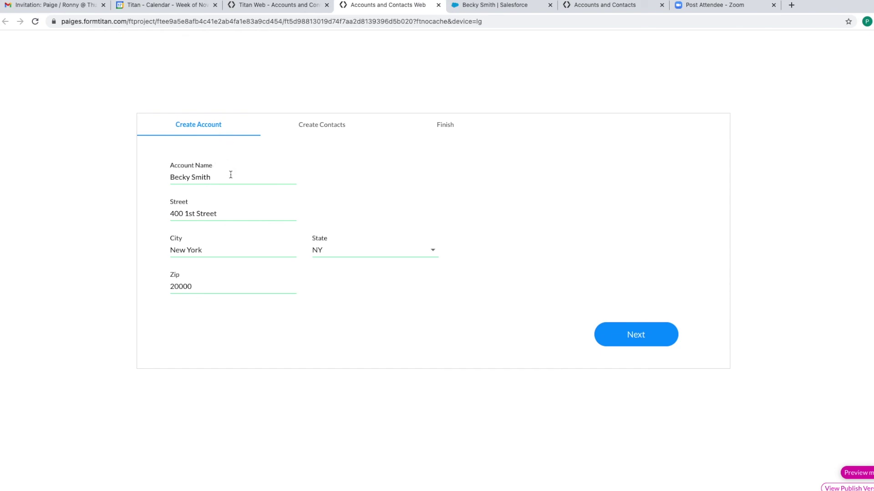
pyautogui.click(339, 129)
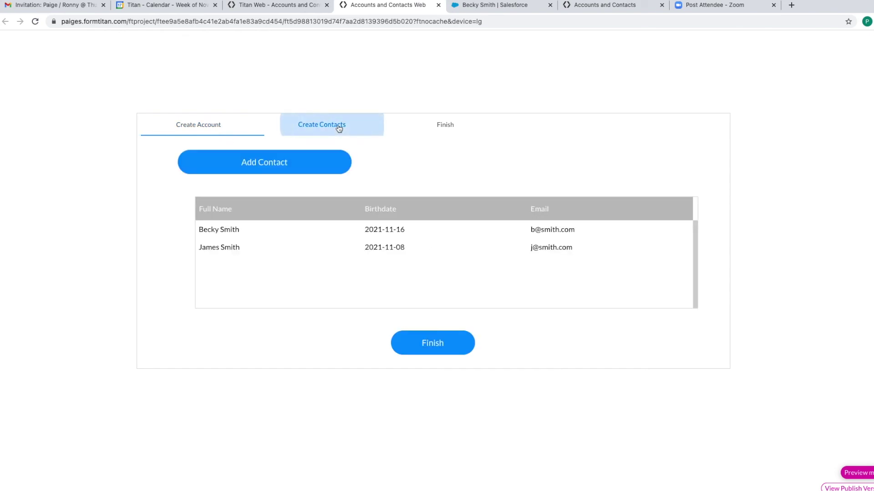
pyautogui.click(216, 133)
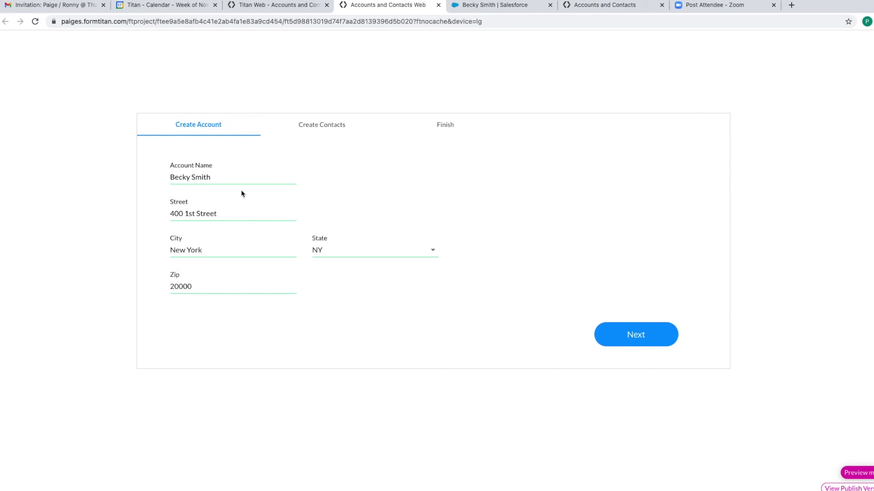
pyautogui.click(317, 132)
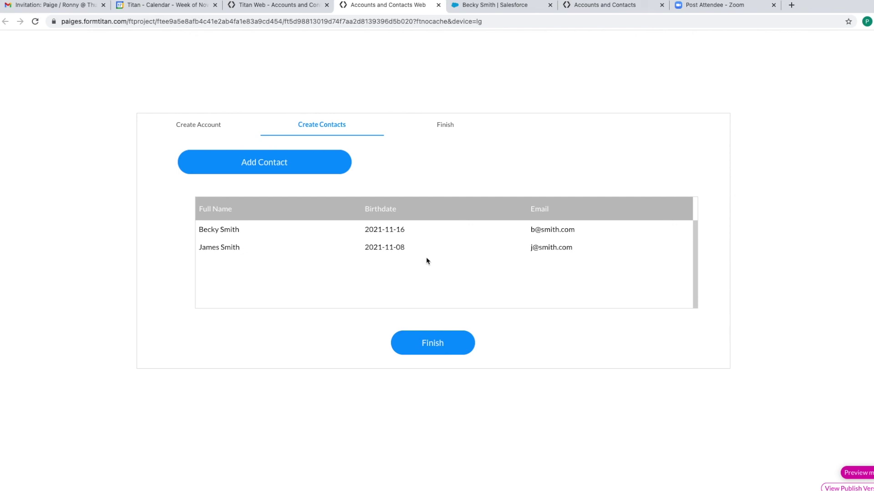
pyautogui.click(462, 354)
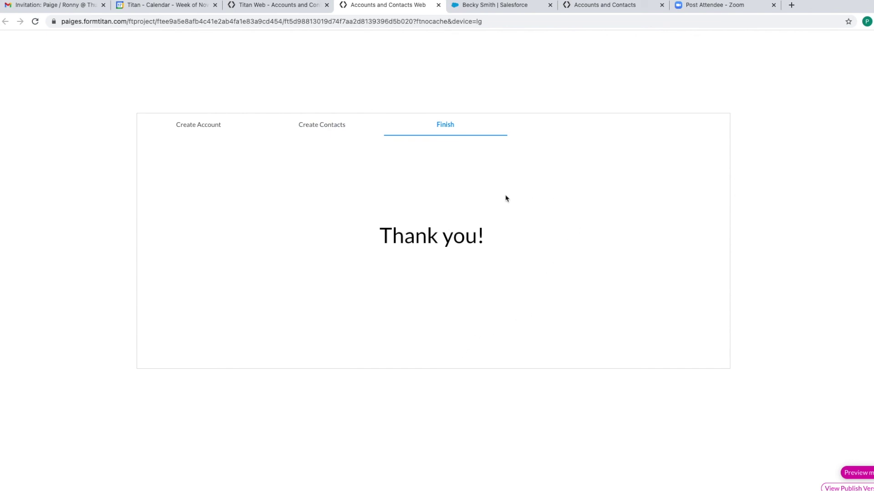
pyautogui.moveTo(455, 1)
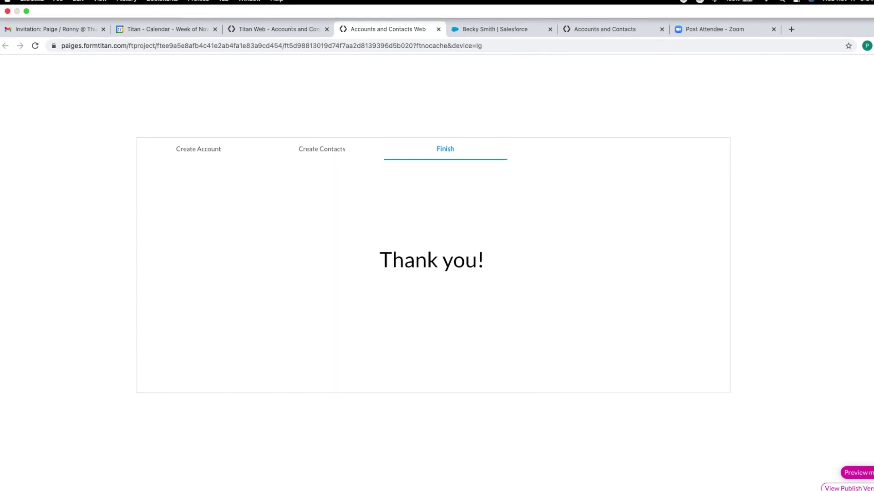